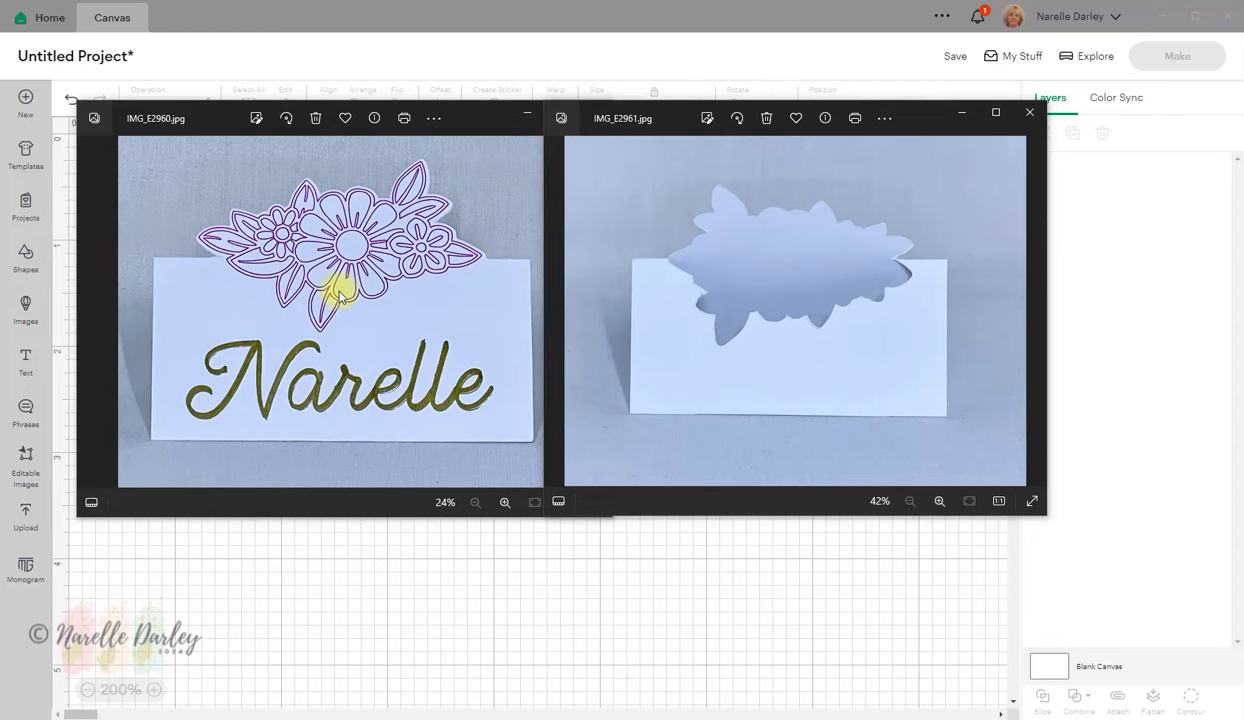
Insert a basic square shape onto the empty canvas.
{"action": "left_click", "coordinate": [628, 612]}
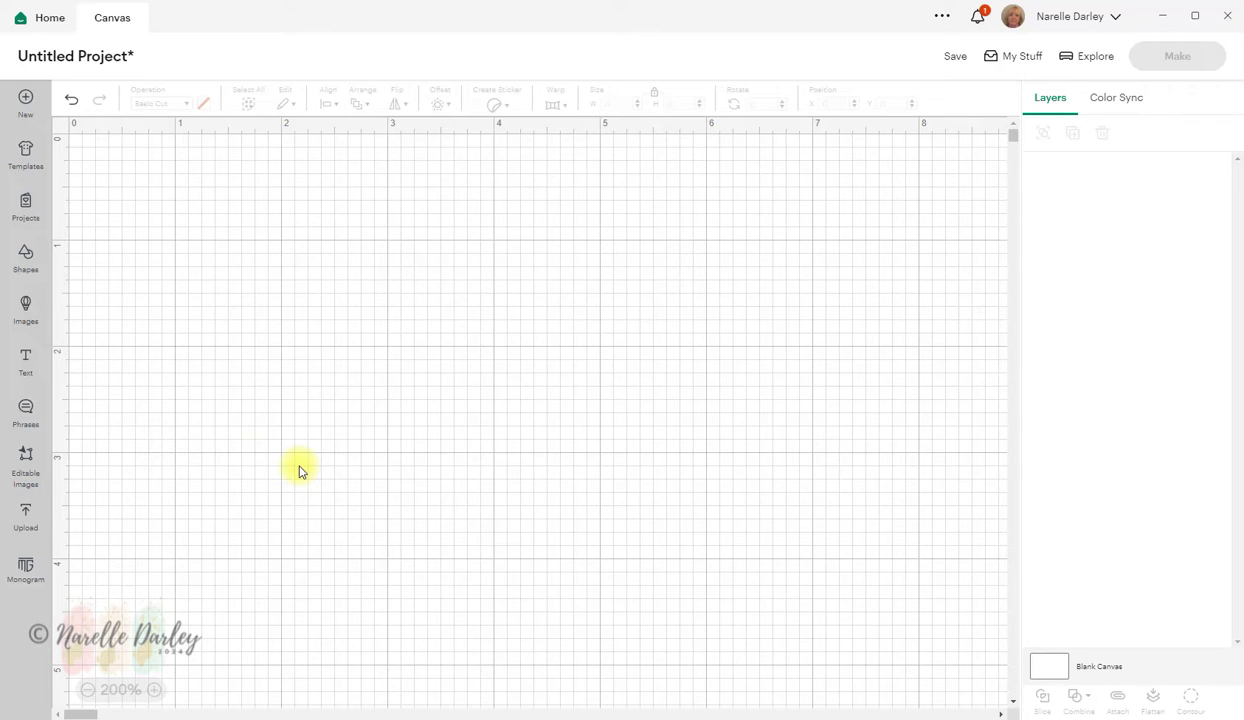
{"action": "key", "text": "ctrl+z"}
{"action": "left_click", "coordinate": [26, 258]}
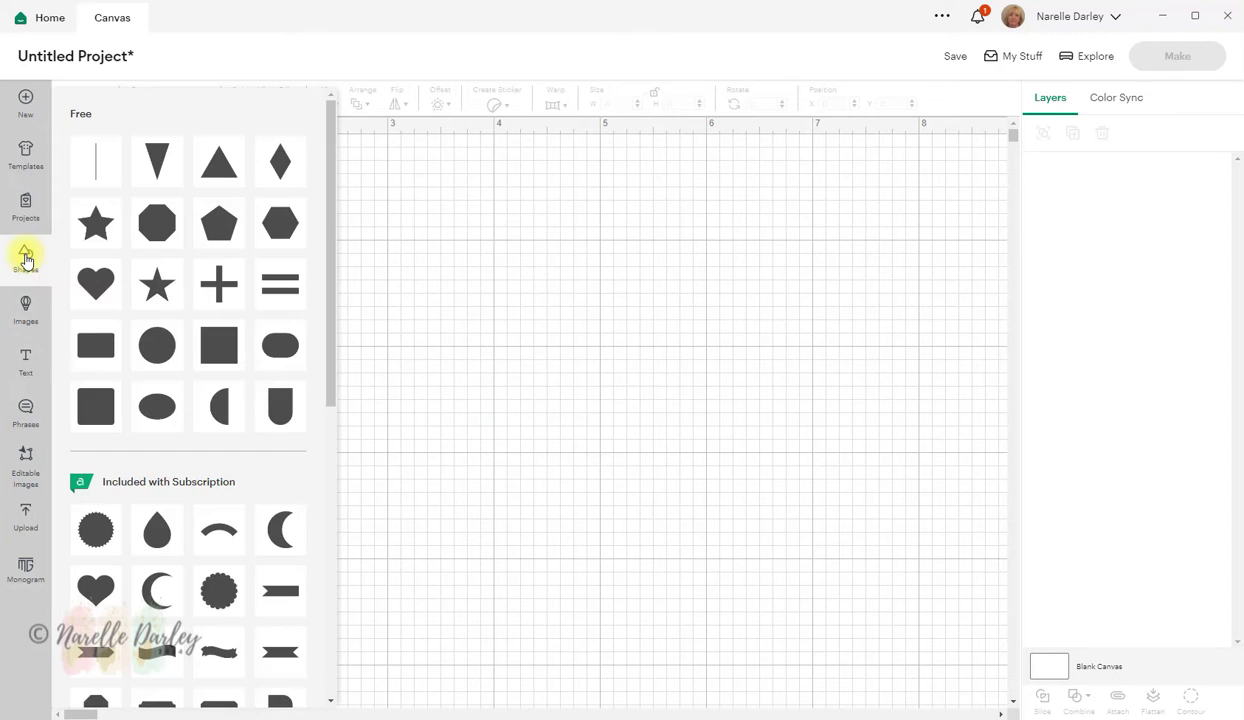
{"action": "left_click", "coordinate": [220, 345]}
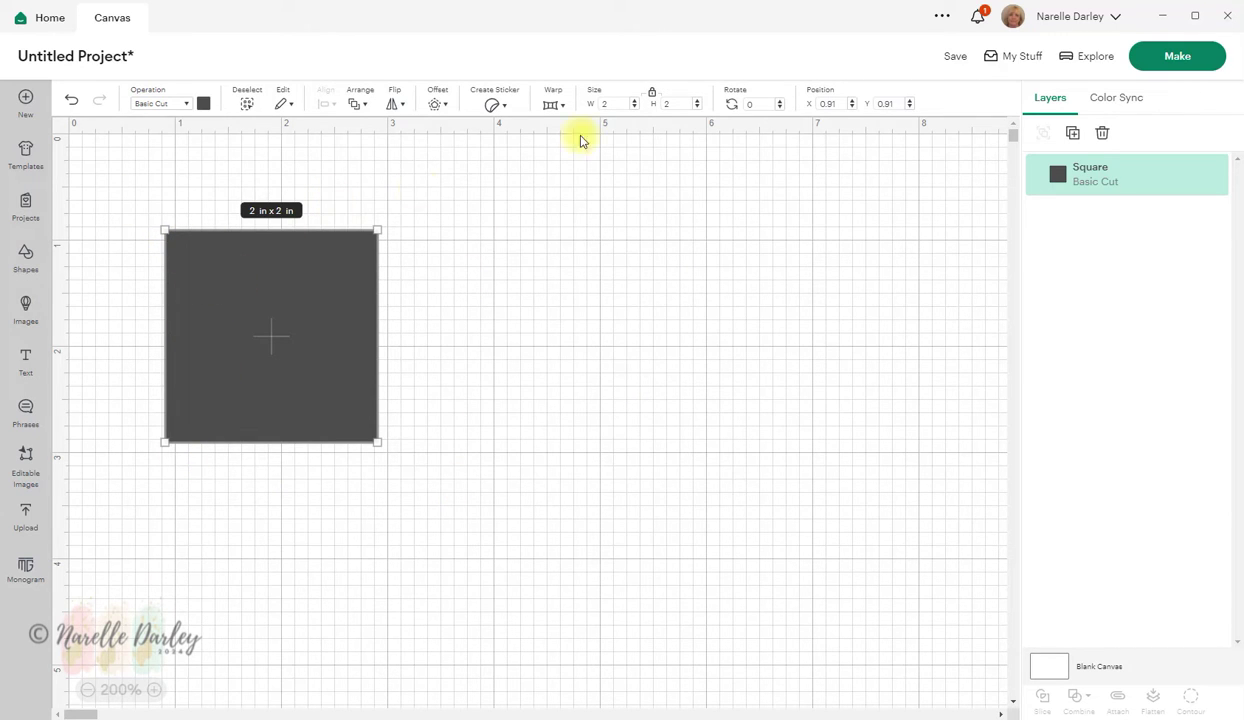
Unlock the square's proportions and set its width to 4 in, making a 4 x 2 in rectangle.
{"action": "left_click", "coordinate": [653, 97]}
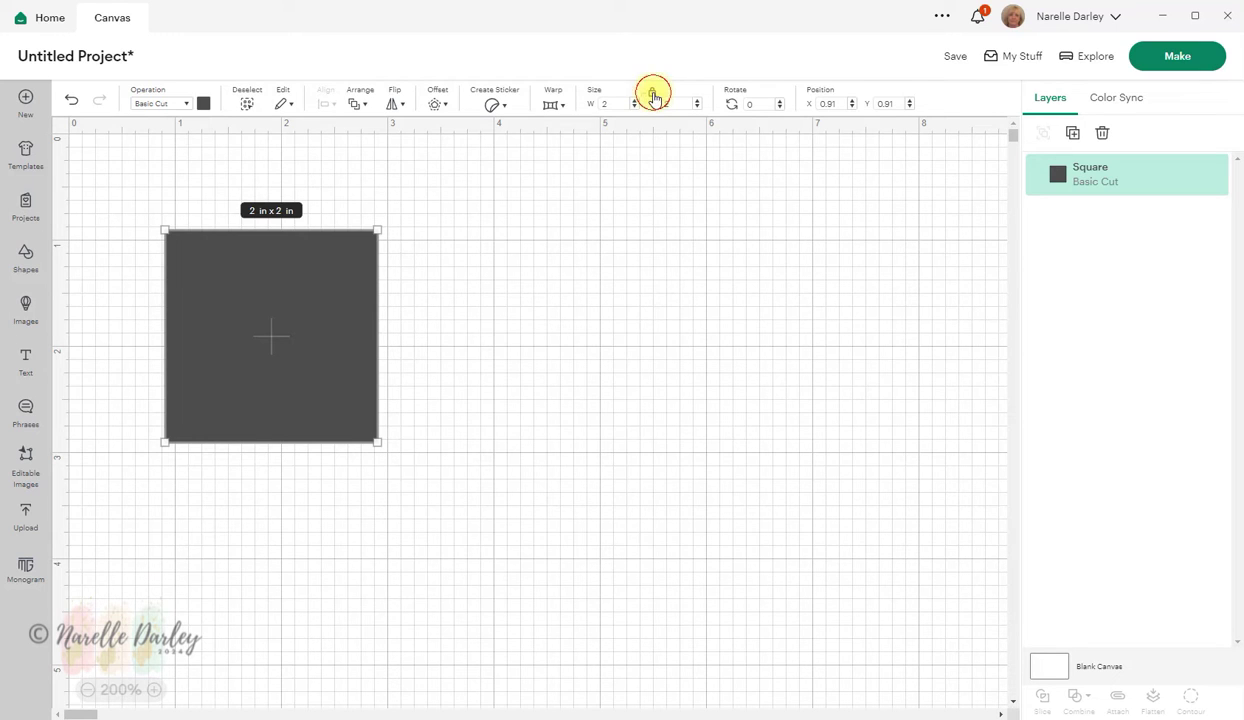
{"action": "left_click", "coordinate": [609, 103]}
{"action": "type", "text": "4"}
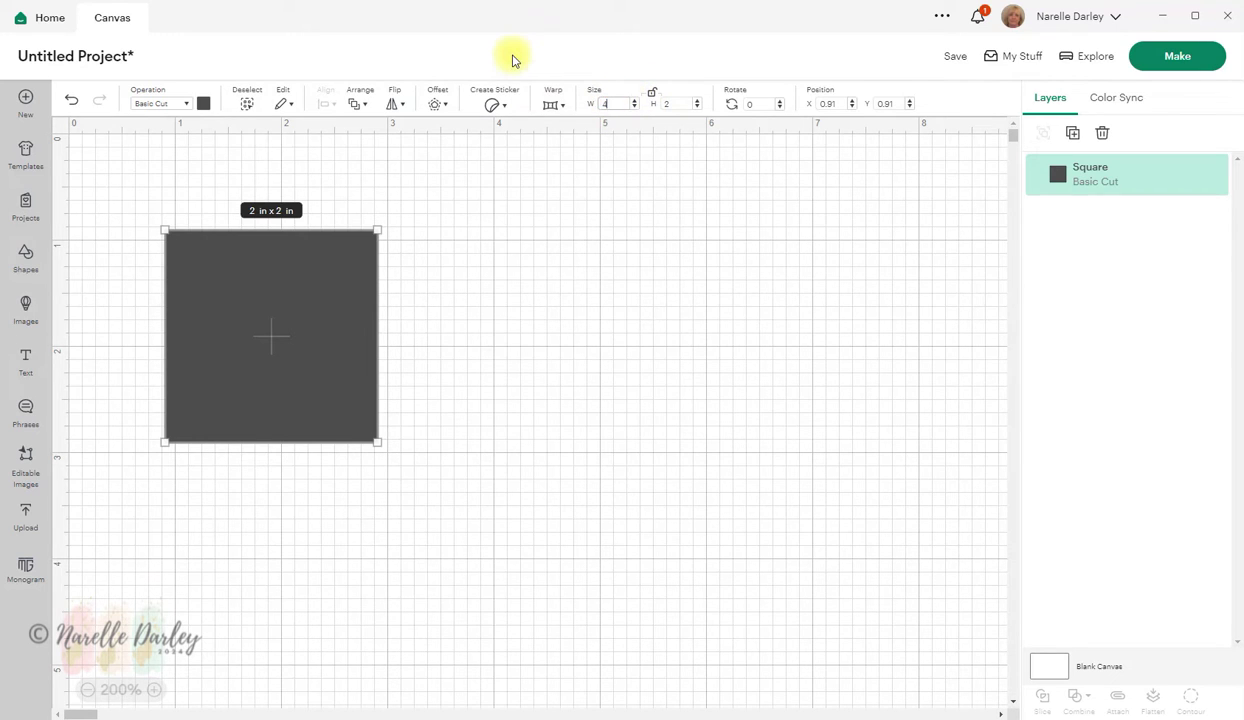
{"action": "key", "text": "Return"}
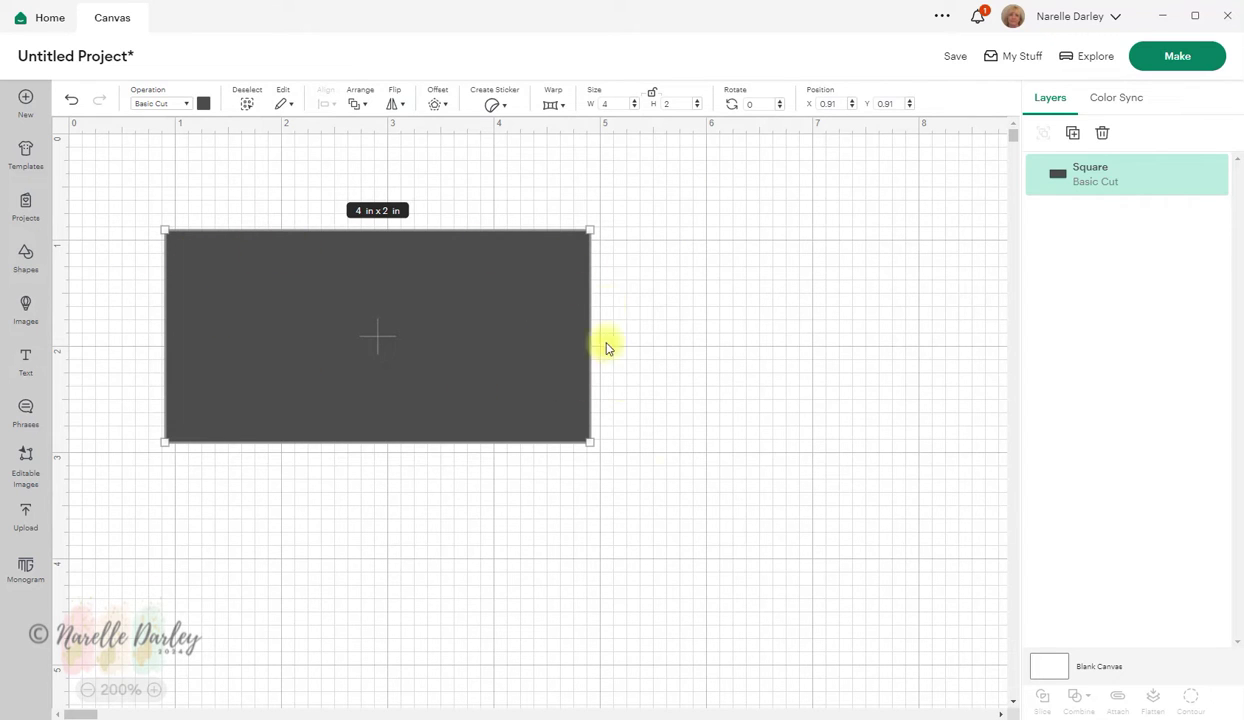
{"action": "left_click", "coordinate": [290, 464]}
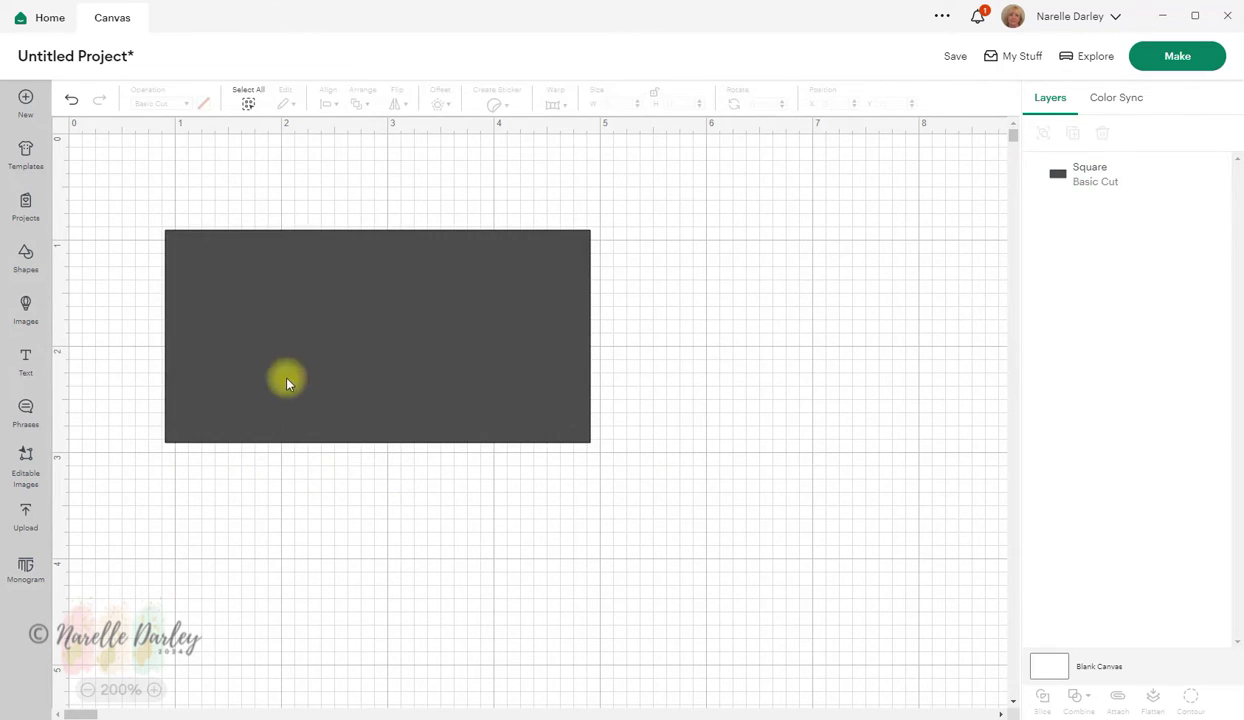
Move the rectangle to the canvas's upper edge at about X 2.41 and set its Y position to 0.
{"action": "left_click_drag", "start_coordinate": [284, 387], "coordinate": [444, 190]}
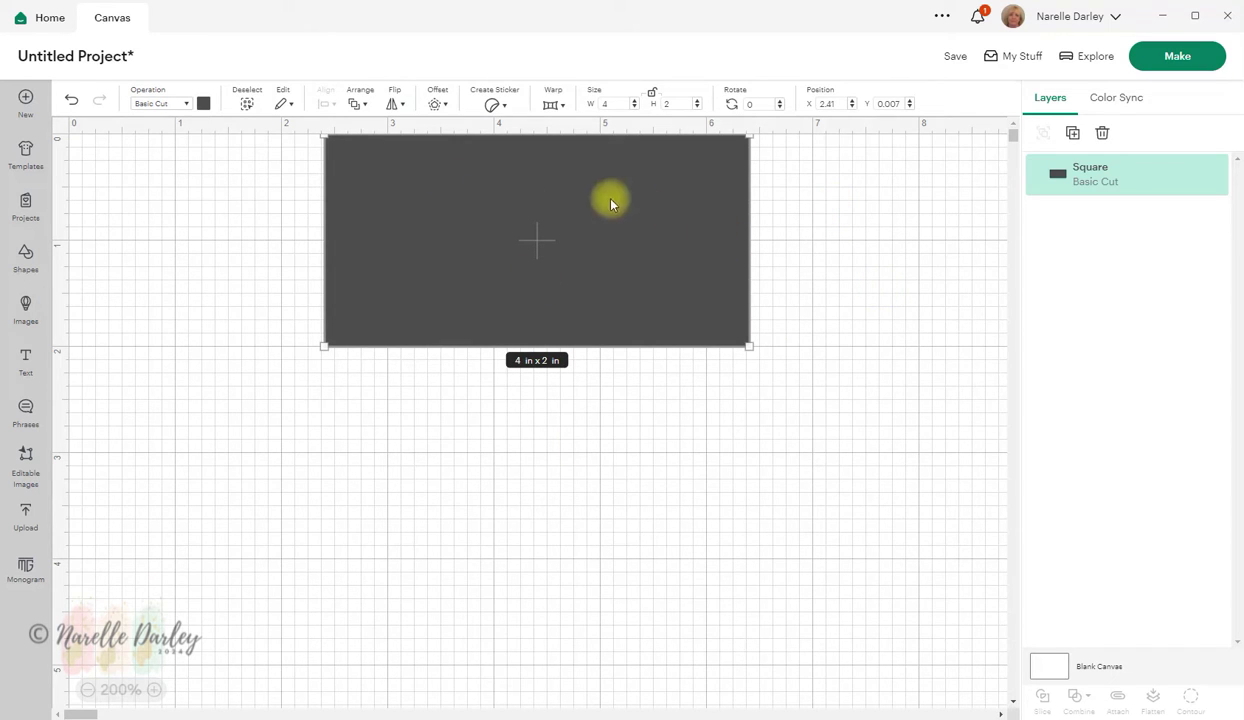
{"action": "left_click", "coordinate": [889, 103]}
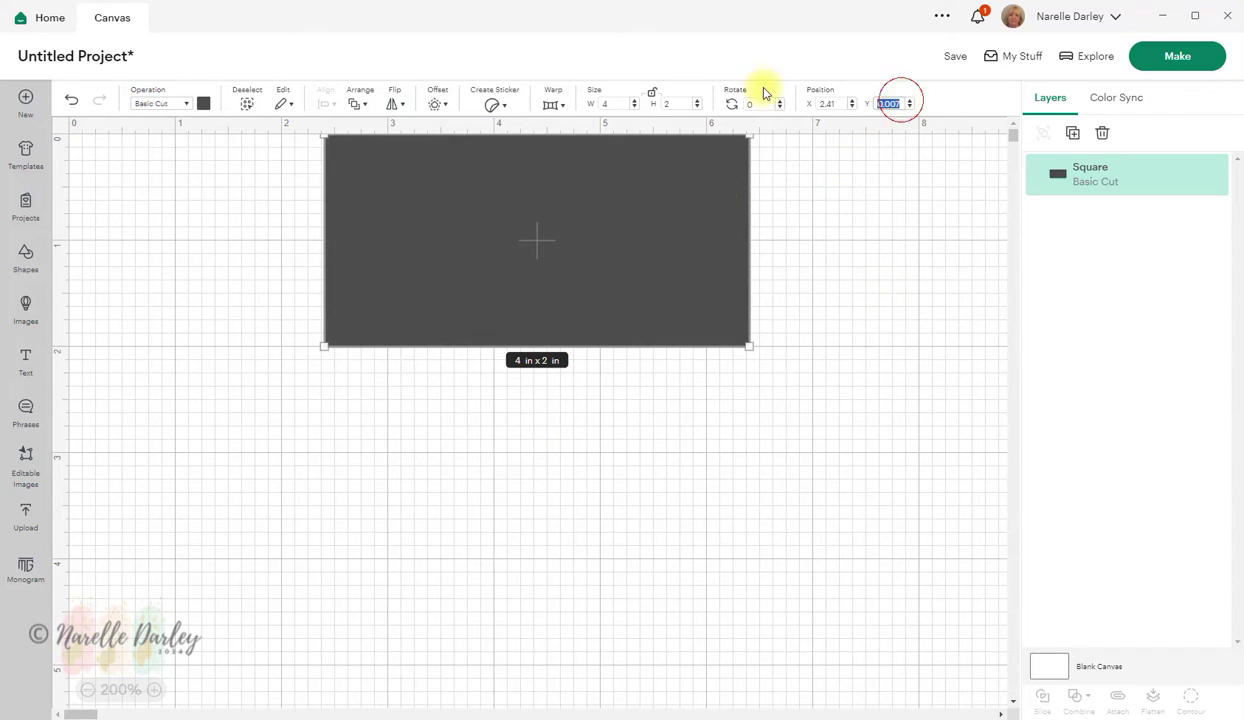
{"action": "type", "text": "0"}
{"action": "key", "text": "Return"}
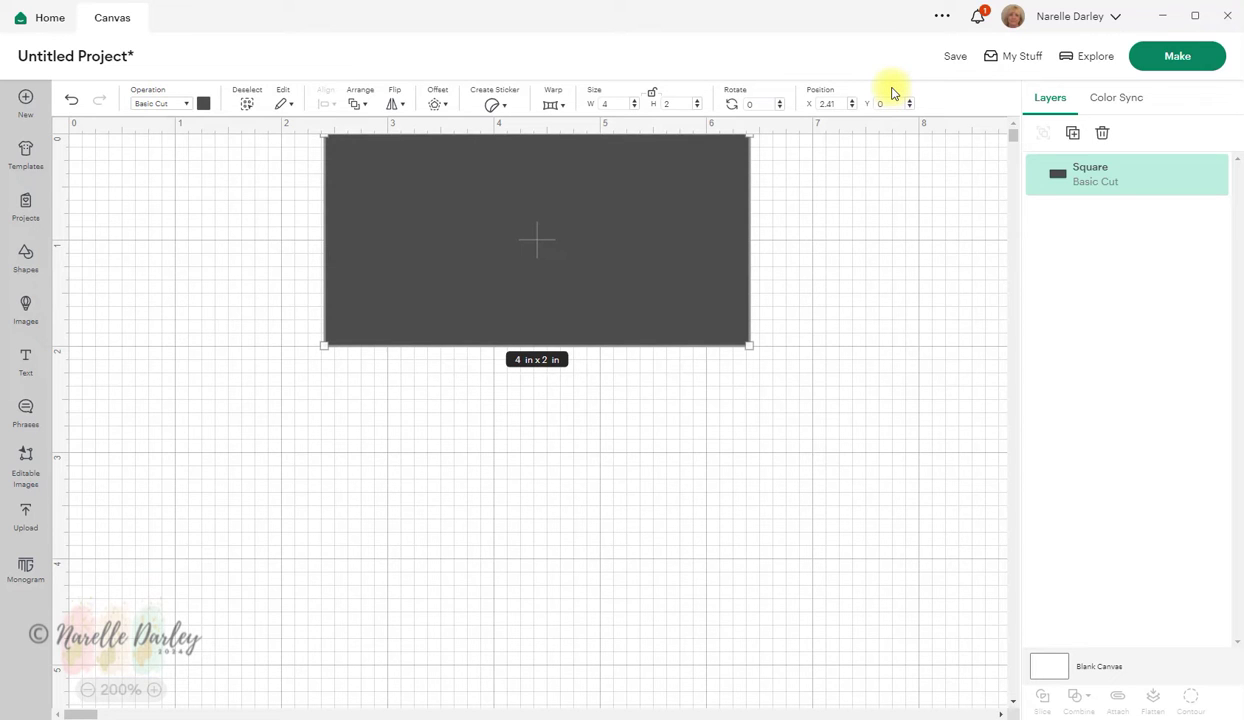
{"action": "left_click", "coordinate": [97, 562]}
Change the rectangle's material color to white.
{"action": "left_click", "coordinate": [413, 225]}
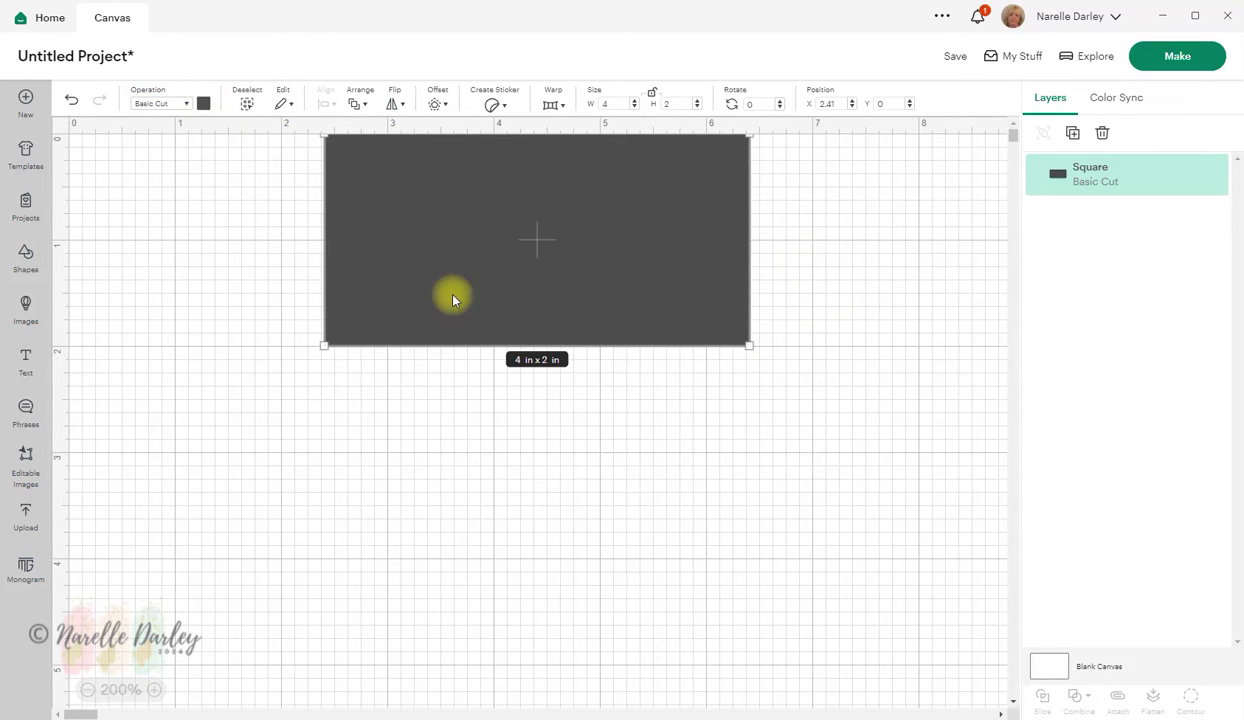
{"action": "left_click", "coordinate": [204, 104]}
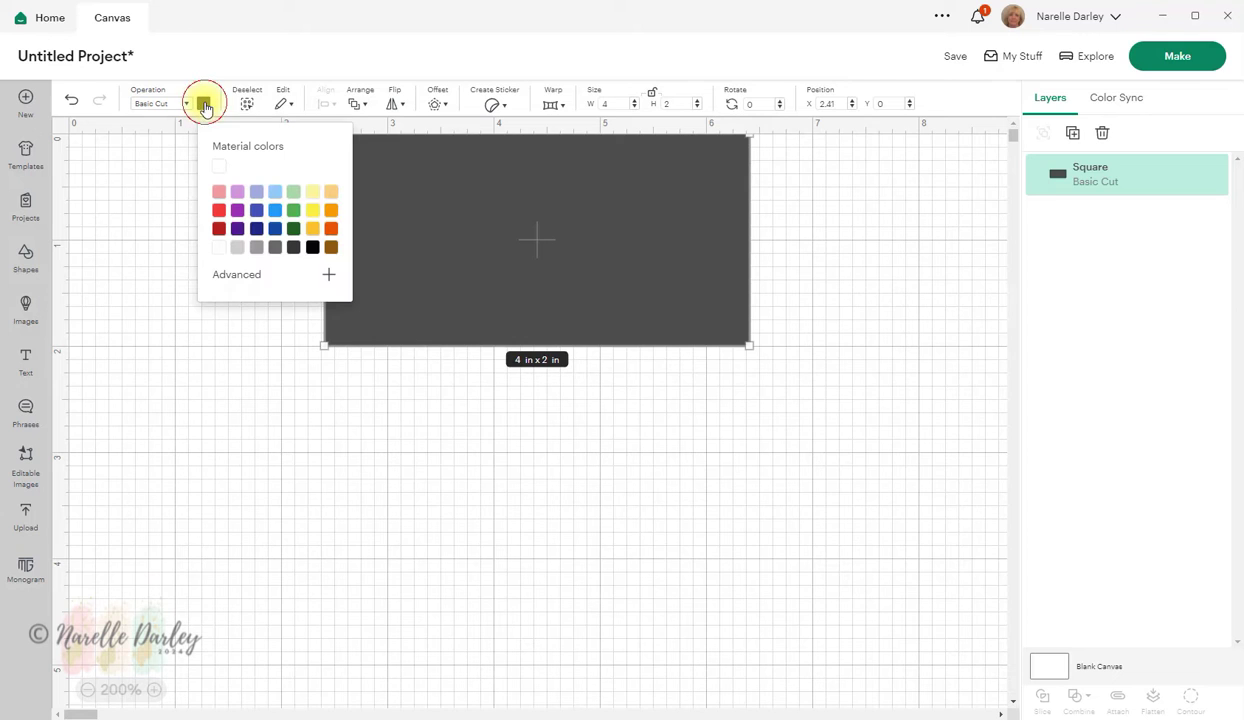
{"action": "left_click", "coordinate": [219, 249]}
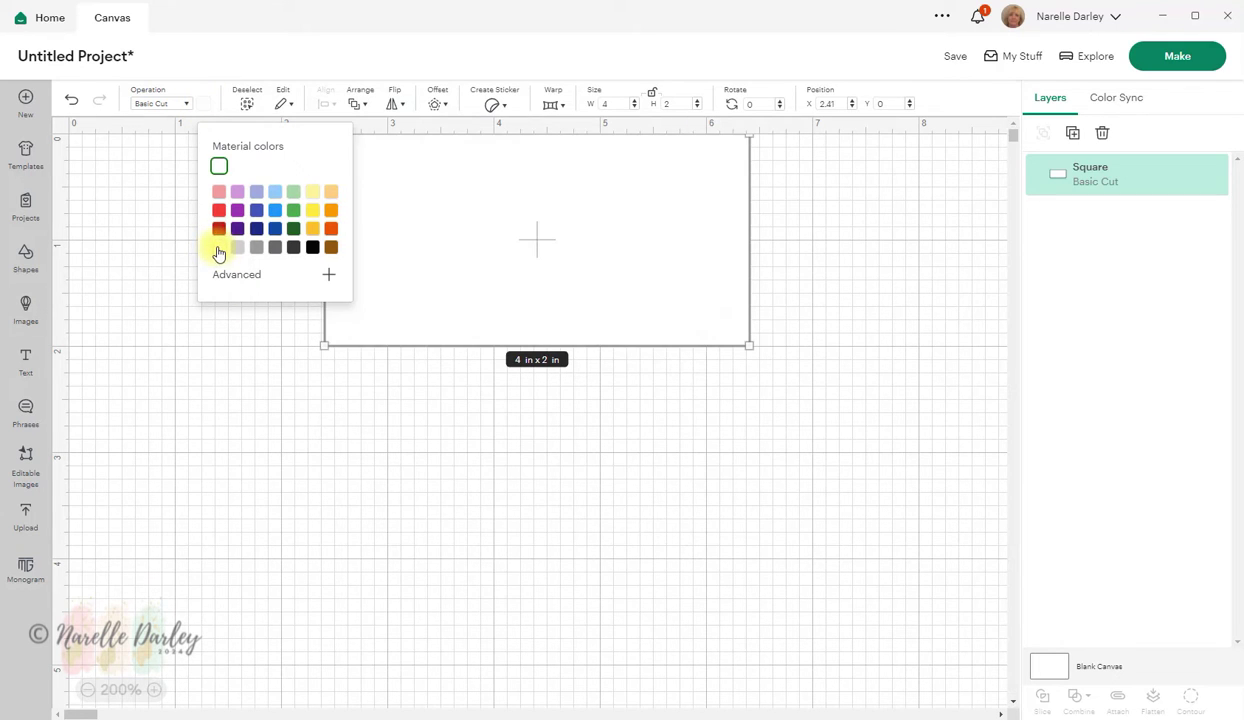
{"action": "left_click", "coordinate": [472, 469]}
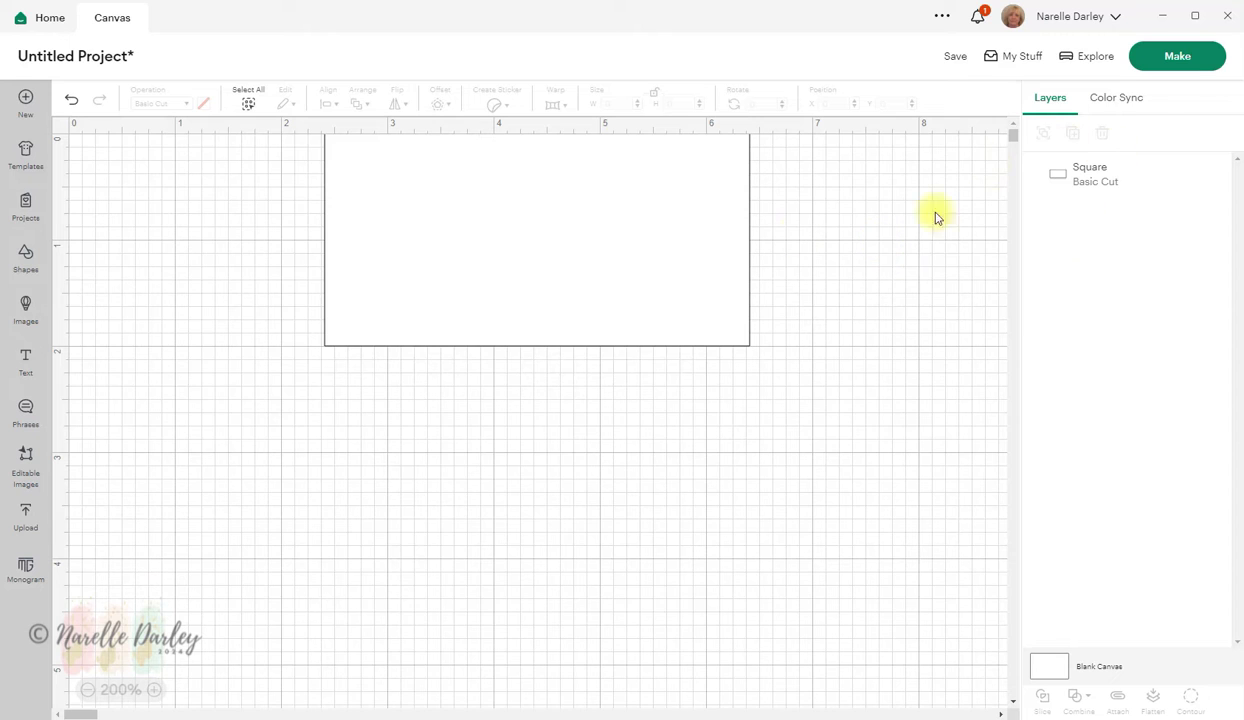
Duplicate the white rectangle in place.
{"action": "left_click", "coordinate": [490, 222]}
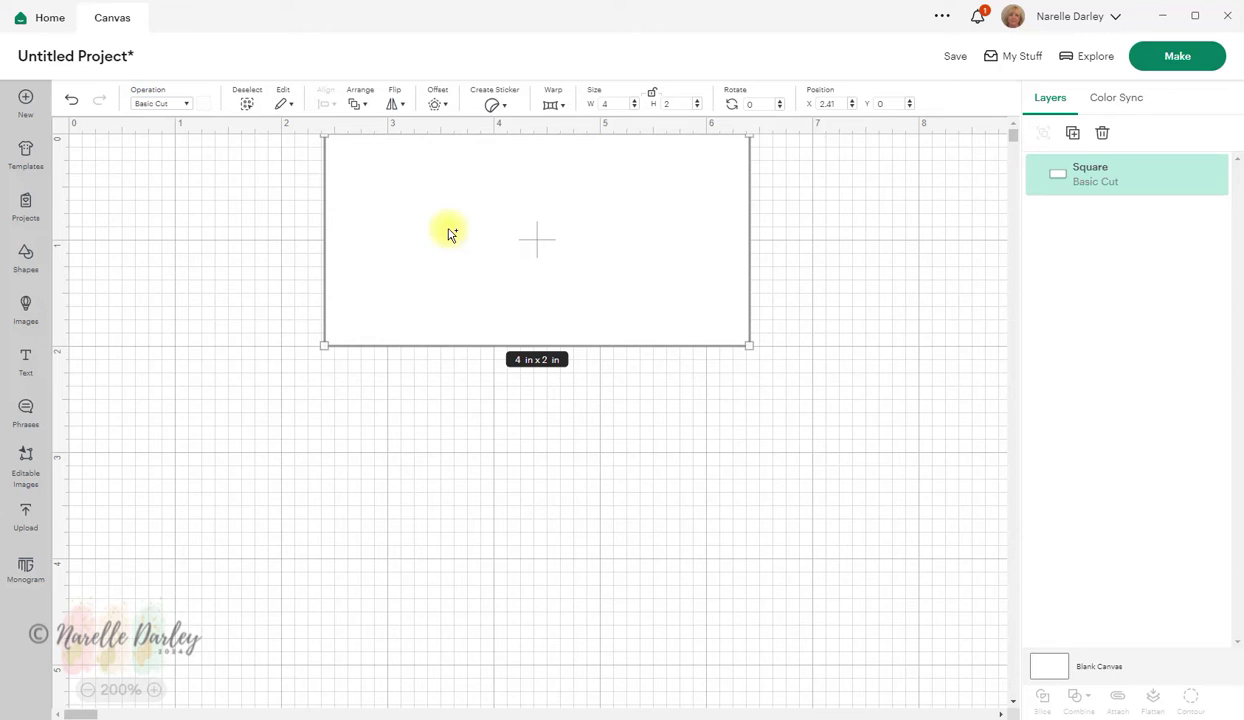
{"action": "key", "text": "ctrl+d"}
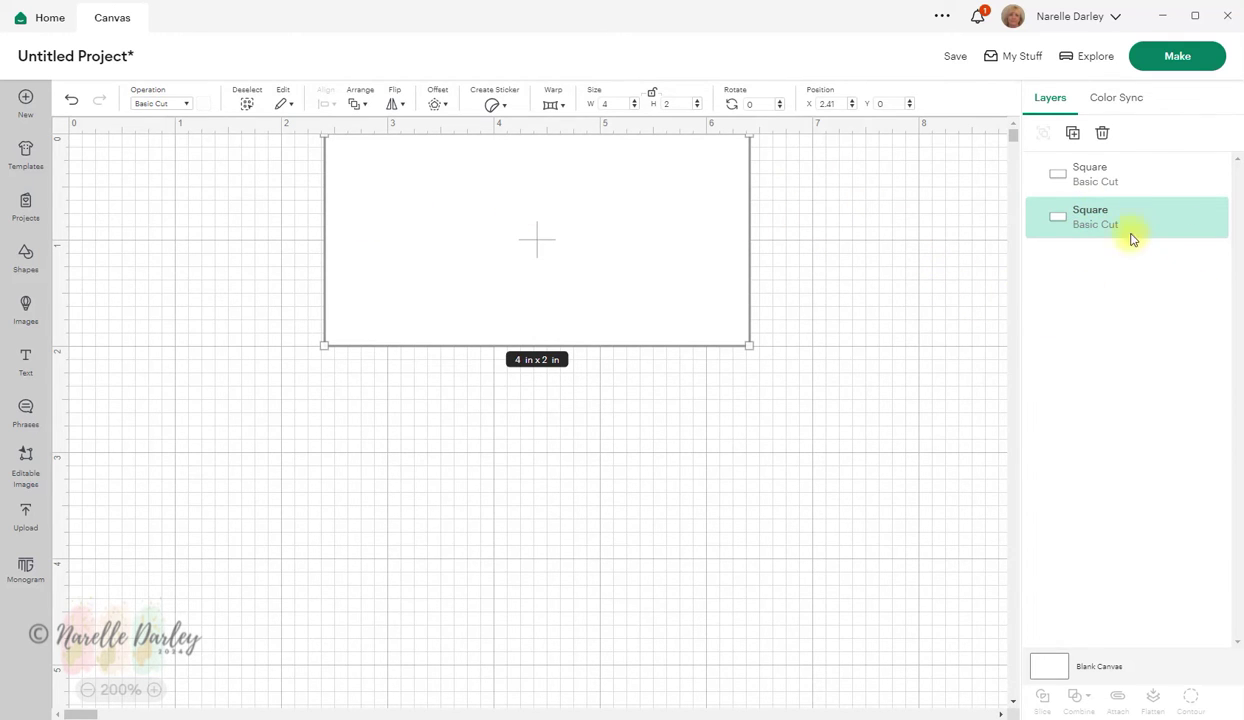
{"action": "left_click", "coordinate": [1097, 165]}
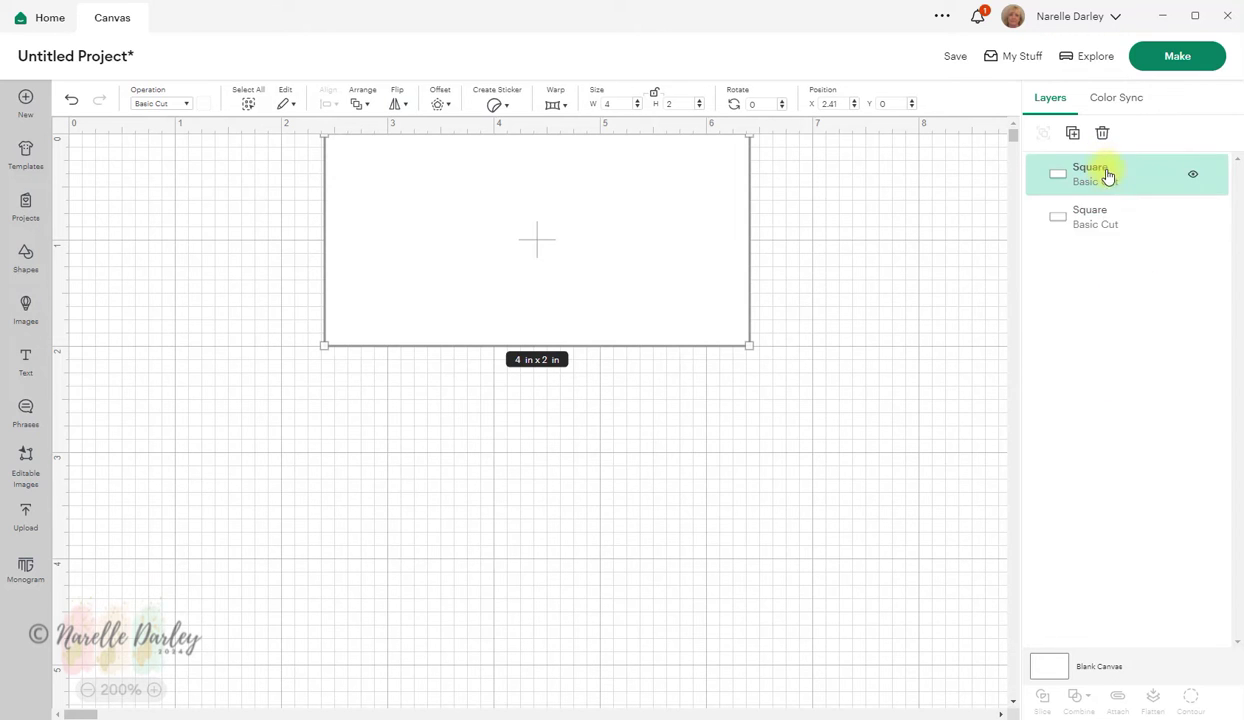
Set the lowest rectangle layer's Y position to 2, directly beneath the other rectangle, and hide that layer.
{"action": "left_click", "coordinate": [1111, 210]}
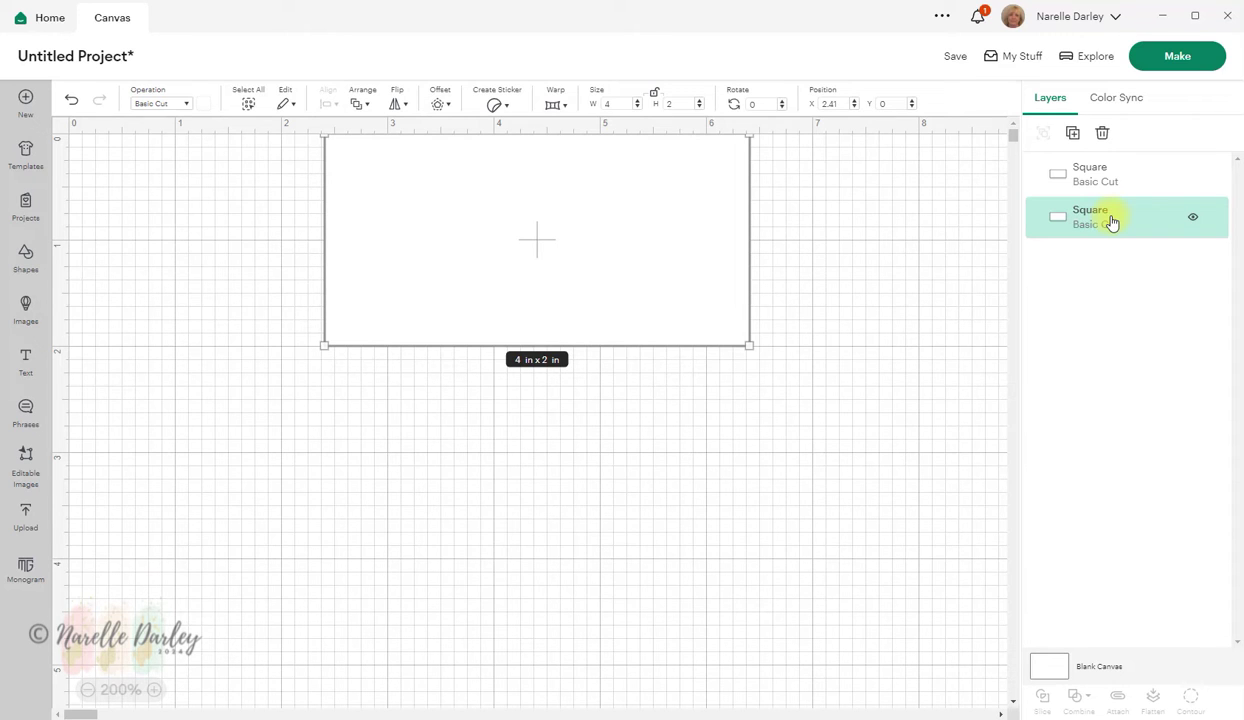
{"action": "left_click", "coordinate": [893, 102]}
{"action": "type", "text": "2"}
{"action": "key", "text": "Return"}
{"action": "left_click", "coordinate": [830, 245]}
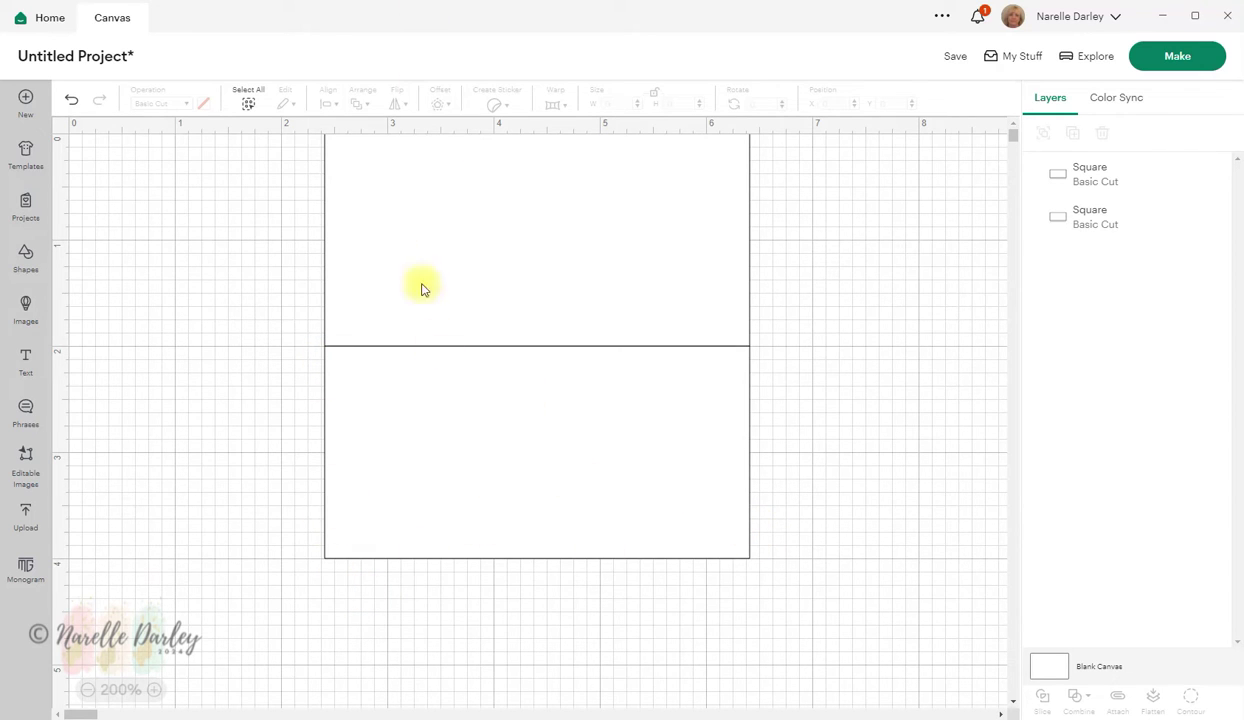
{"action": "left_click", "coordinate": [377, 417]}
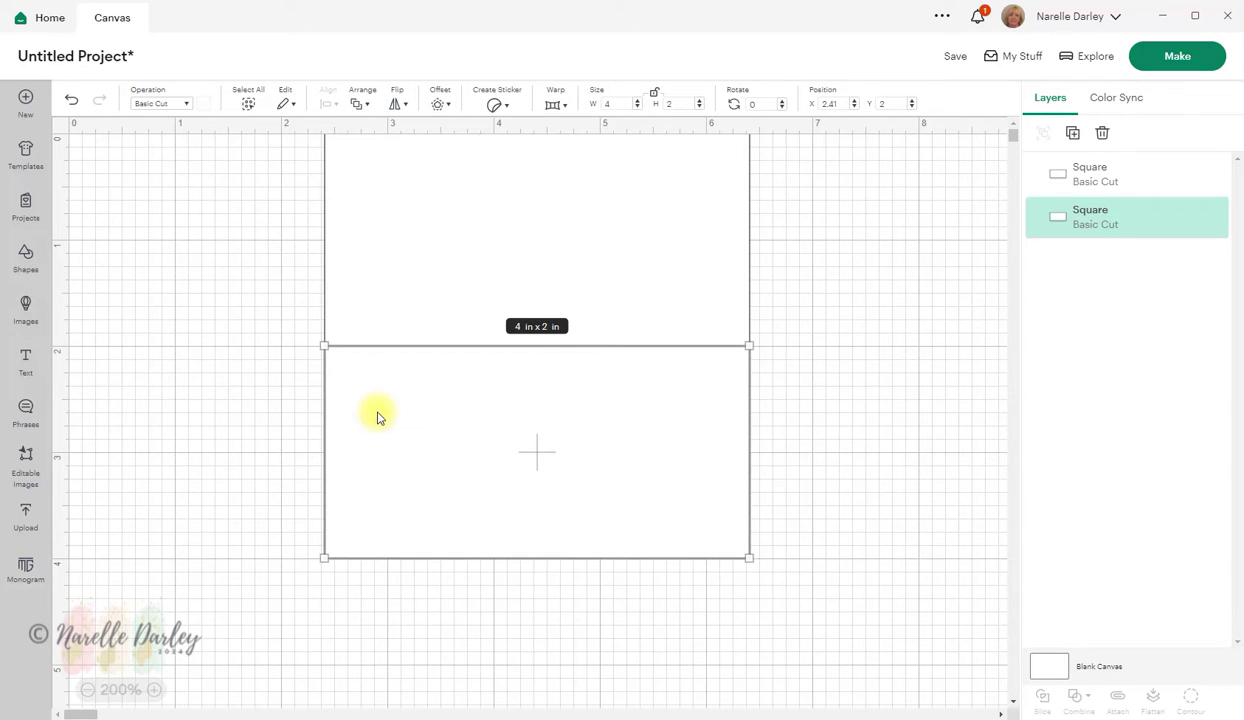
{"action": "left_click", "coordinate": [1193, 220]}
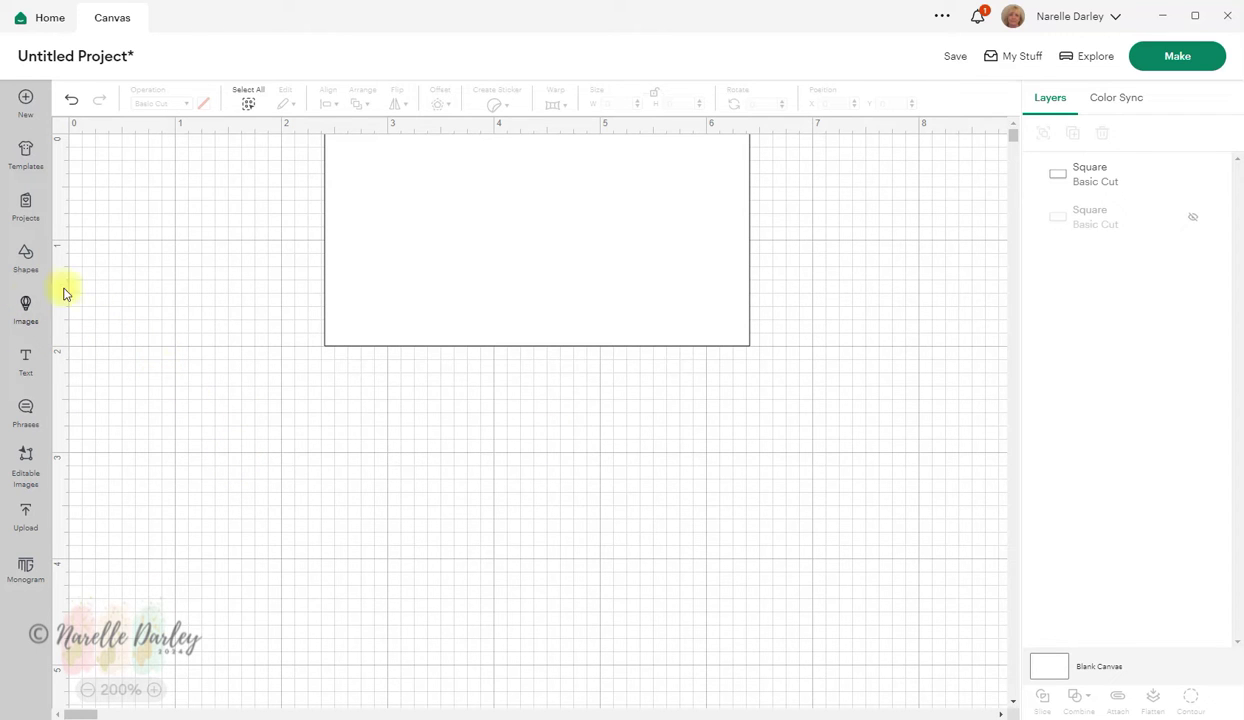
Find EliArt Studio's black outline flower spray with leaves in the "flowers" image results and add it to the canvas.
{"action": "left_click", "coordinate": [27, 309]}
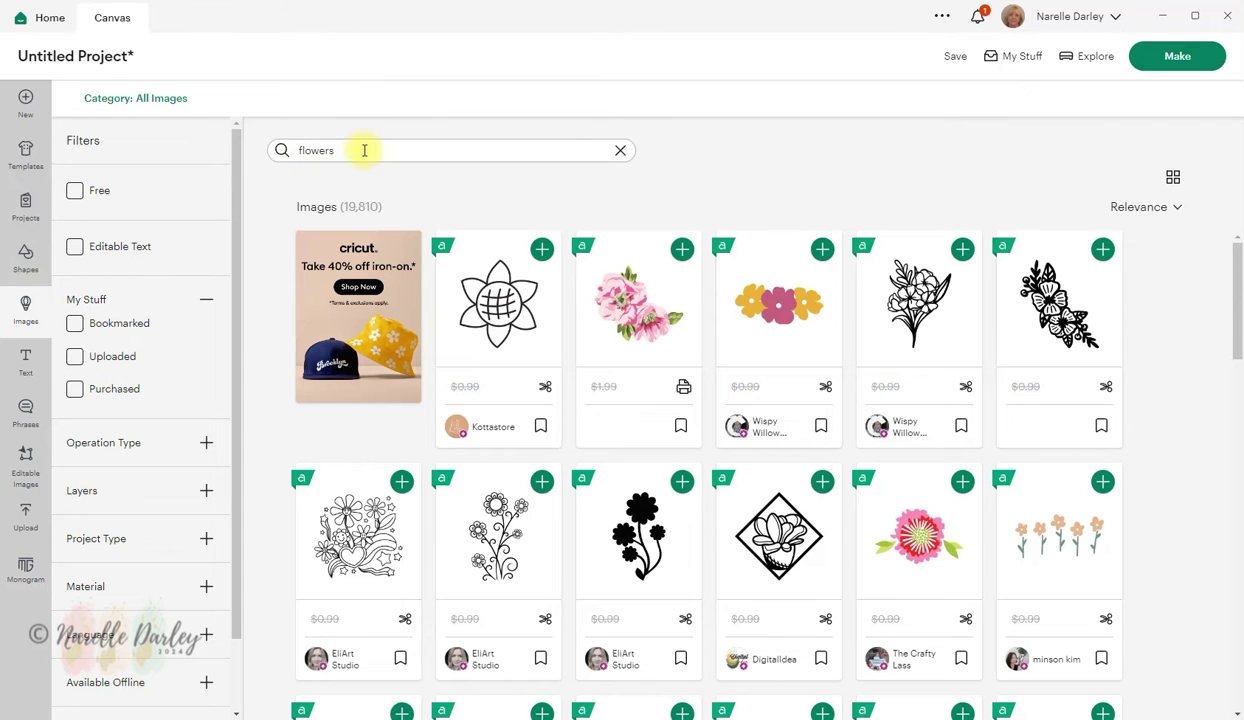
{"action": "scroll", "coordinate": [1175, 313], "scroll_direction": "down", "scroll_amount": 5}
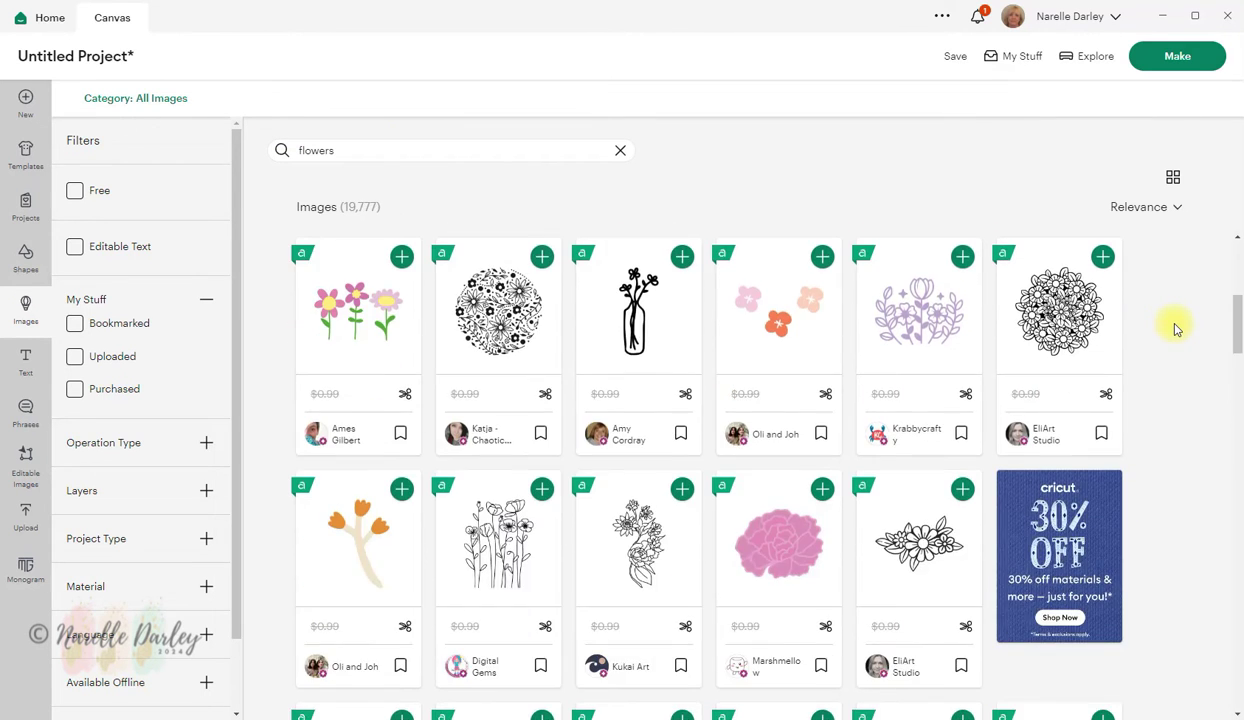
{"action": "scroll", "coordinate": [1175, 328], "scroll_direction": "down", "scroll_amount": 1}
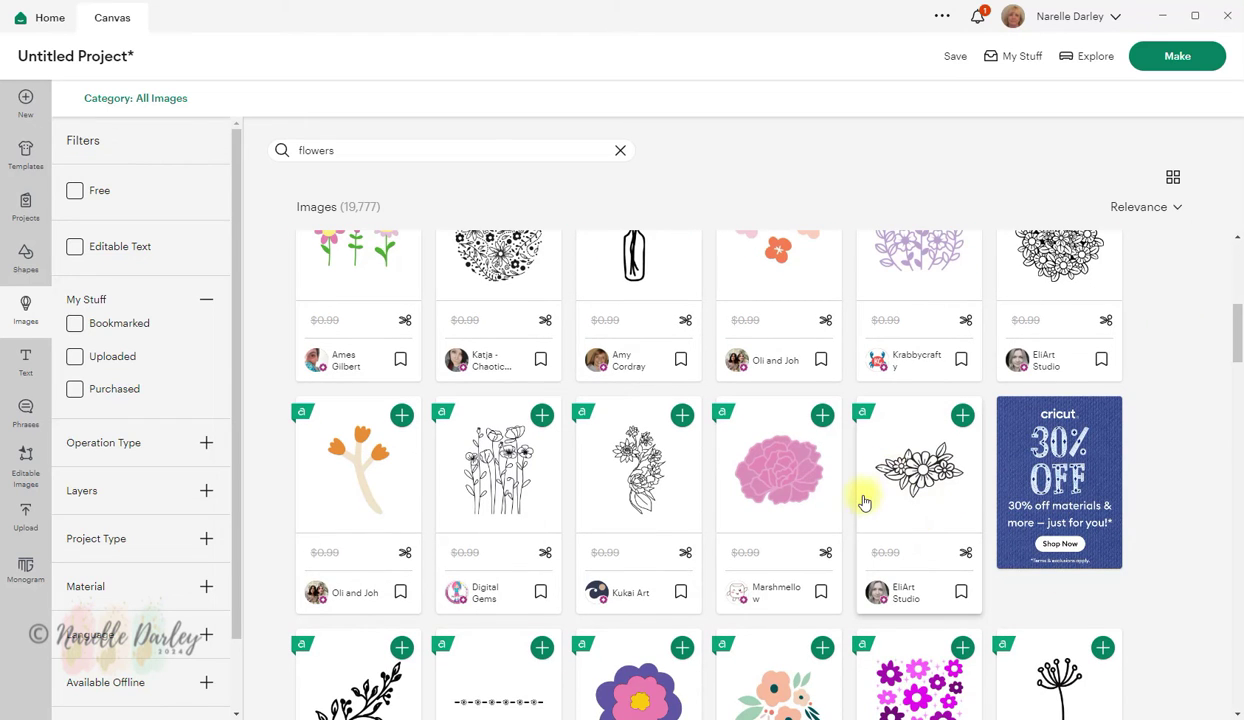
{"action": "left_click", "coordinate": [962, 420]}
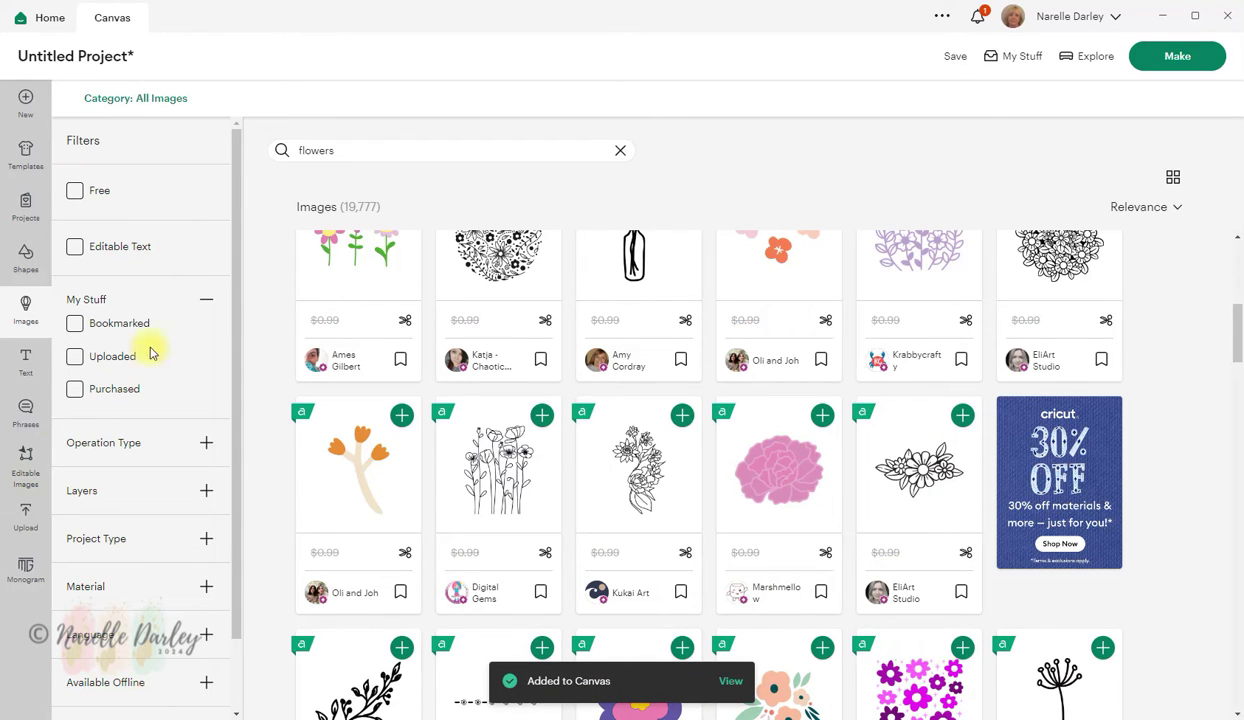
{"action": "left_click", "coordinate": [26, 308]}
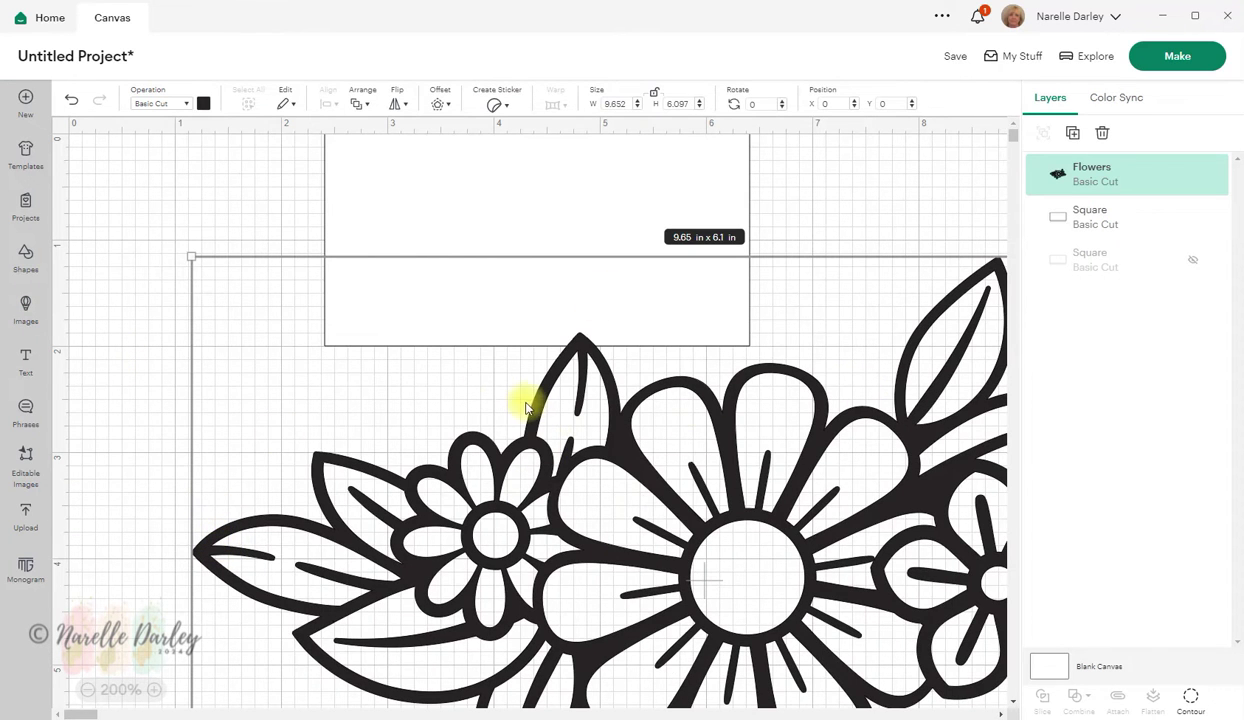
Shrink the flower image proportionally to about 2.86 x 1.81 in.
{"action": "left_click", "coordinate": [116, 689]}
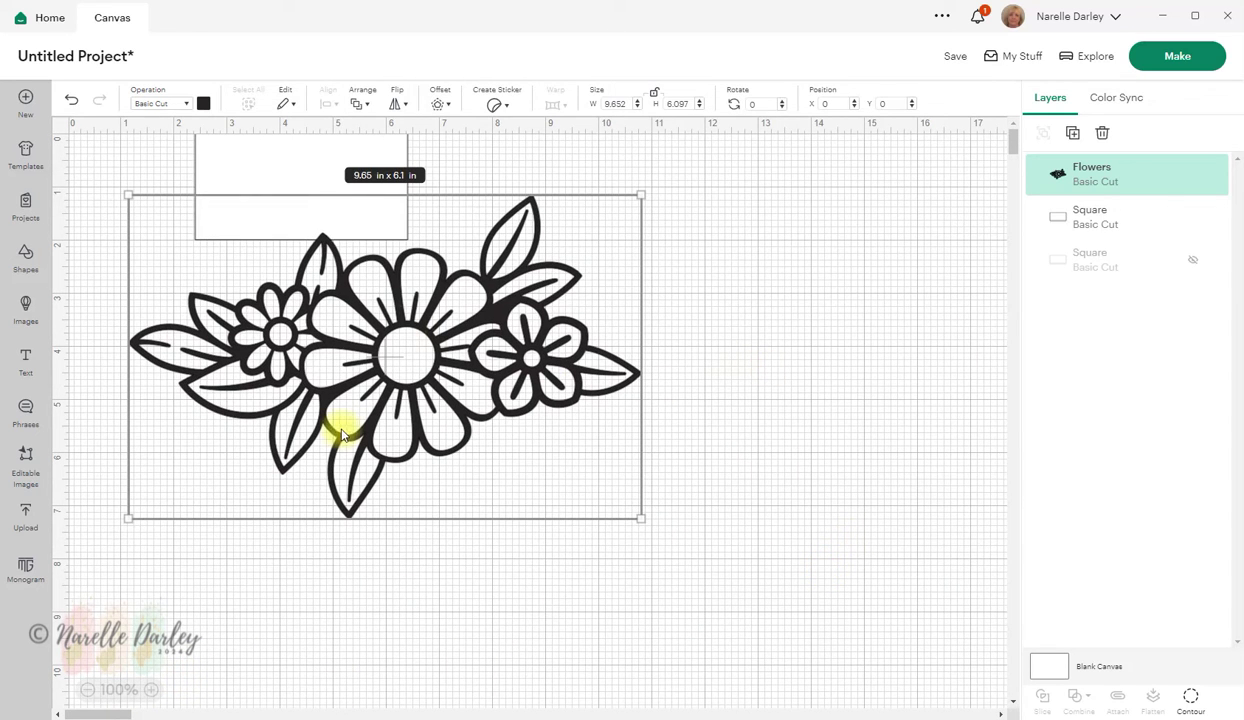
{"action": "left_click", "coordinate": [710, 437]}
{"action": "left_click", "coordinate": [361, 347]}
{"action": "left_click_drag", "start_coordinate": [127, 521], "coordinate": [489, 289]}
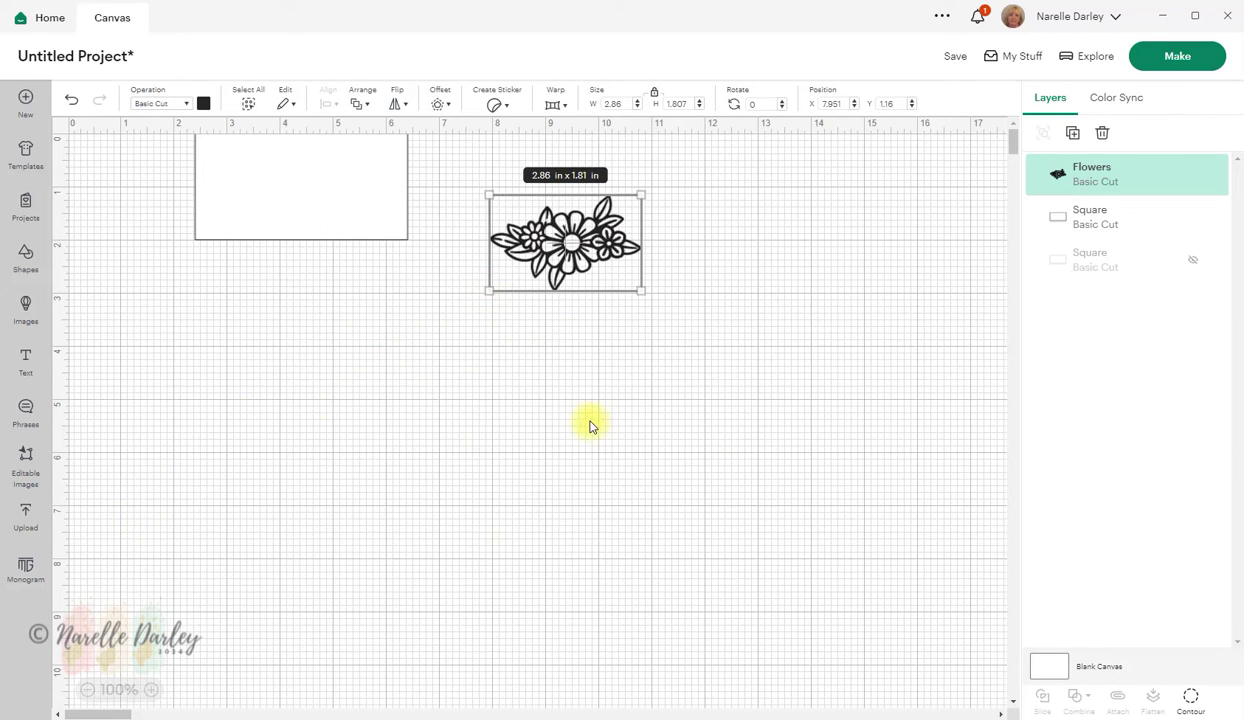
Move the flower image over the visible rectangle's lower edge, at about X 3.09 and Y 1.27.
{"action": "left_click_drag", "start_coordinate": [565, 240], "coordinate": [301, 300]}
{"action": "left_click", "coordinate": [153, 690]}
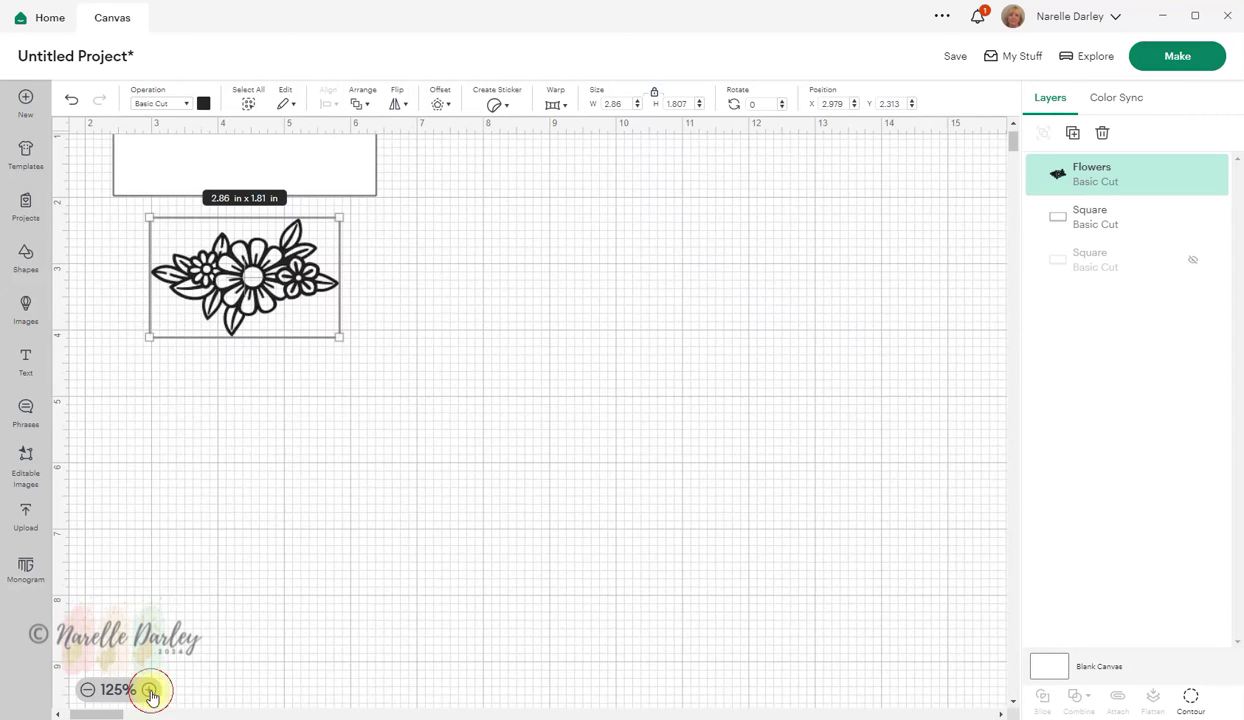
{"action": "left_click", "coordinate": [151, 690]}
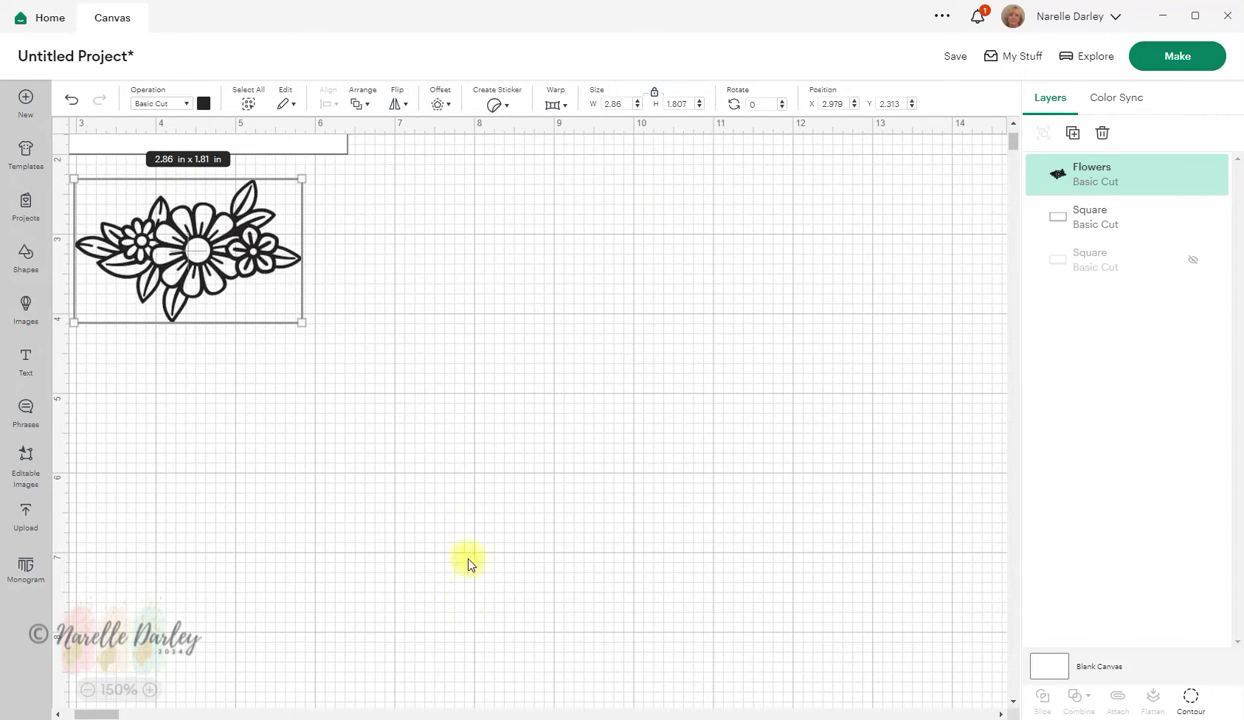
{"action": "left_click_drag", "start_coordinate": [380, 344], "coordinate": [630, 458]}
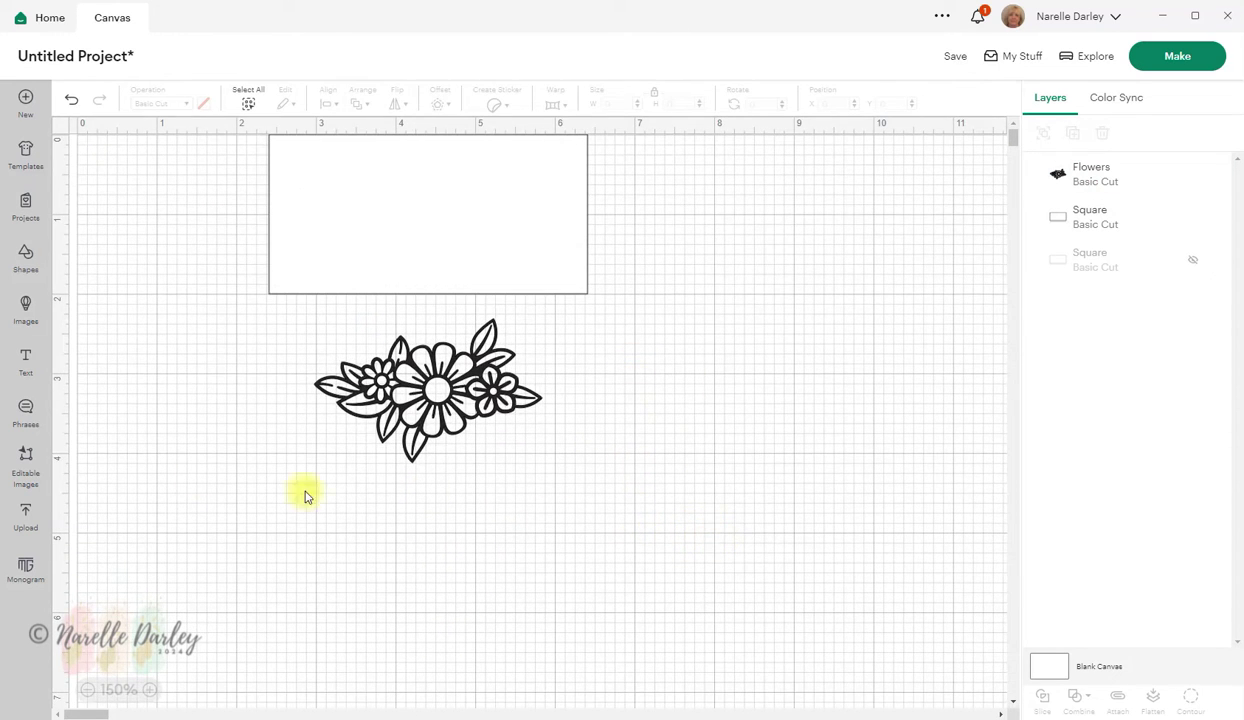
{"action": "left_click", "coordinate": [480, 391]}
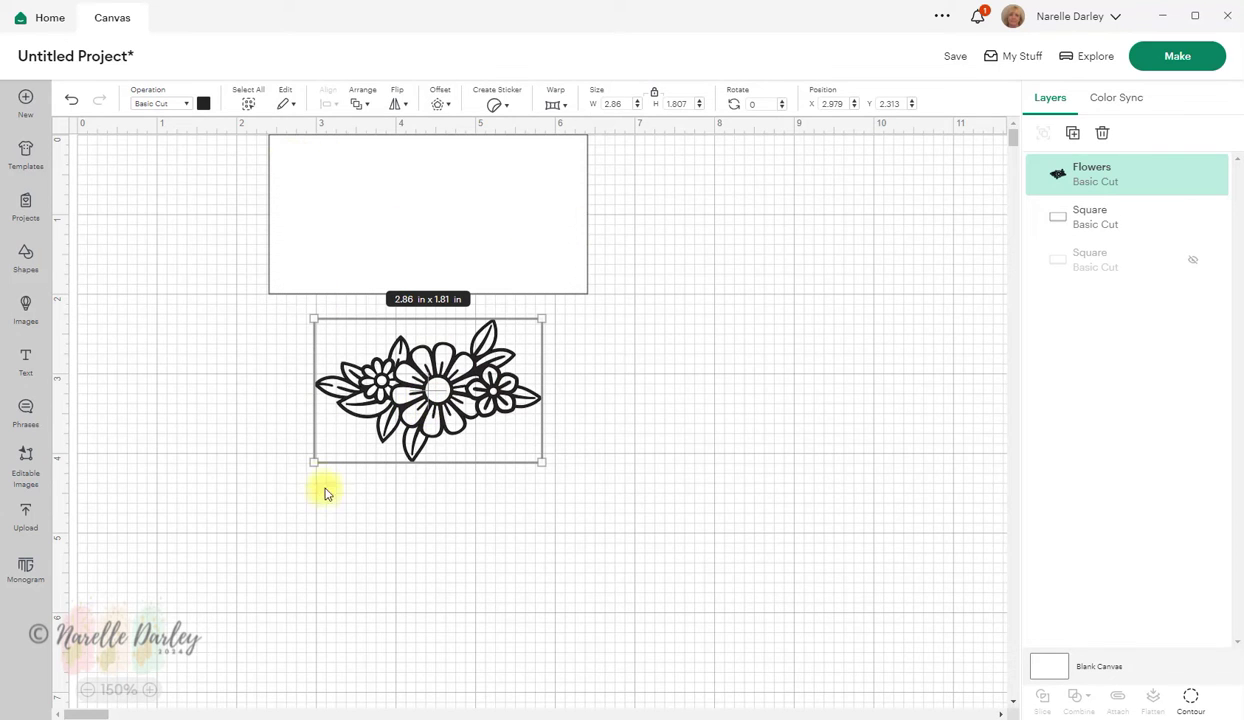
{"action": "left_click_drag", "start_coordinate": [438, 400], "coordinate": [446, 317]}
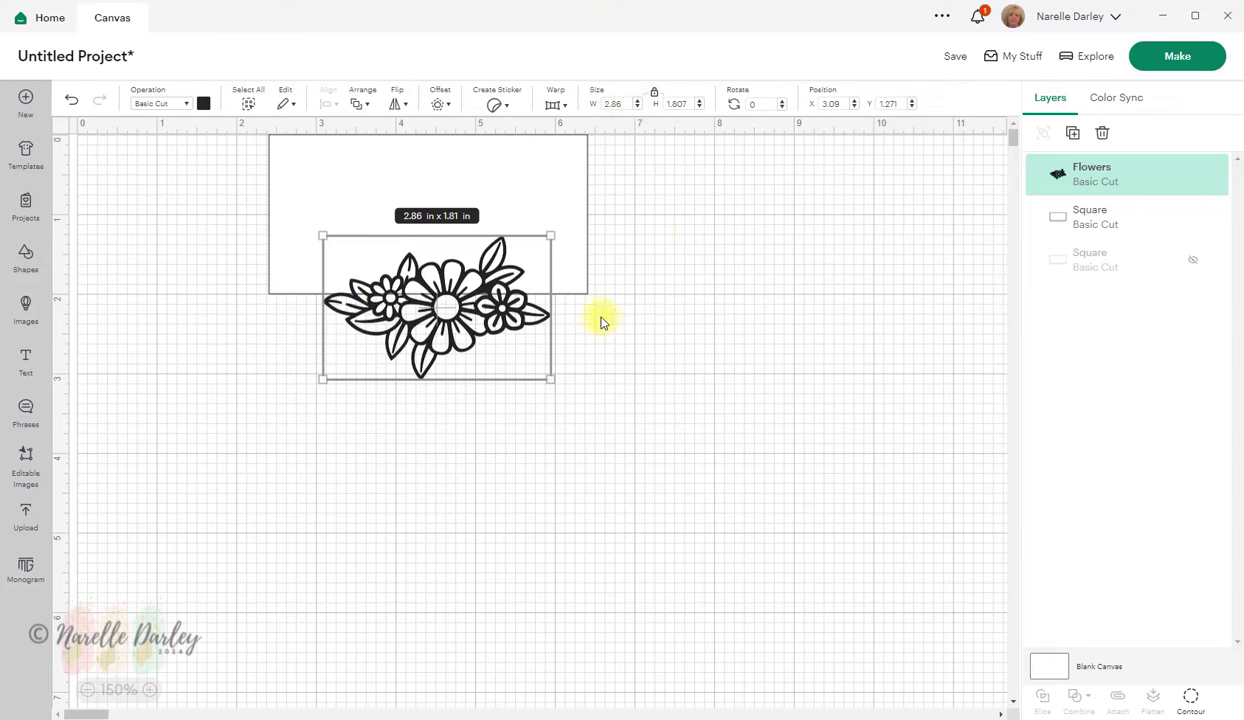
Set the flower image's width to 3 in and reposition it across the rectangle's lower edge at about X 2.85, Y 1.01.
{"action": "left_click", "coordinate": [627, 103]}
{"action": "type", "text": "3"}
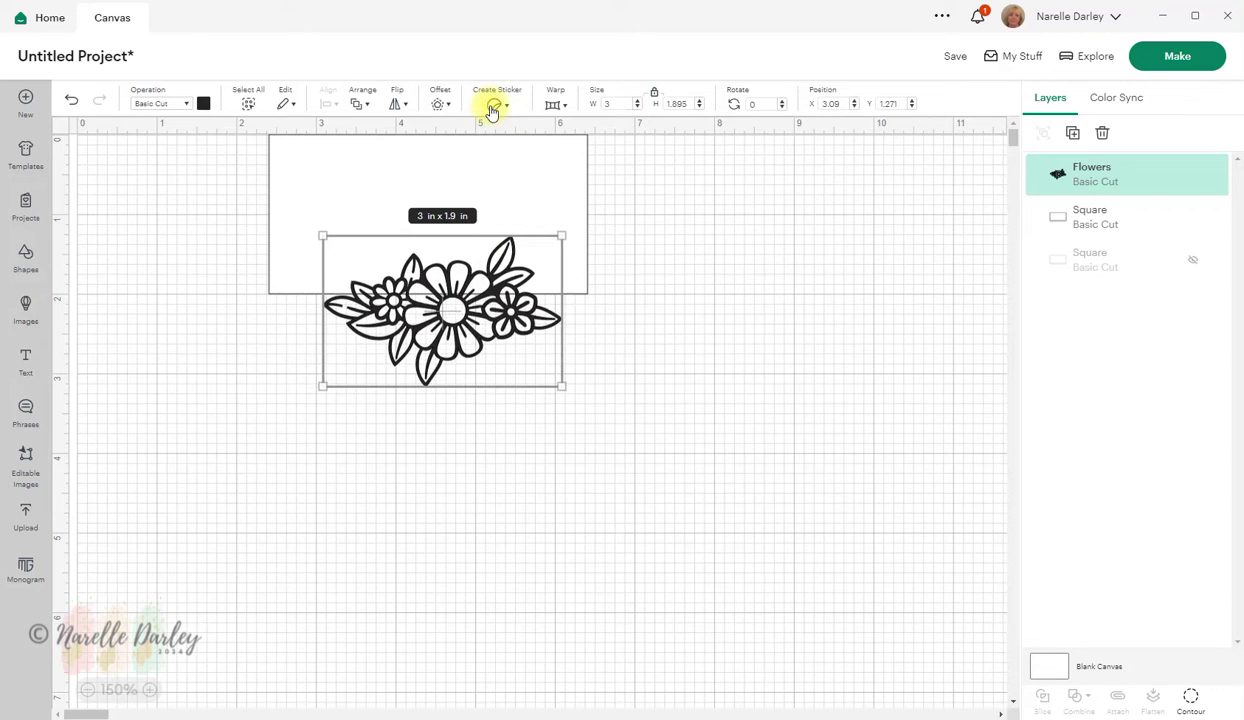
{"action": "left_click", "coordinate": [735, 392]}
{"action": "mouse_move", "coordinate": [444, 322]}
{"action": "left_mouse_down"}
{"action": "mouse_move", "coordinate": [425, 311]}
{"action": "mouse_move", "coordinate": [436, 286]}
{"action": "mouse_move", "coordinate": [428, 302]}
{"action": "mouse_move", "coordinate": [591, 361]}
{"action": "mouse_move", "coordinate": [436, 280]}
{"action": "mouse_move", "coordinate": [466, 297]}
{"action": "mouse_move", "coordinate": [453, 268]}
{"action": "mouse_move", "coordinate": [439, 314]}
{"action": "left_mouse_up"}
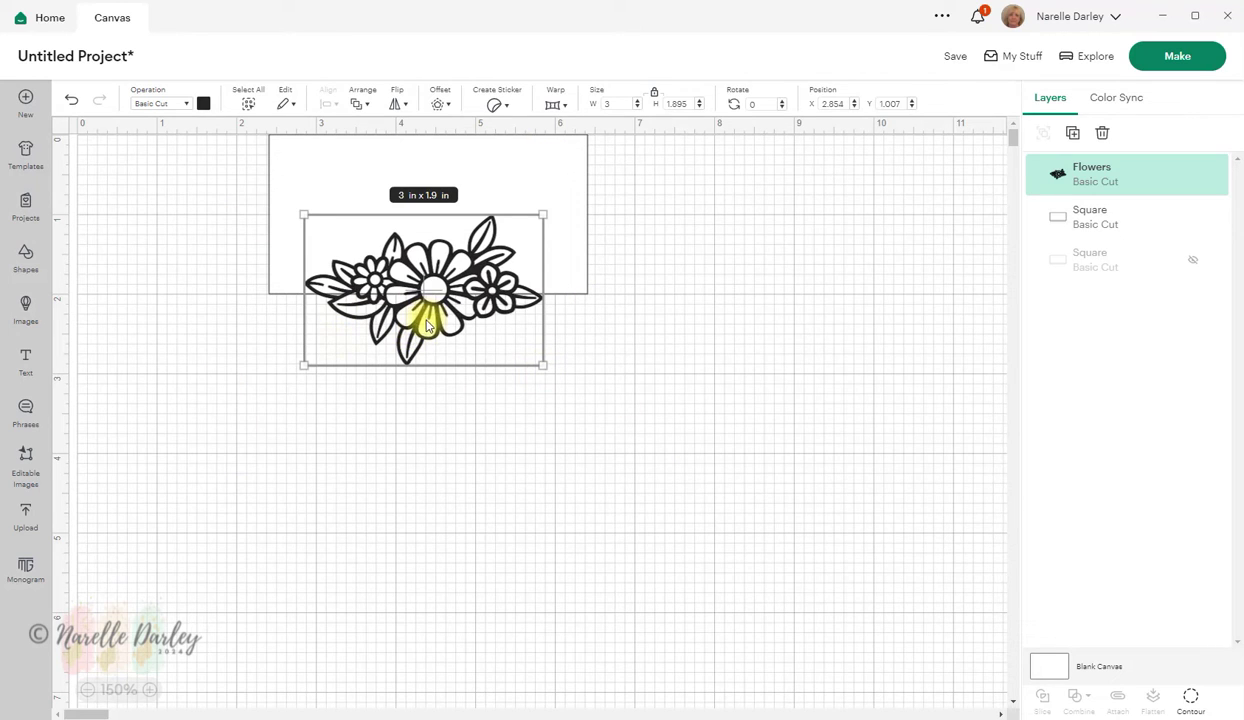
Move the flower image across the rectangle's lower edge to about X 2.95, Y 0.83, and deselect it.
{"action": "left_click_drag", "start_coordinate": [418, 337], "coordinate": [426, 323]}
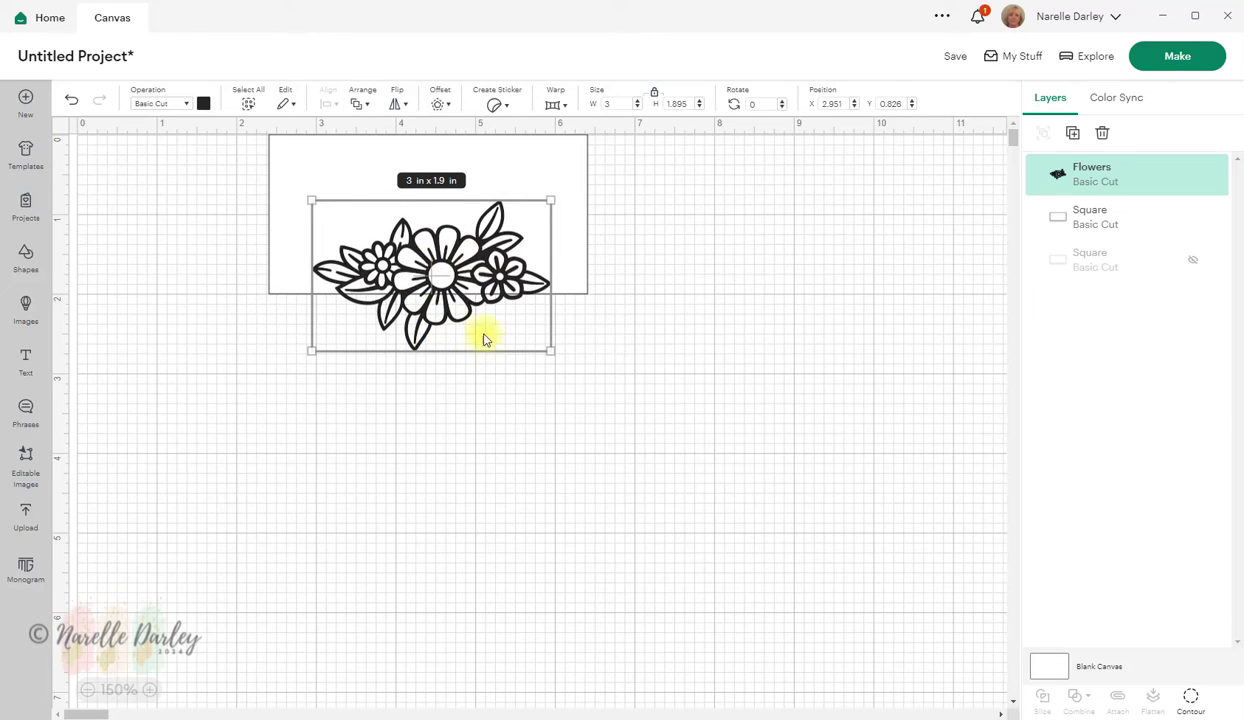
{"action": "left_click_drag", "start_coordinate": [441, 308], "coordinate": [447, 316]}
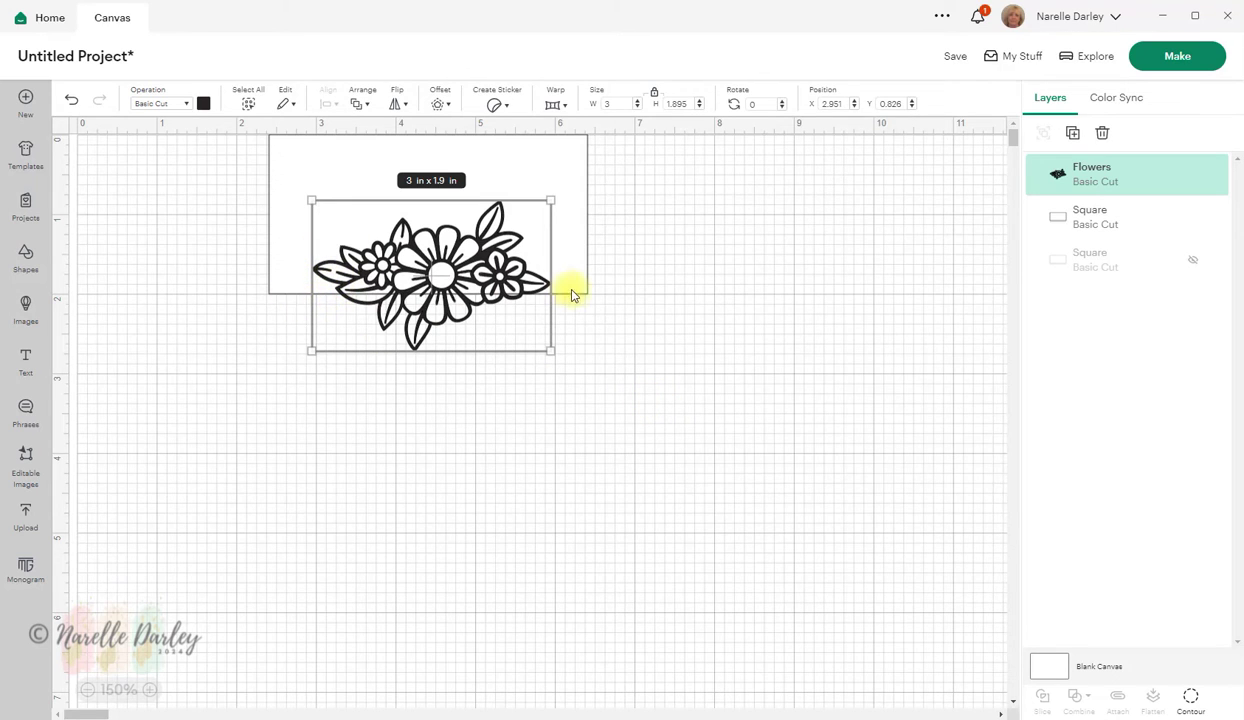
{"action": "left_click", "coordinate": [214, 316]}
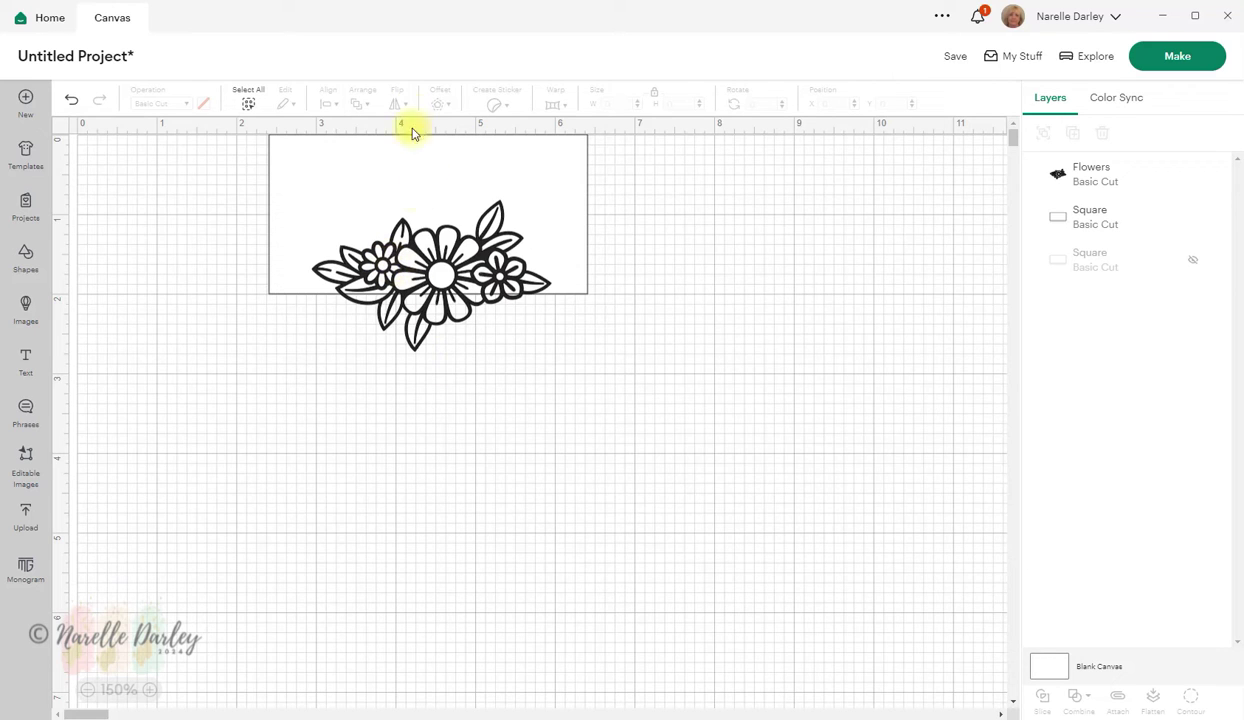
Center the flower image and the visible rectangle horizontally on each other.
{"action": "left_click", "coordinate": [407, 276]}
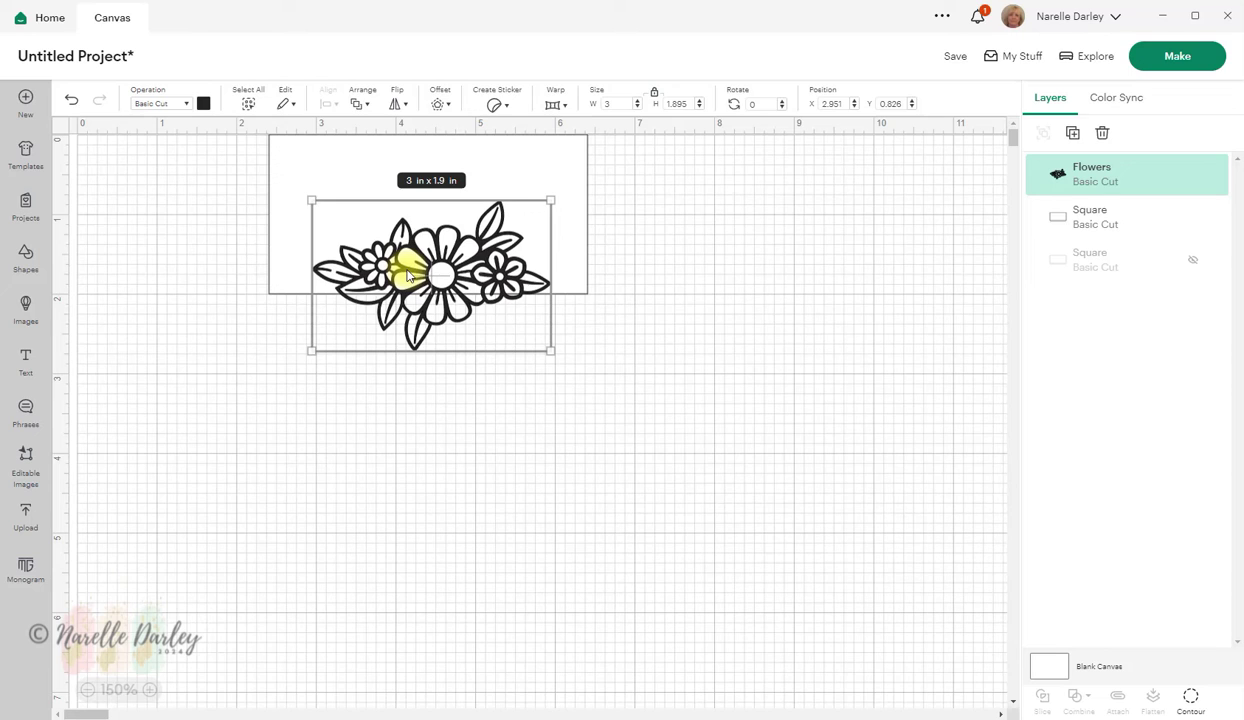
{"action": "left_click", "coordinate": [497, 163], "text": "shift"}
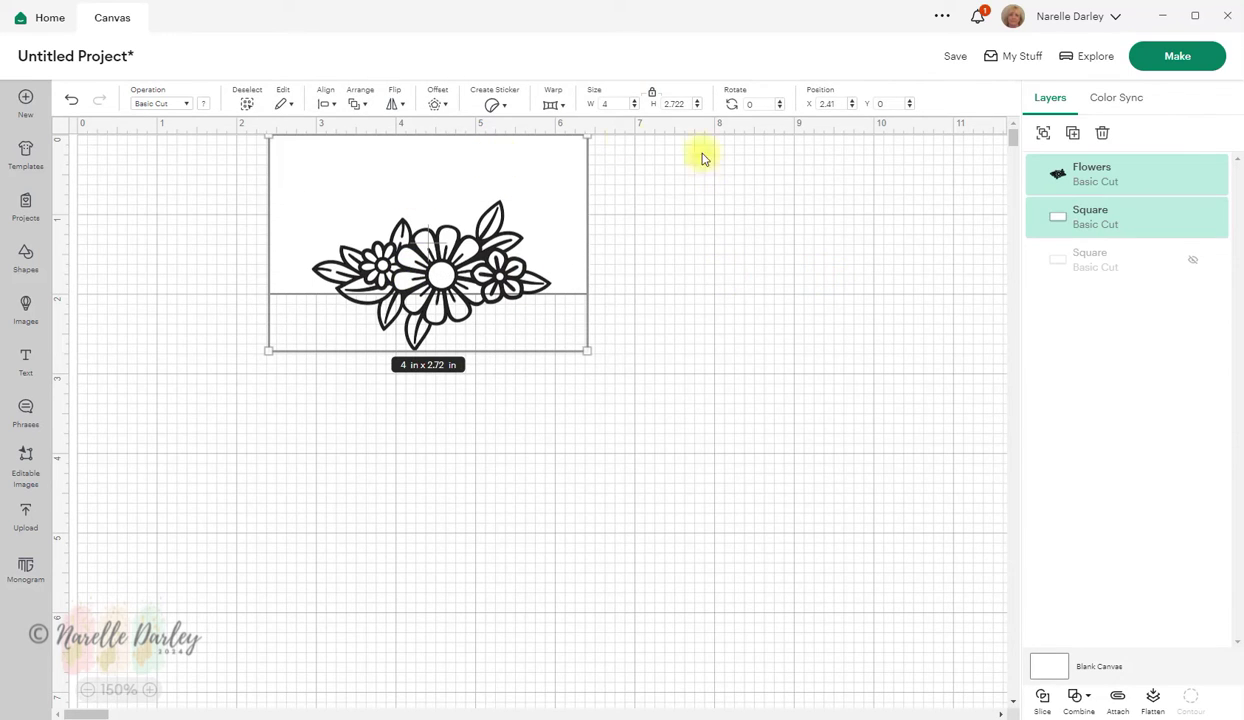
{"action": "left_click", "coordinate": [326, 101]}
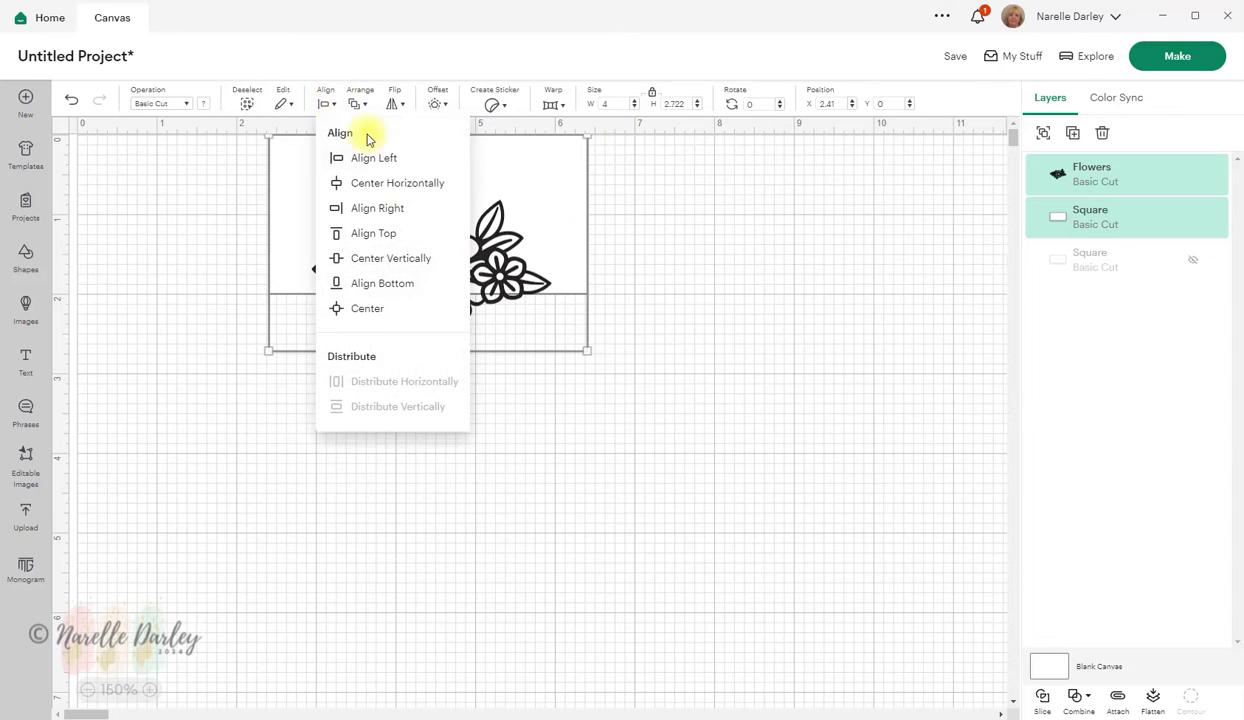
{"action": "left_click", "coordinate": [396, 184]}
{"action": "left_click", "coordinate": [740, 458]}
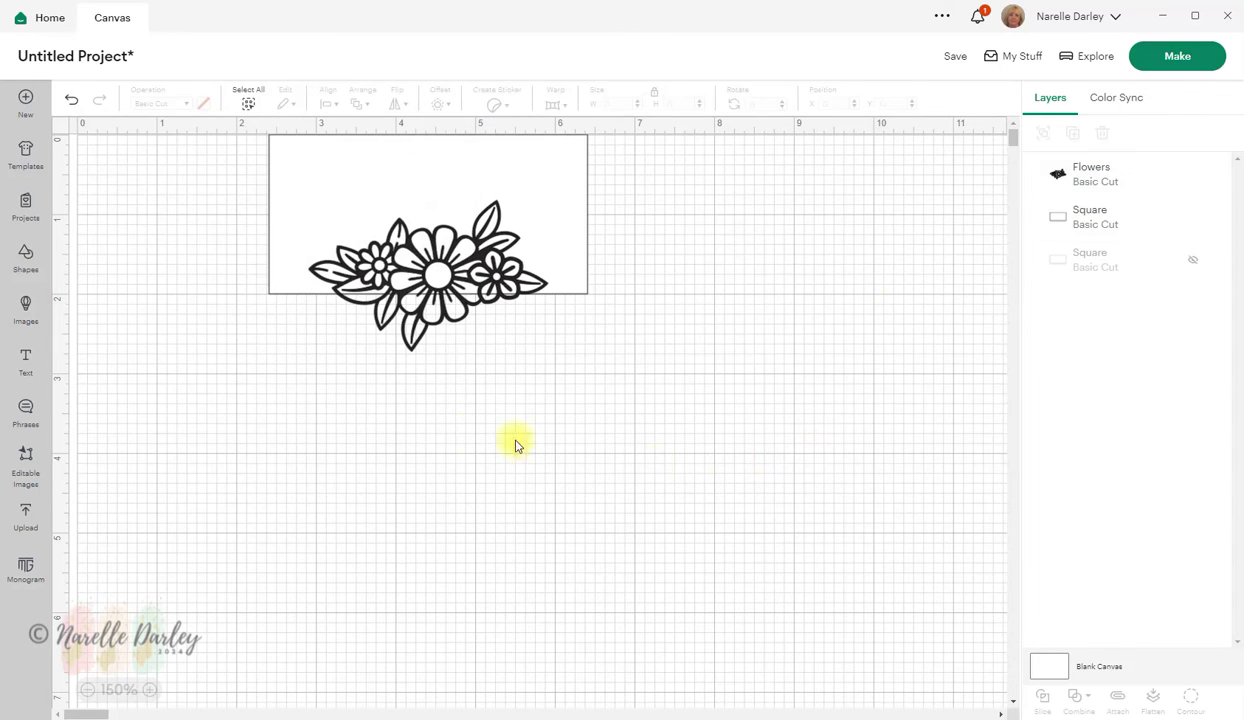
Change the flower image's material color from the palette to light purple.
{"action": "left_click", "coordinate": [395, 276]}
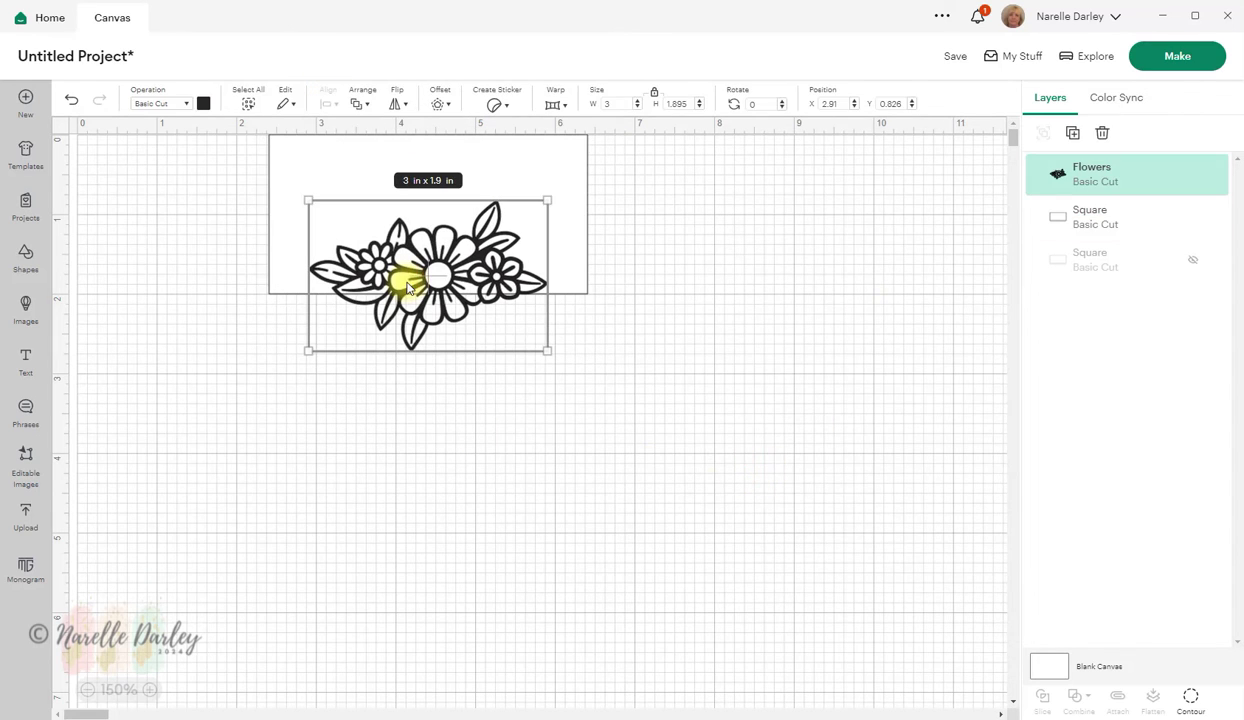
{"action": "left_click", "coordinate": [204, 104]}
{"action": "left_click", "coordinate": [237, 191]}
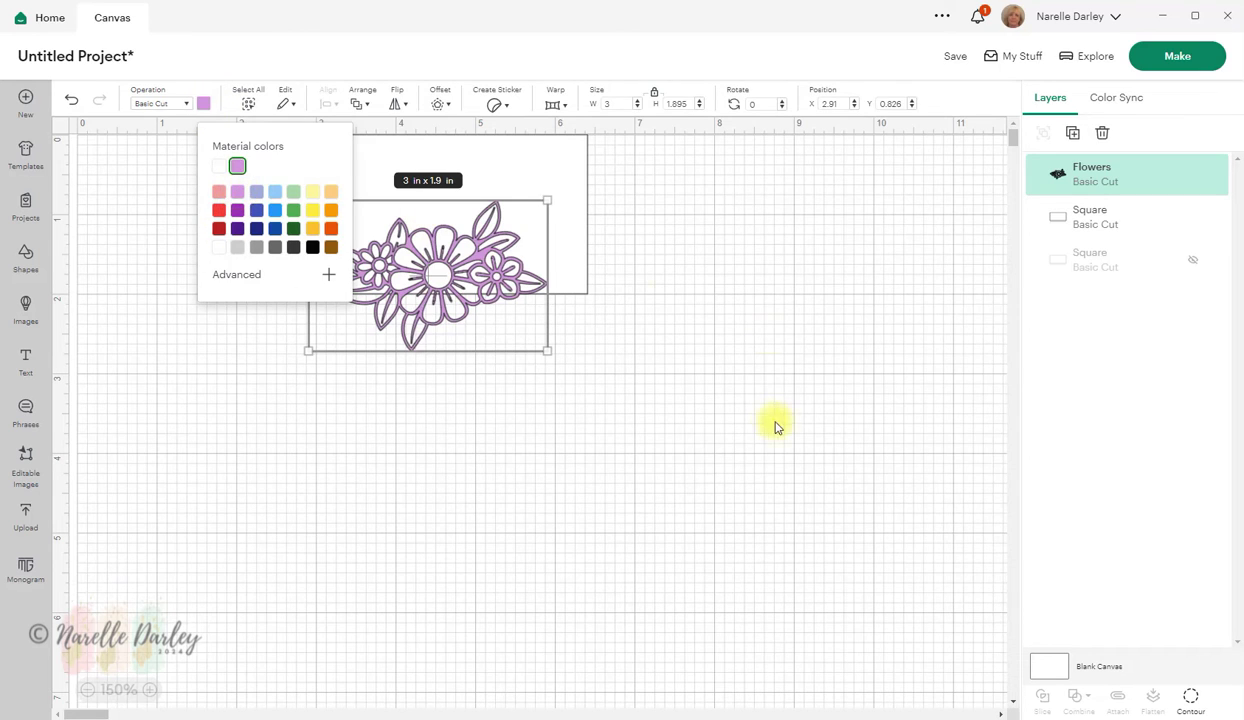
{"action": "left_click", "coordinate": [786, 412]}
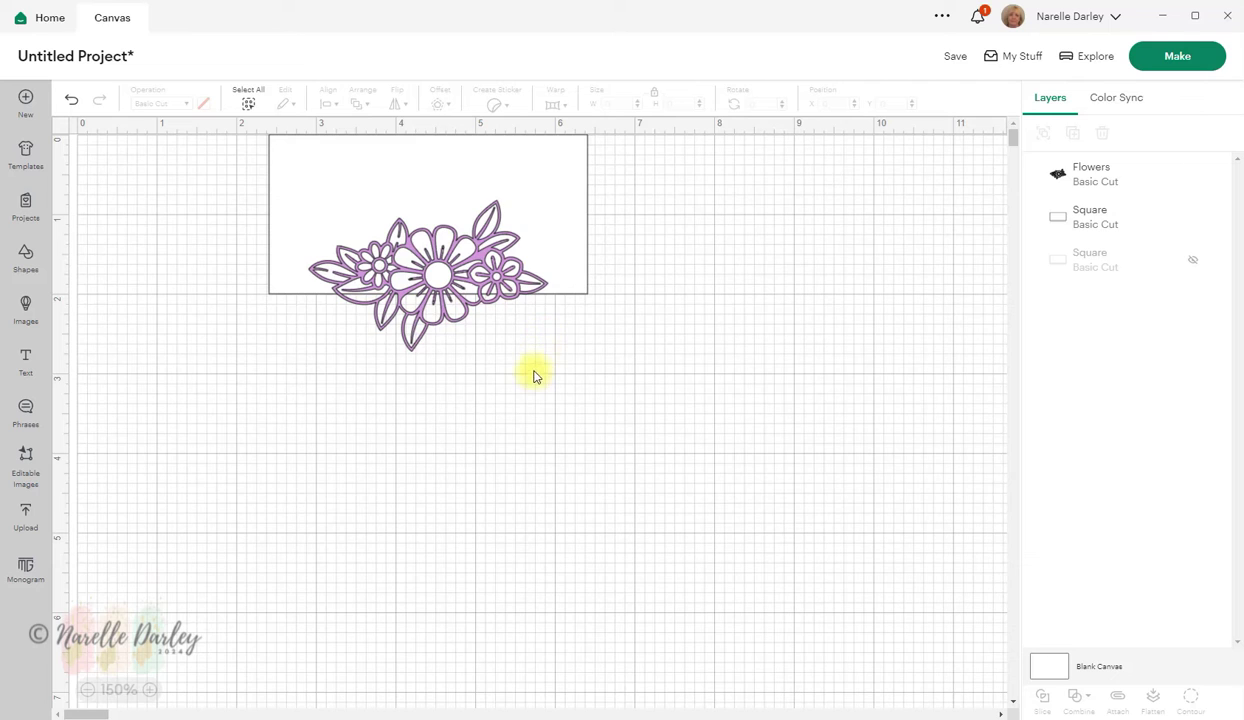
Duplicate the purple flower image and change the lower copy's operation to Pen.
{"action": "left_click", "coordinate": [453, 303]}
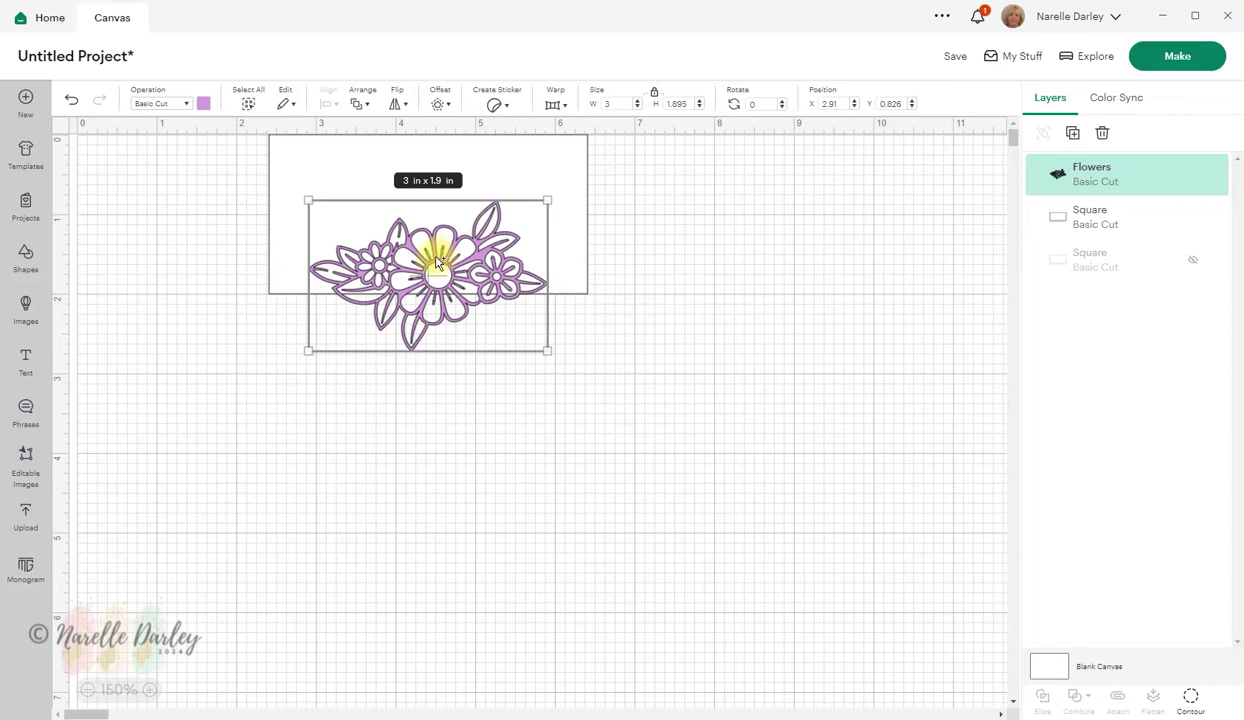
{"action": "key", "text": "ctrl+d"}
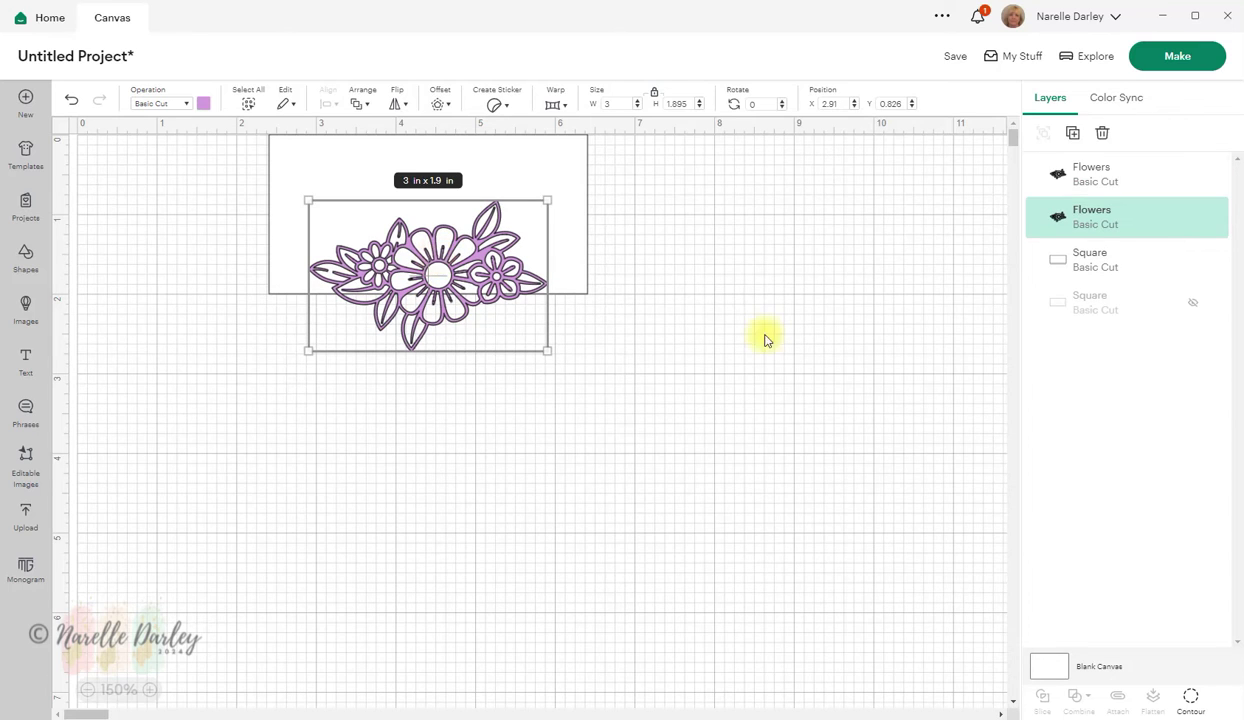
{"action": "left_click", "coordinate": [1113, 176]}
{"action": "left_click", "coordinate": [1130, 213]}
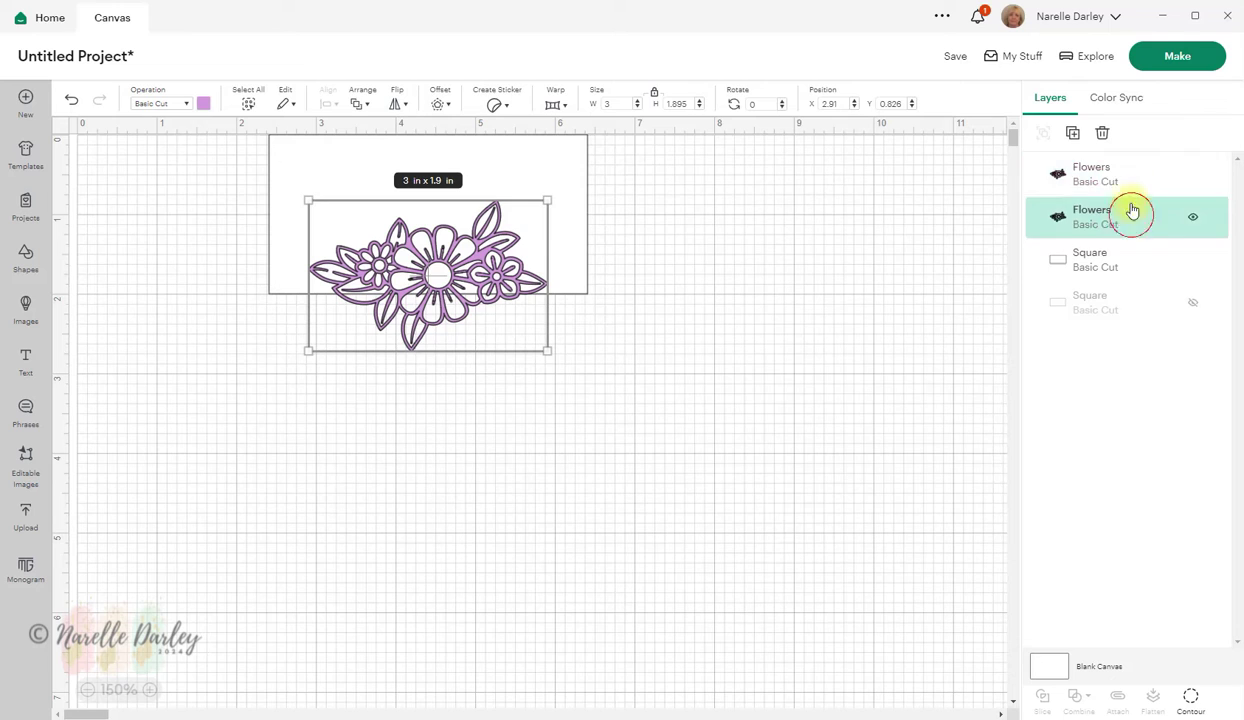
{"action": "left_click", "coordinate": [1115, 180]}
{"action": "left_click", "coordinate": [1138, 213]}
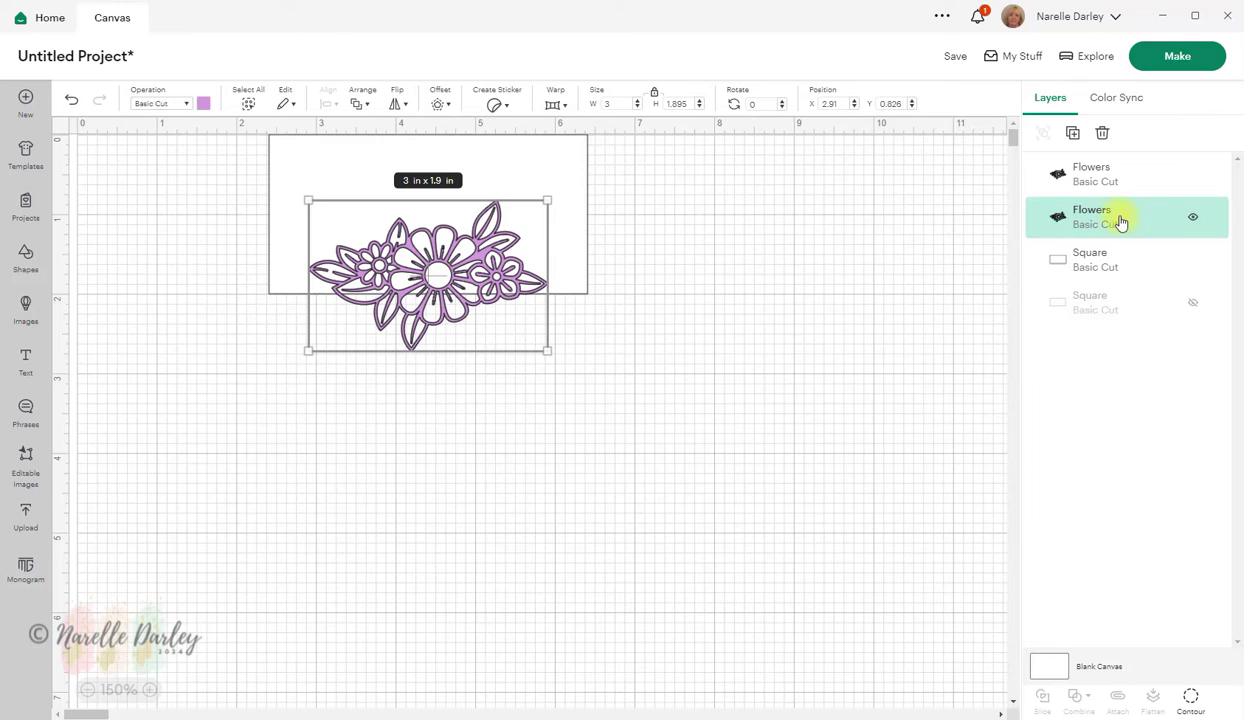
{"action": "left_click", "coordinate": [144, 104]}
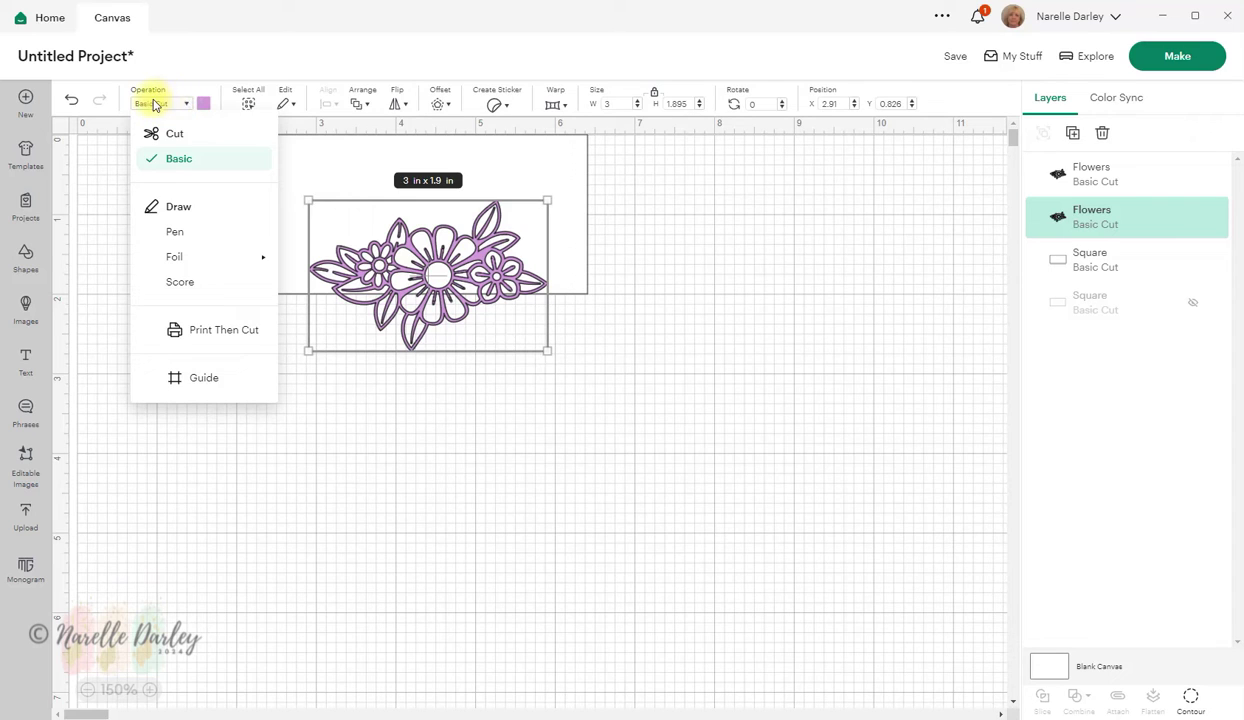
{"action": "left_click", "coordinate": [178, 233]}
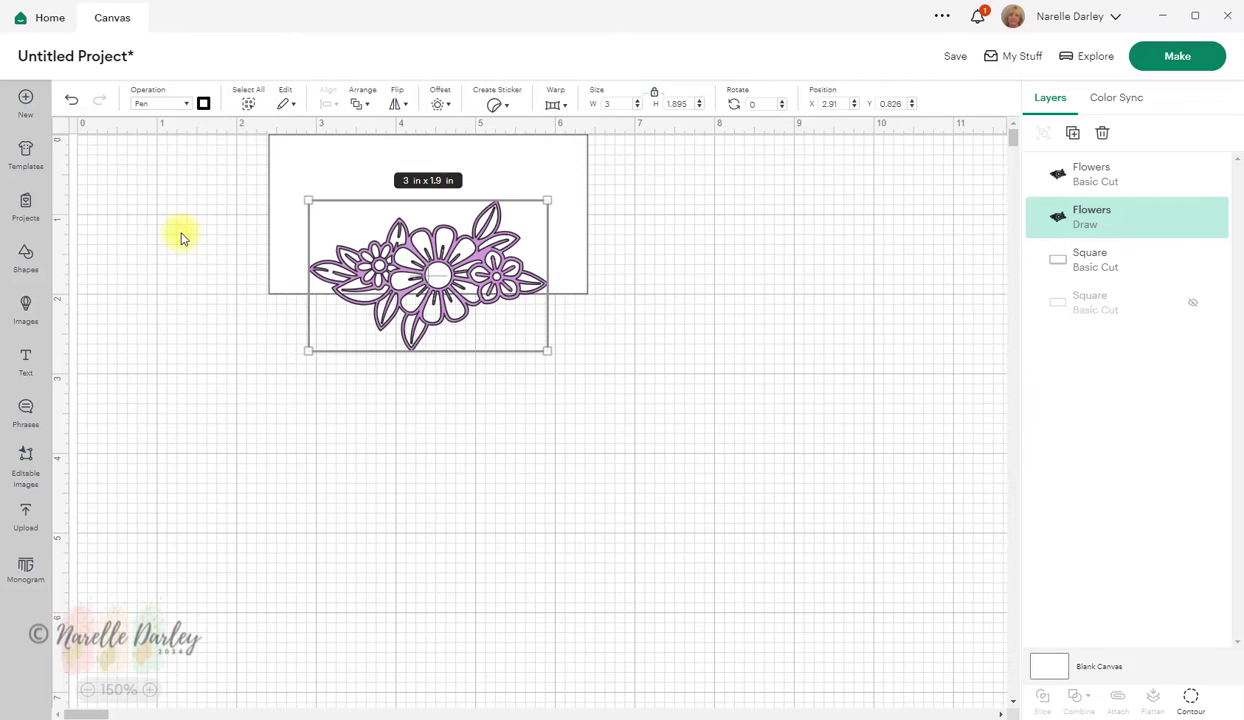
Hide the Basic Cut flower layer and set the Draw flower layer's pen color to Raspberry.
{"action": "left_click", "coordinate": [1134, 176]}
{"action": "left_click", "coordinate": [1192, 176]}
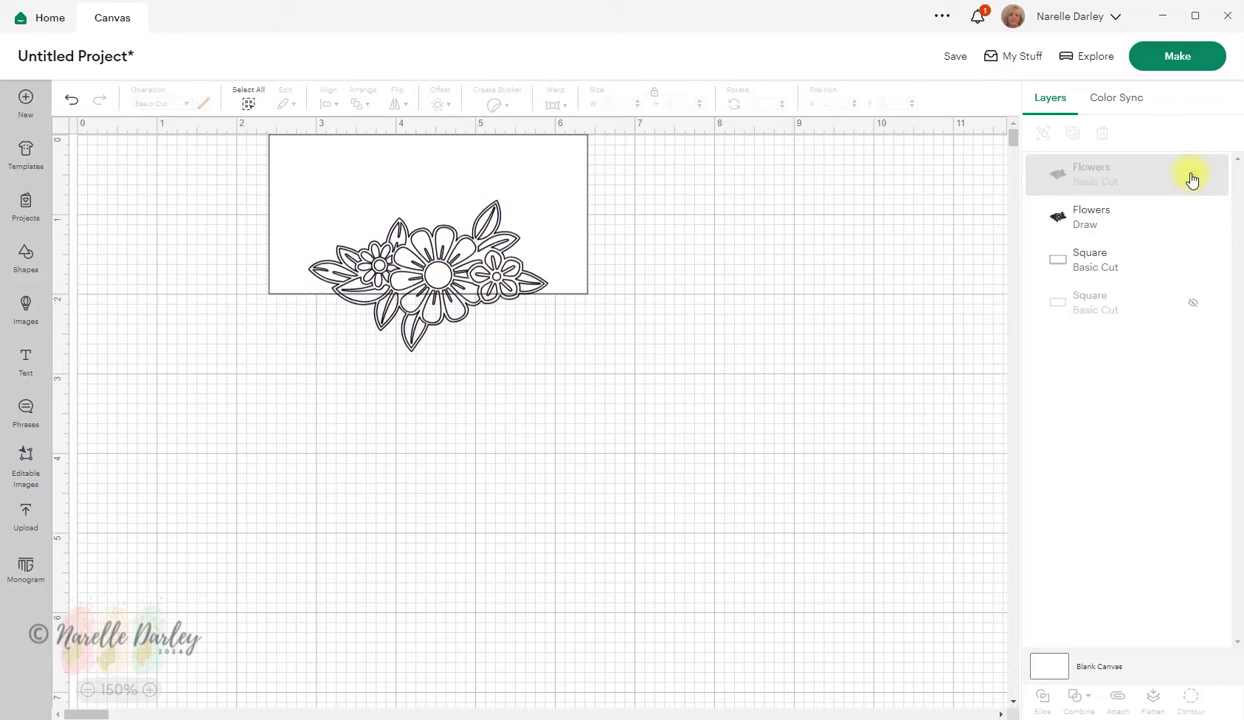
{"action": "left_click", "coordinate": [1106, 218]}
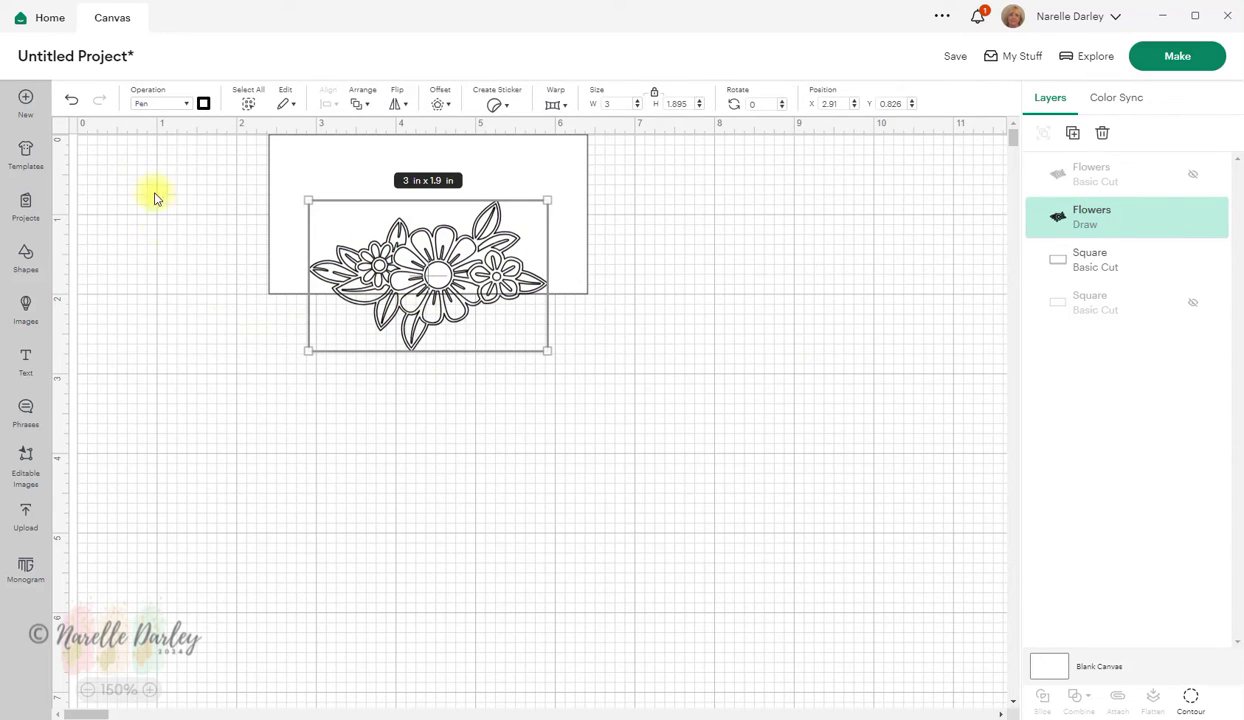
{"action": "left_click", "coordinate": [205, 104]}
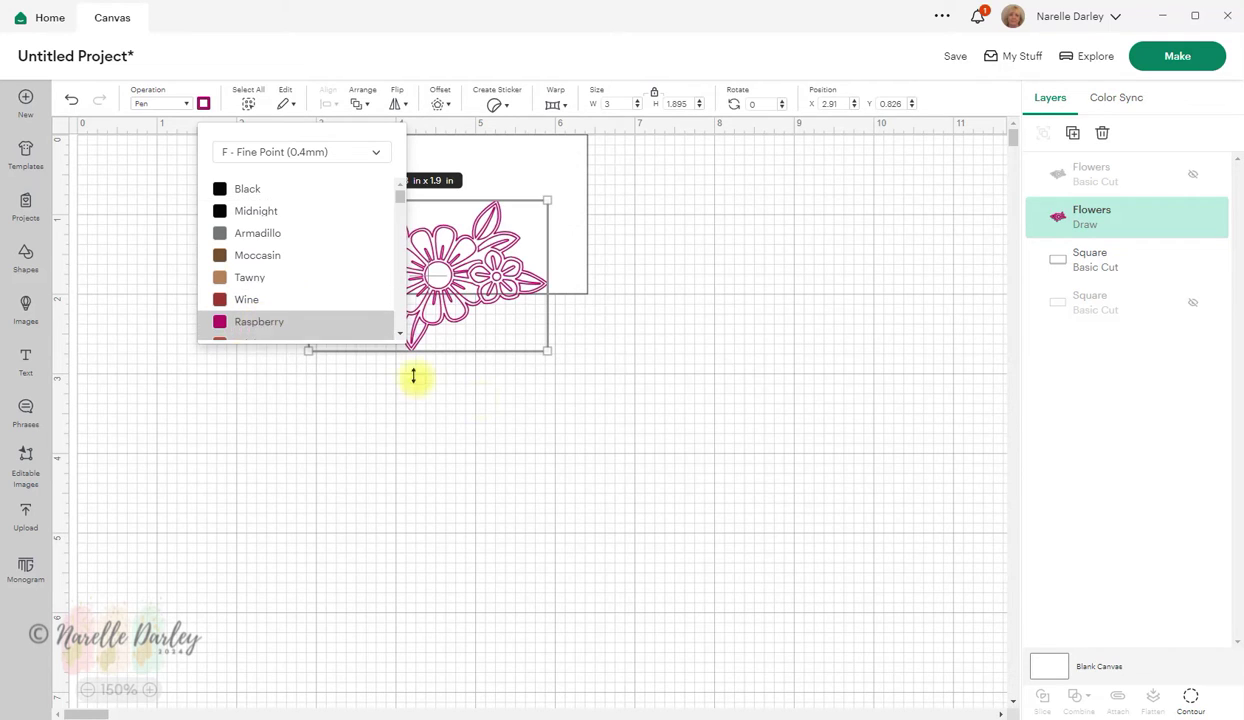
{"action": "left_click", "coordinate": [742, 212]}
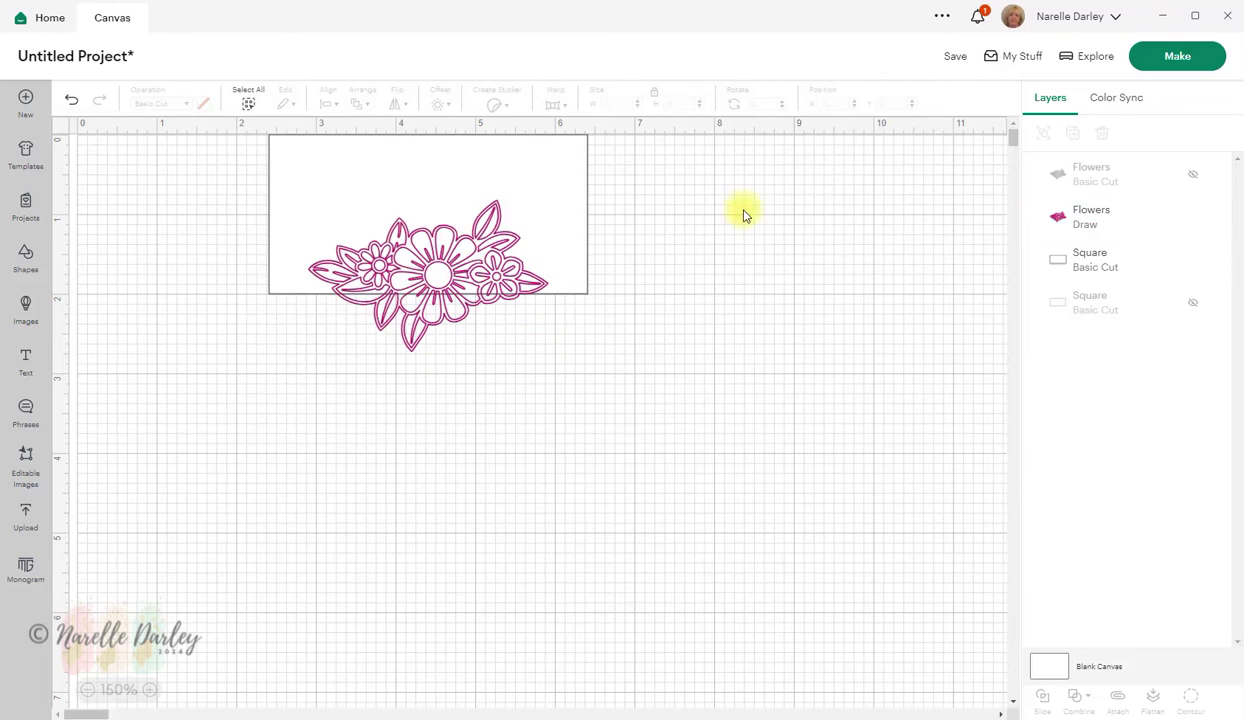
Hide the Draw flower layer and show the Basic Cut flower layer again.
{"action": "left_click", "coordinate": [437, 313]}
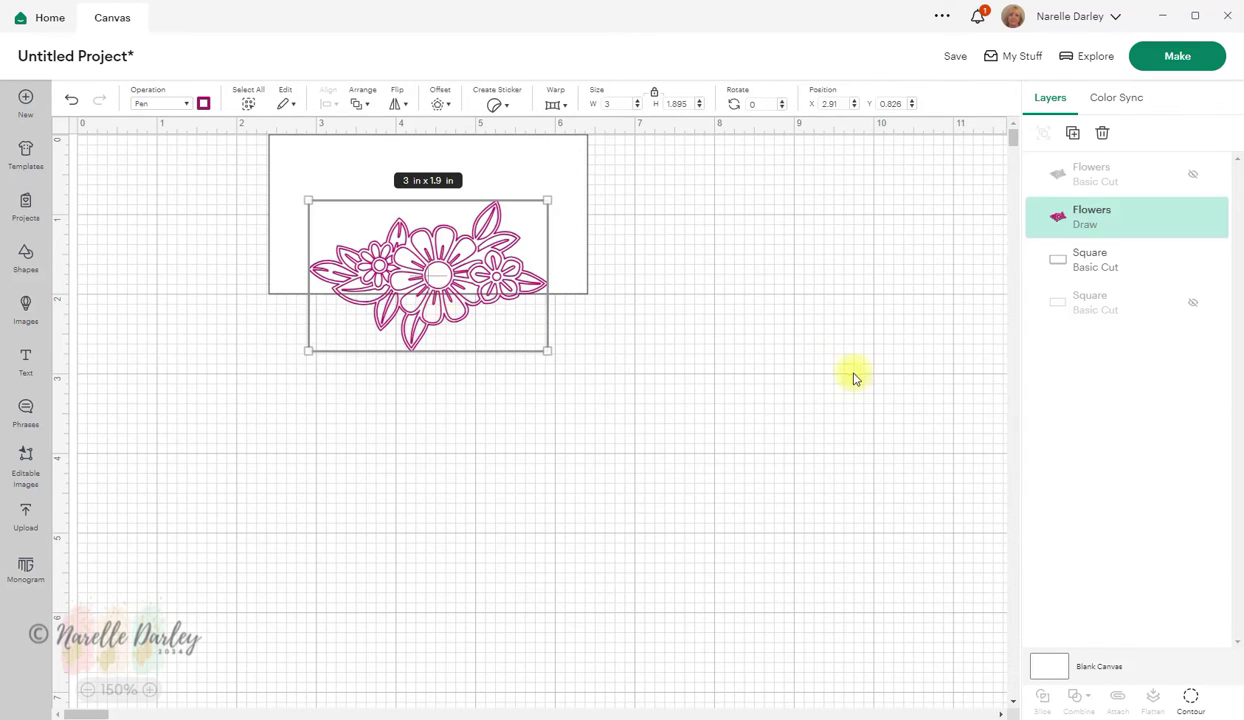
{"action": "left_click", "coordinate": [1195, 222]}
{"action": "left_click", "coordinate": [1190, 183]}
{"action": "left_click", "coordinate": [1194, 181]}
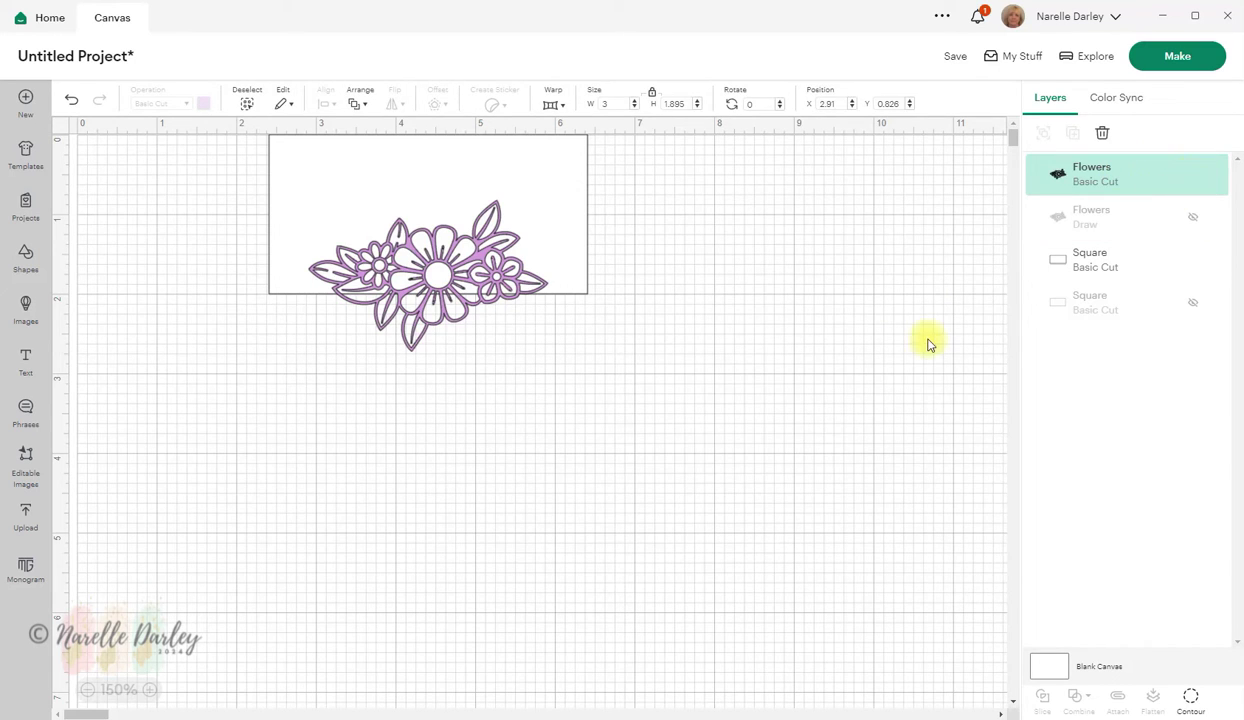
{"action": "left_click", "coordinate": [775, 362]}
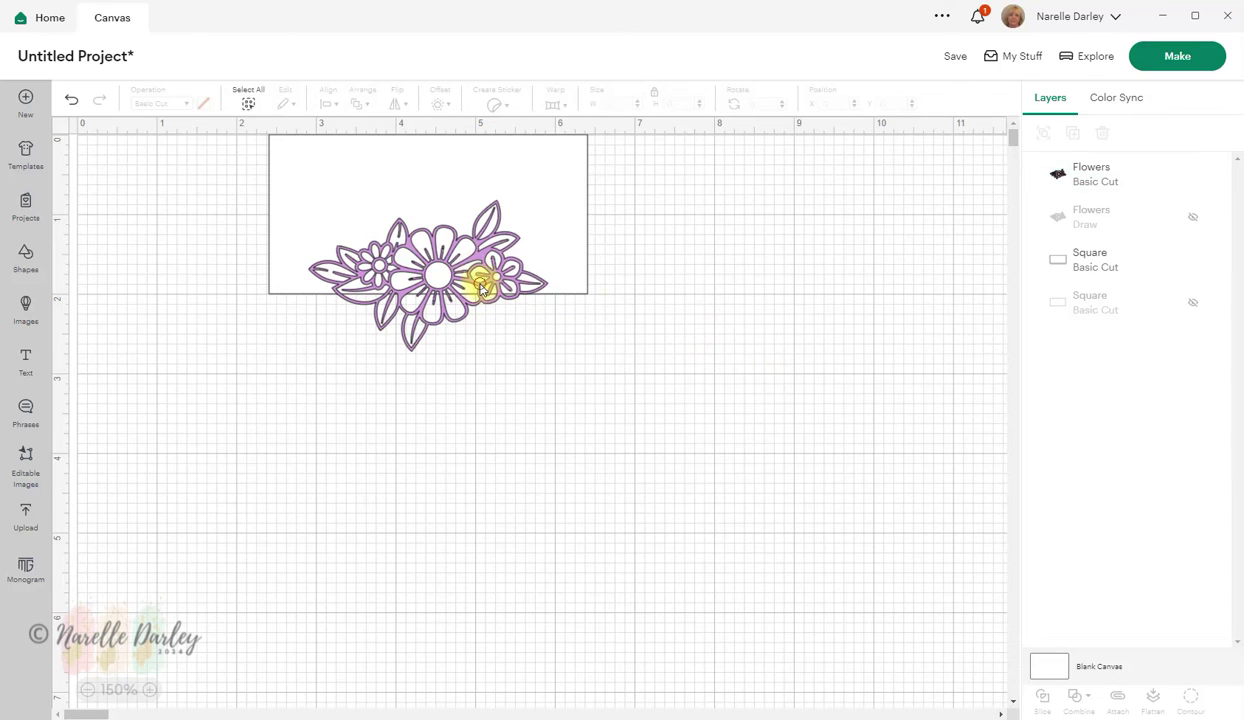
Create an outward offset of 0.069 in with rounded corners around the Basic Cut flower image.
{"action": "left_click", "coordinate": [476, 279]}
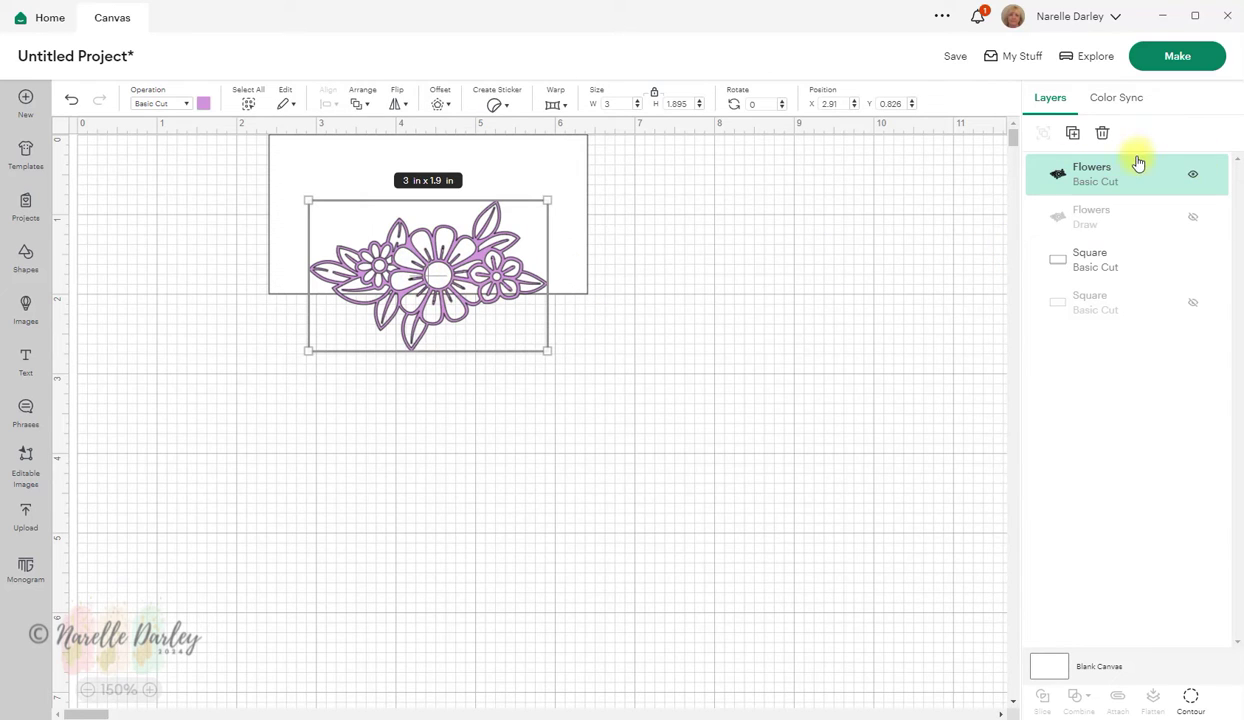
{"action": "left_click", "coordinate": [439, 104]}
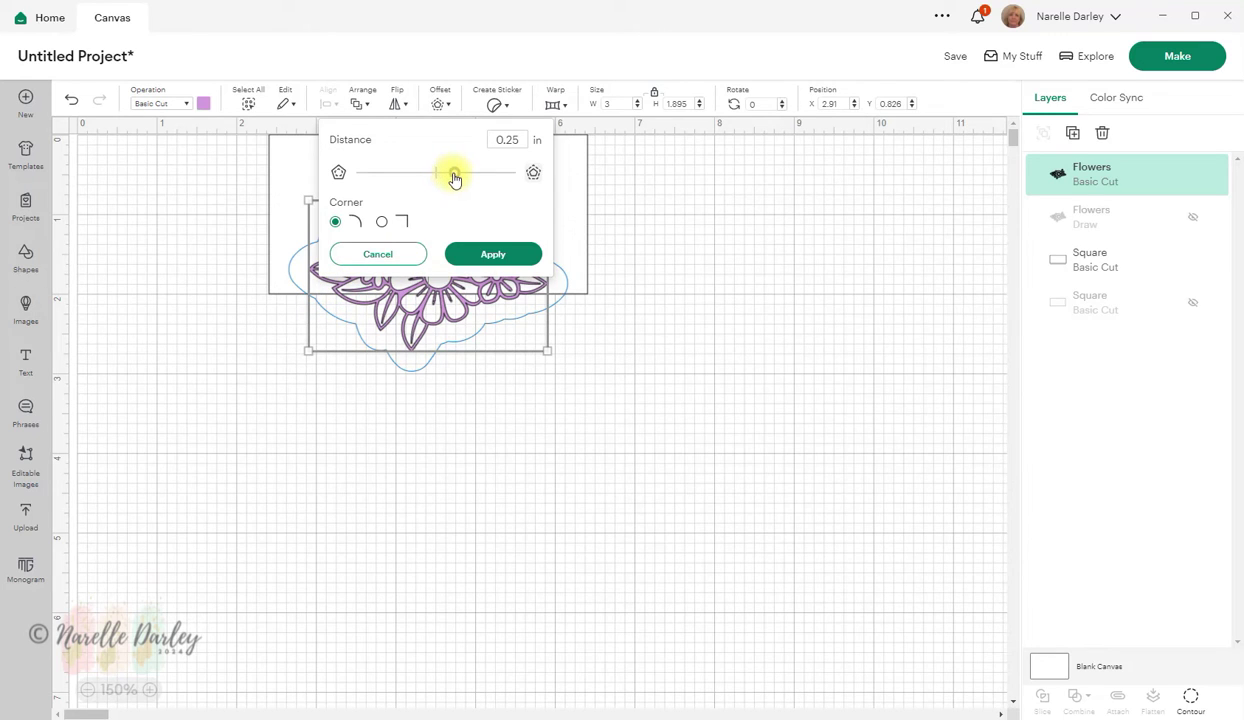
{"action": "left_click_drag", "start_coordinate": [456, 179], "coordinate": [445, 179]}
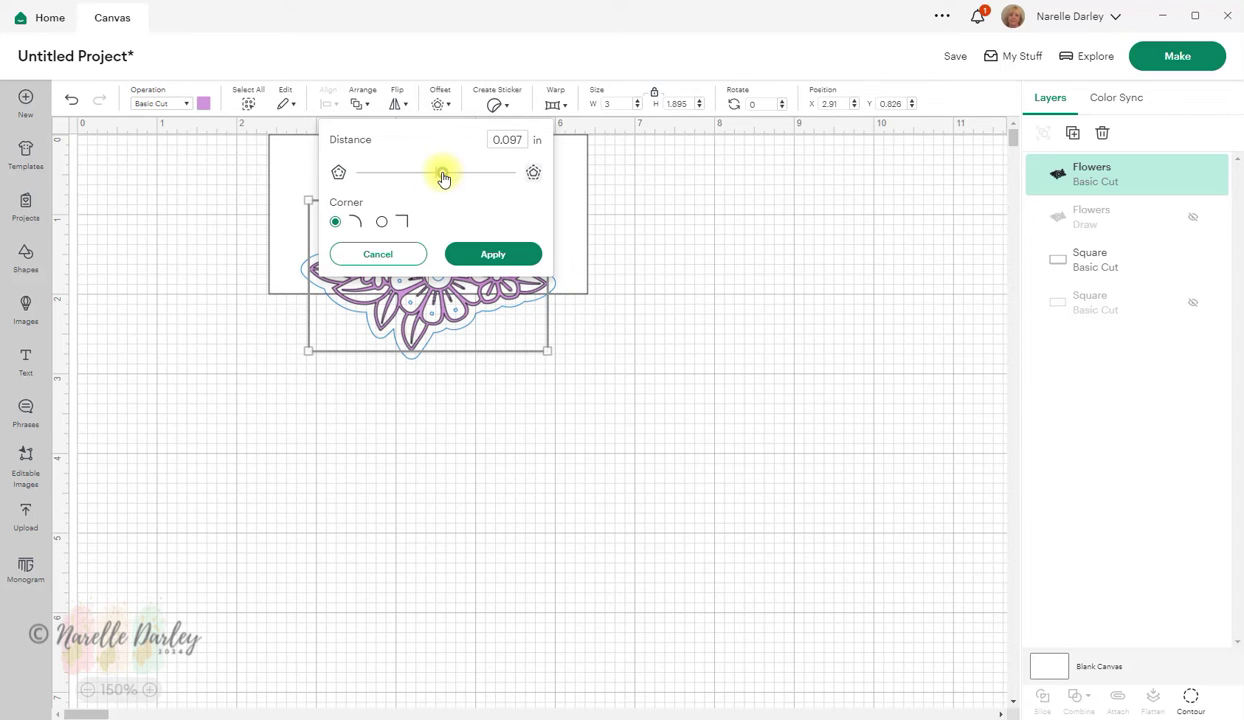
{"action": "left_click_drag", "start_coordinate": [443, 178], "coordinate": [443, 178]}
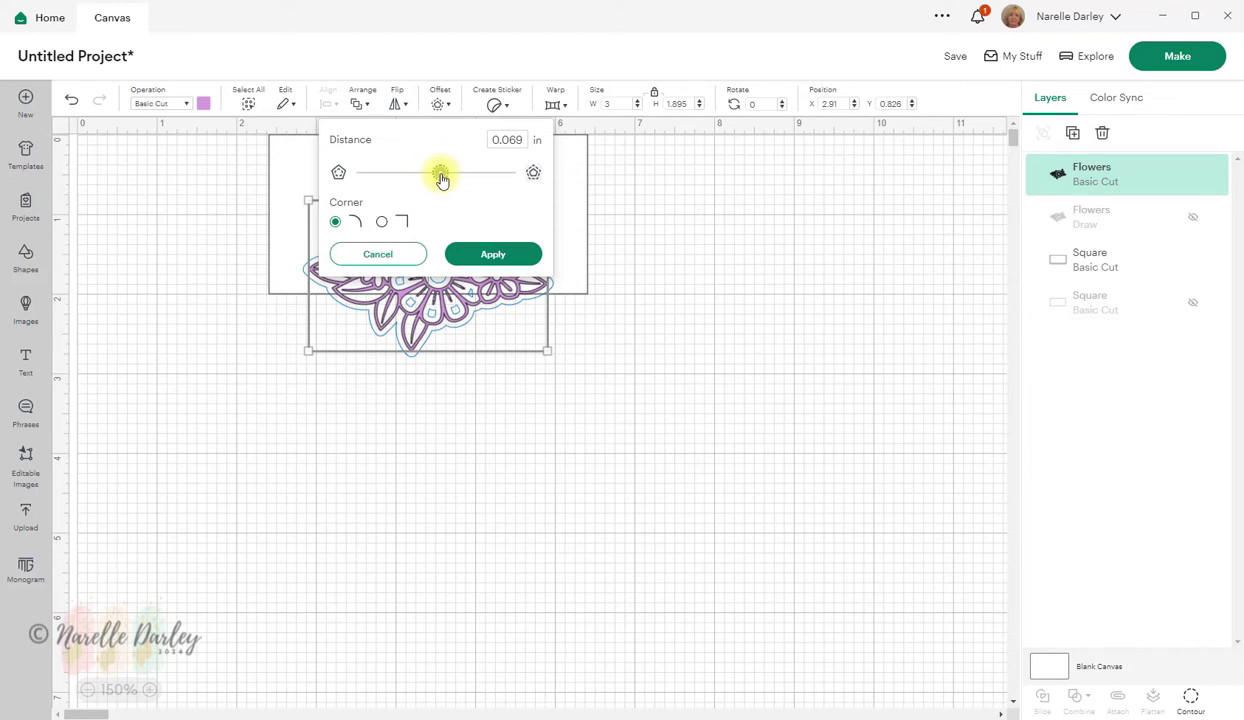
{"action": "left_click_drag", "start_coordinate": [441, 180], "coordinate": [440, 180]}
{"action": "left_click", "coordinate": [495, 262]}
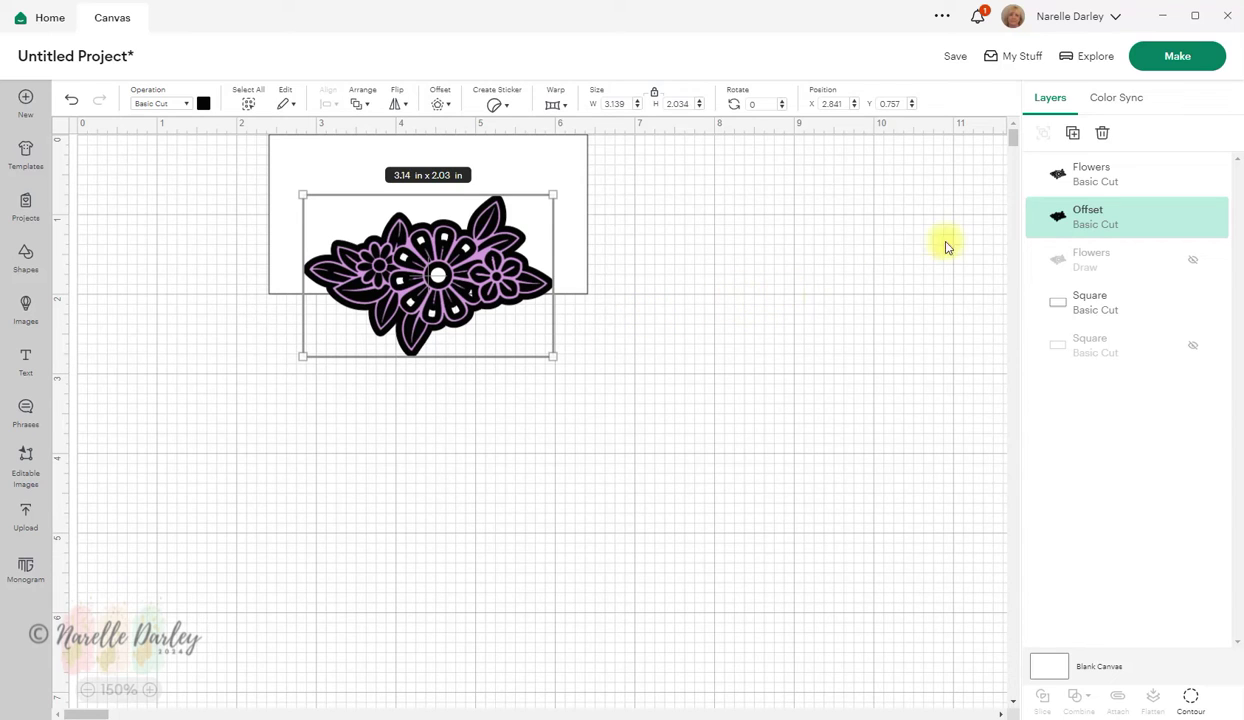
Hide the Basic Cut flower layer and hide all contours inside the offset shape to make it solid.
{"action": "left_click", "coordinate": [1137, 178]}
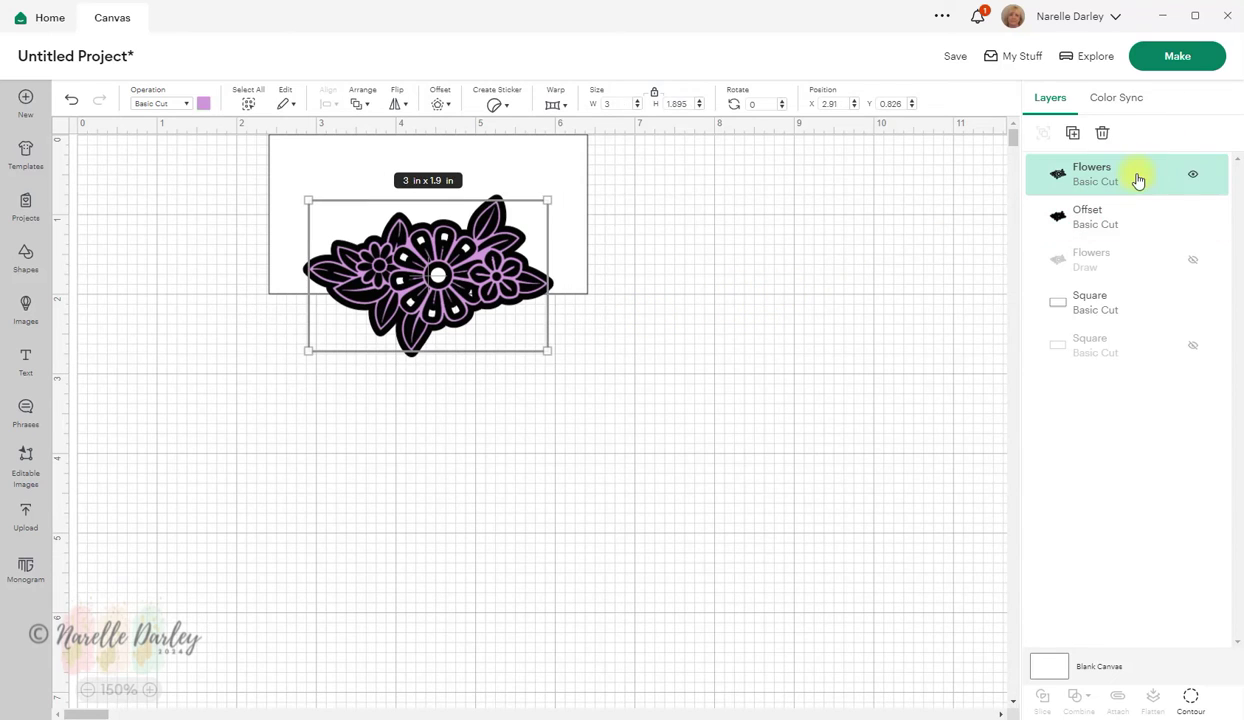
{"action": "left_click", "coordinate": [1191, 177]}
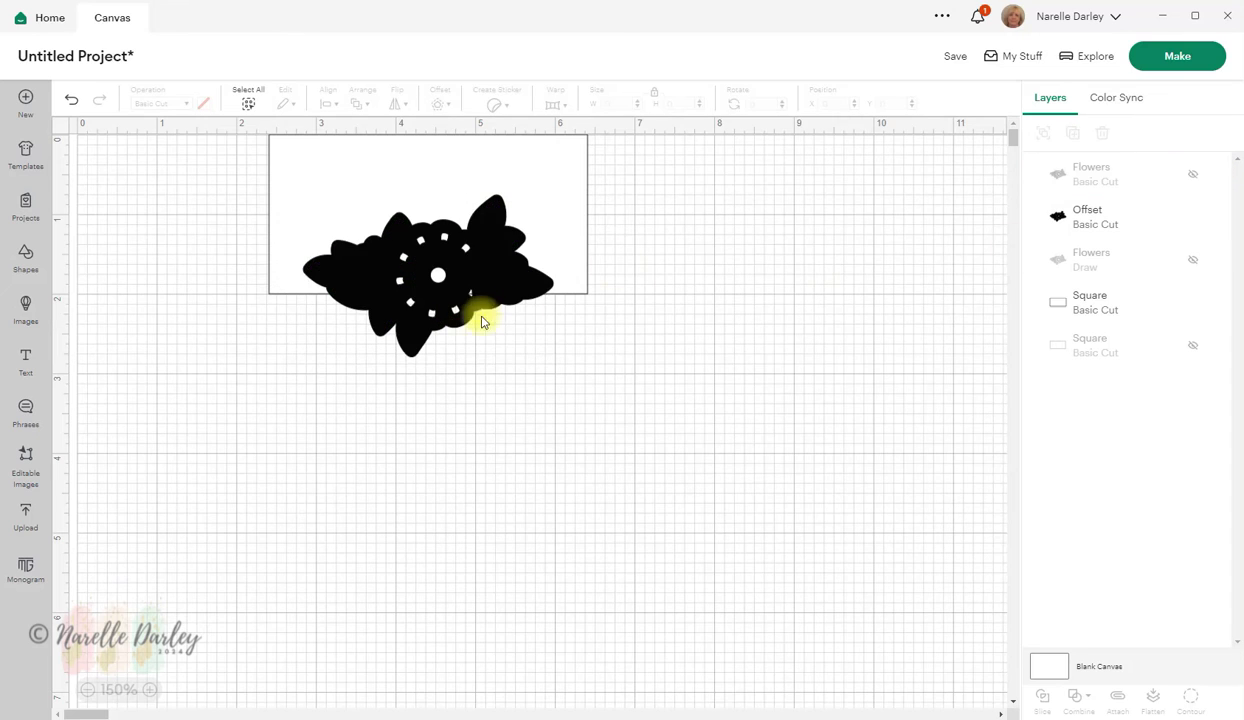
{"action": "left_click", "coordinate": [511, 270]}
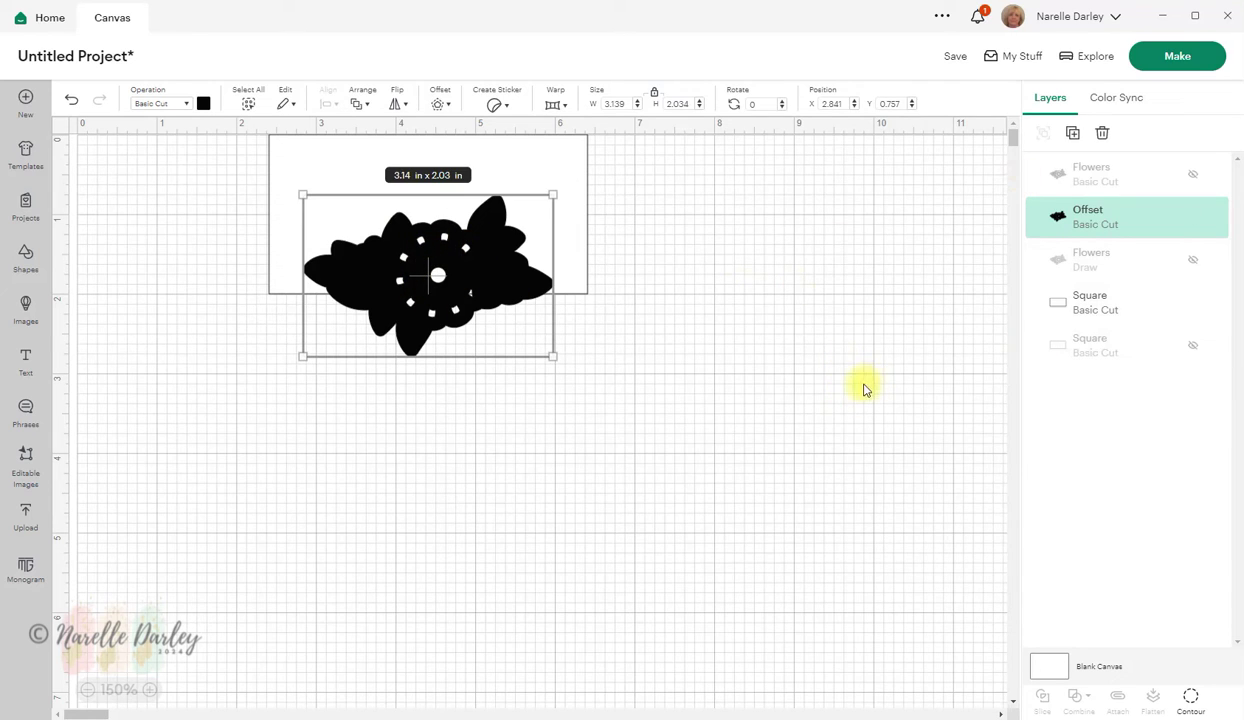
{"action": "left_click", "coordinate": [1190, 698]}
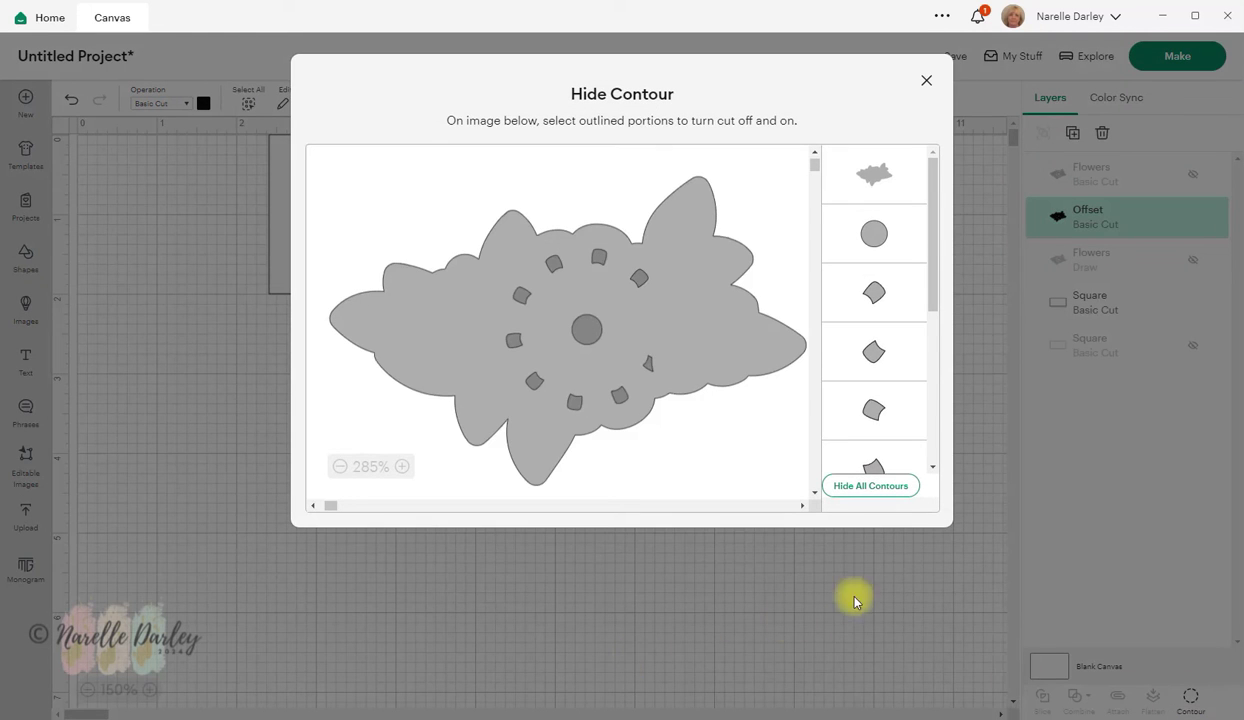
{"action": "left_click", "coordinate": [866, 491]}
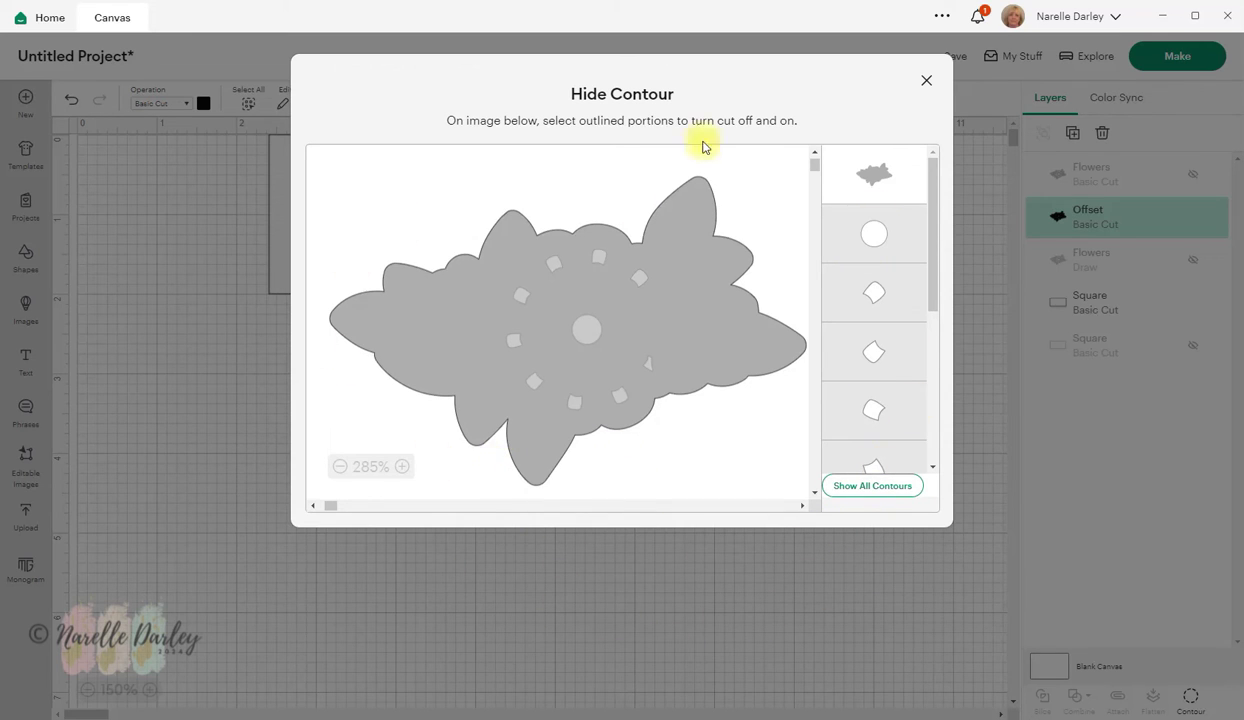
{"action": "left_click", "coordinate": [673, 575]}
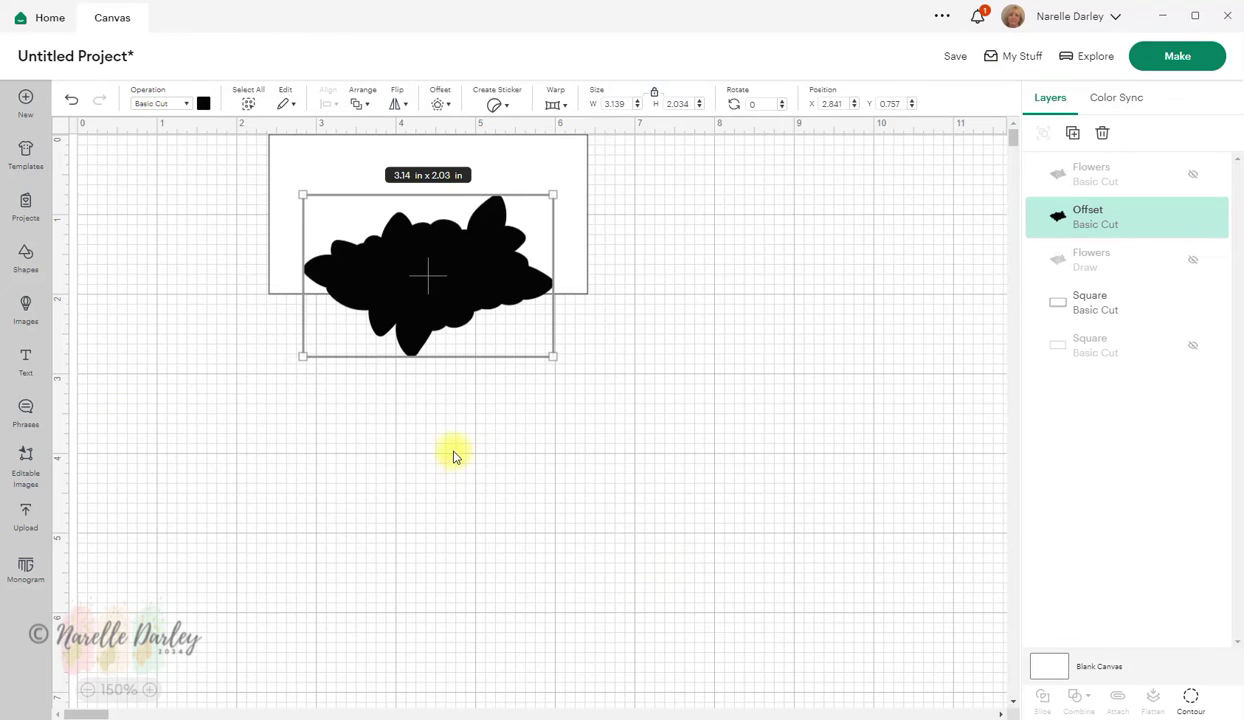
Change the solid offset's material color to light yellow.
{"action": "left_click", "coordinate": [203, 104]}
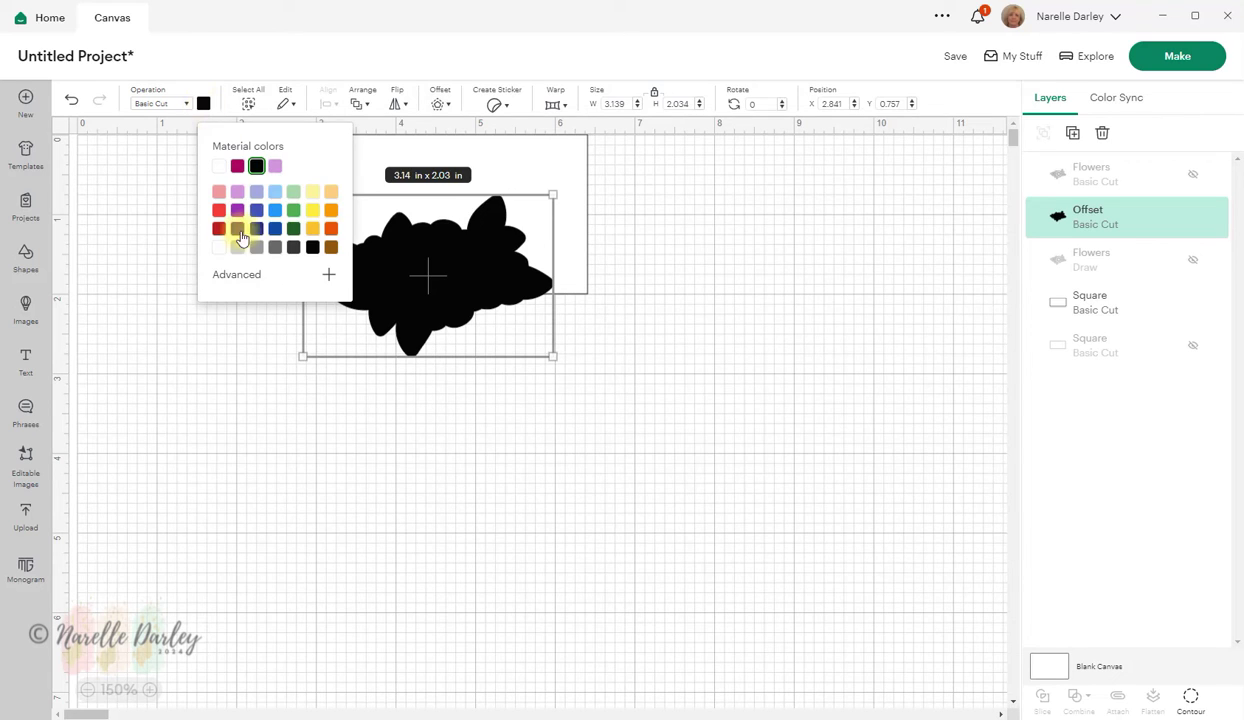
{"action": "left_click", "coordinate": [311, 194]}
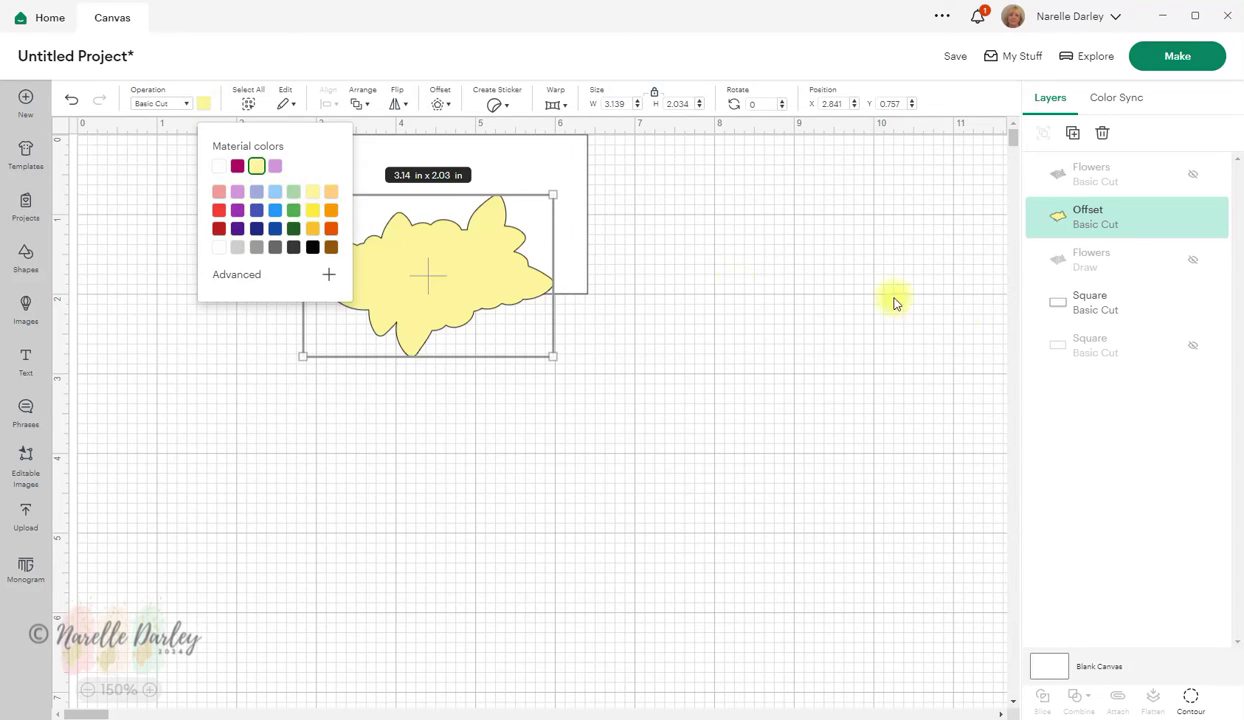
{"action": "left_click", "coordinate": [760, 376]}
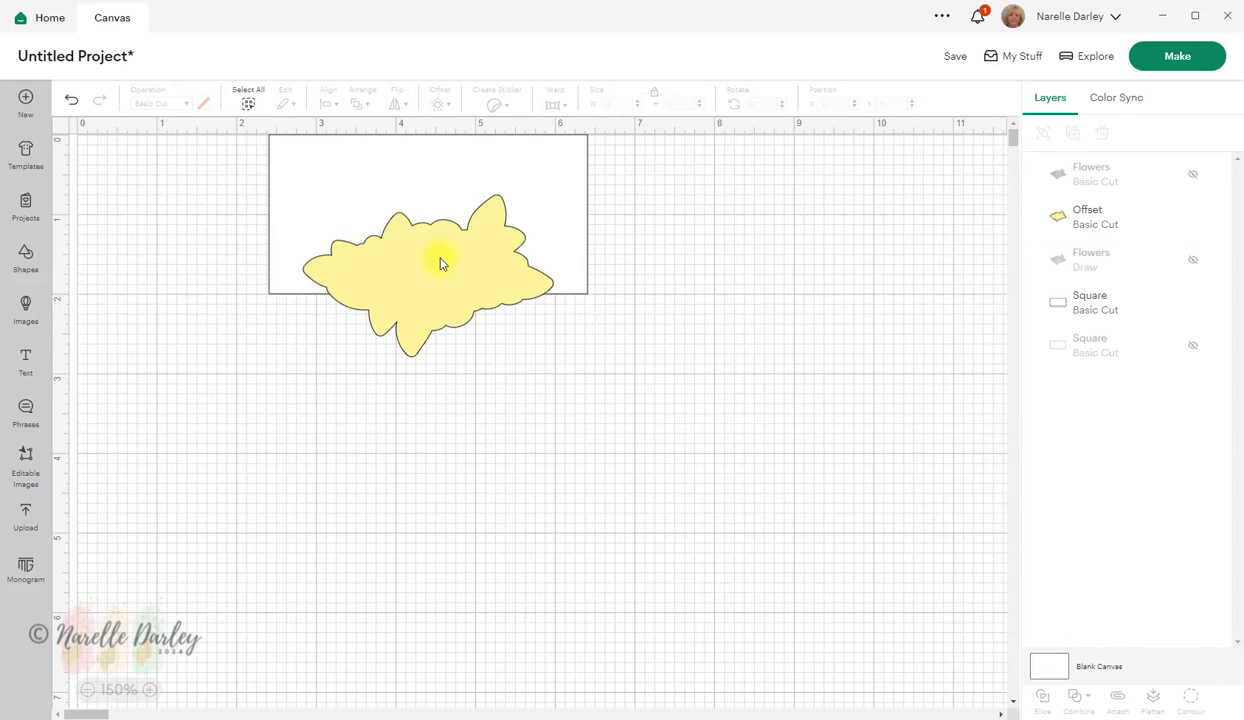
{"action": "left_click", "coordinate": [440, 264]}
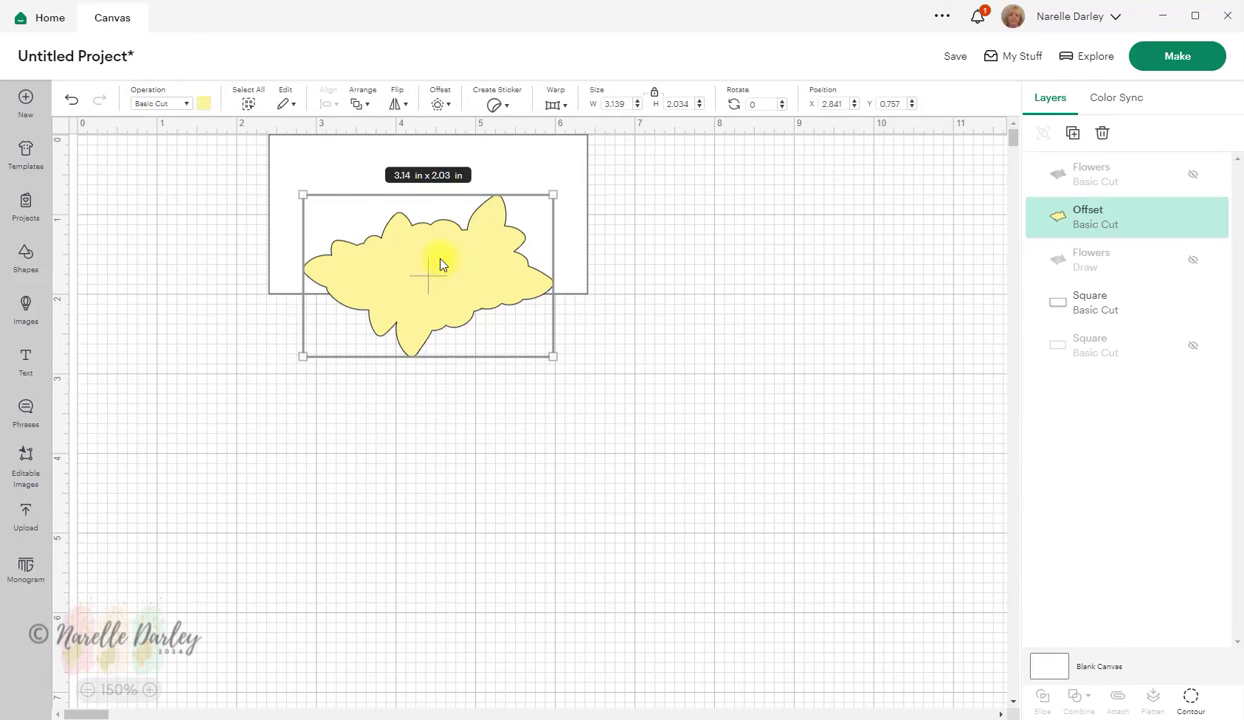
{"action": "left_click", "coordinate": [440, 264]}
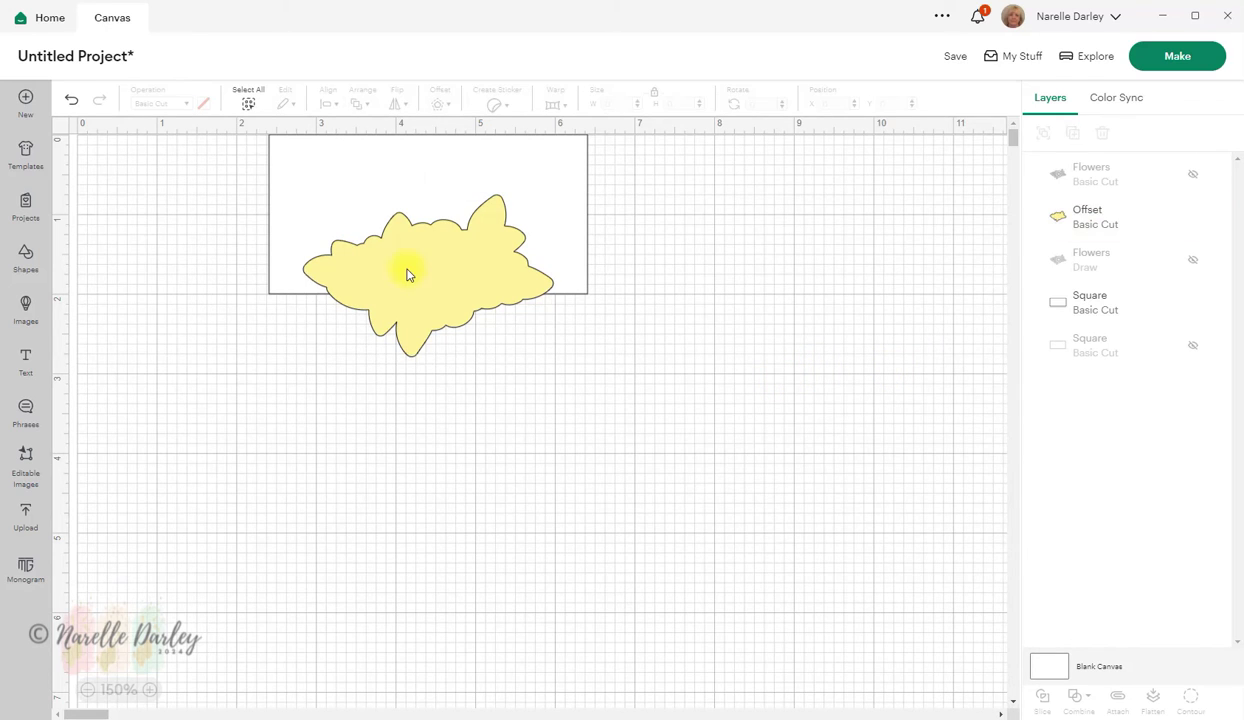
Show the Basic Cut flower layer and create a second rounded-corner offset of 0.042 in around it.
{"action": "left_click", "coordinate": [1192, 177]}
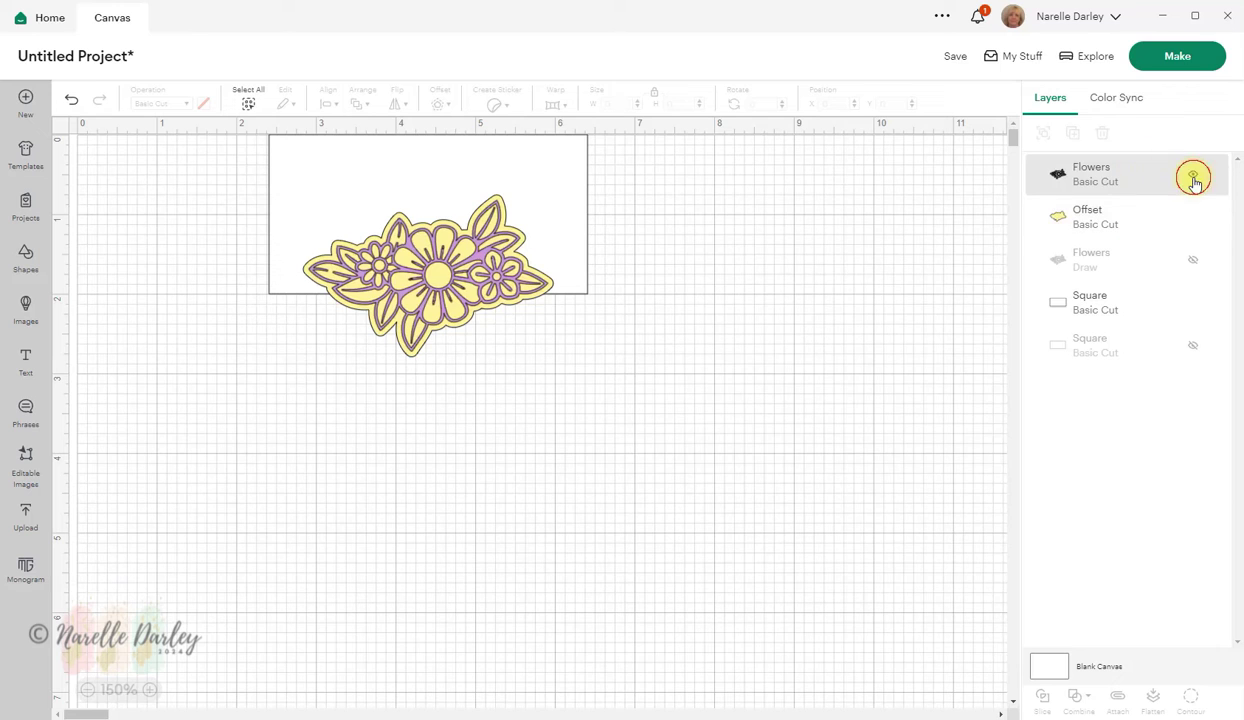
{"action": "left_click", "coordinate": [1113, 177]}
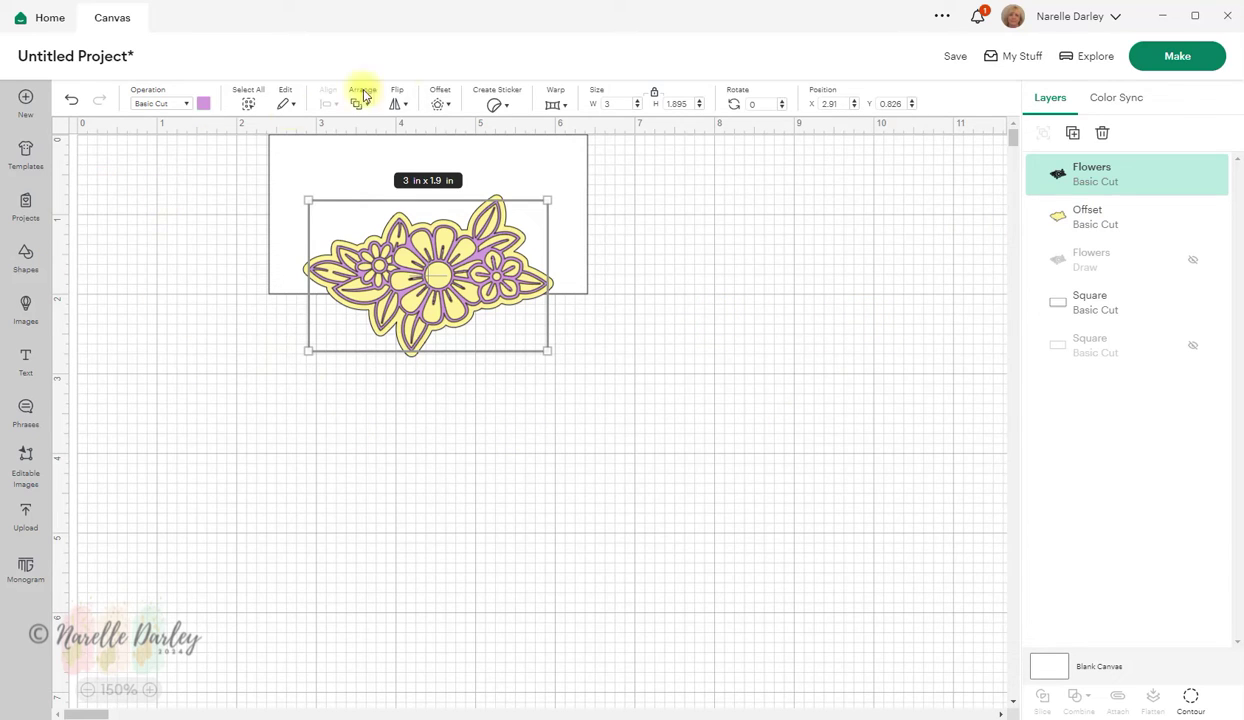
{"action": "left_click", "coordinate": [439, 104]}
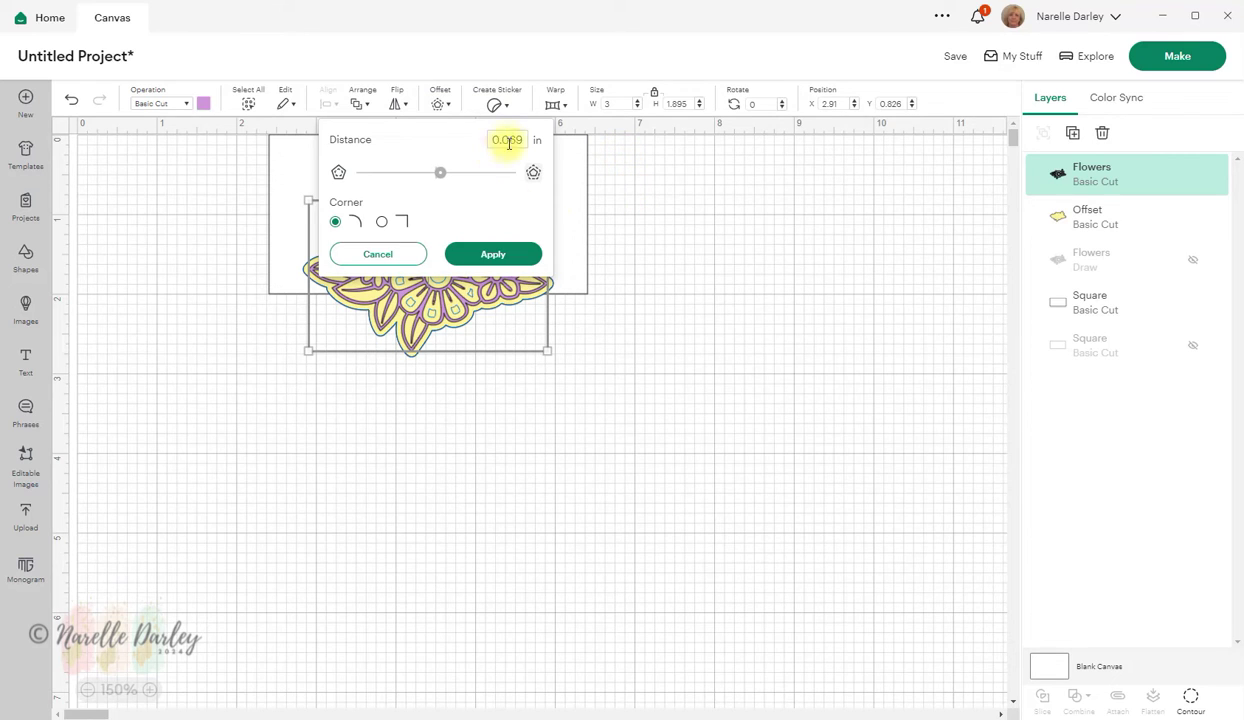
{"action": "left_click", "coordinate": [443, 181]}
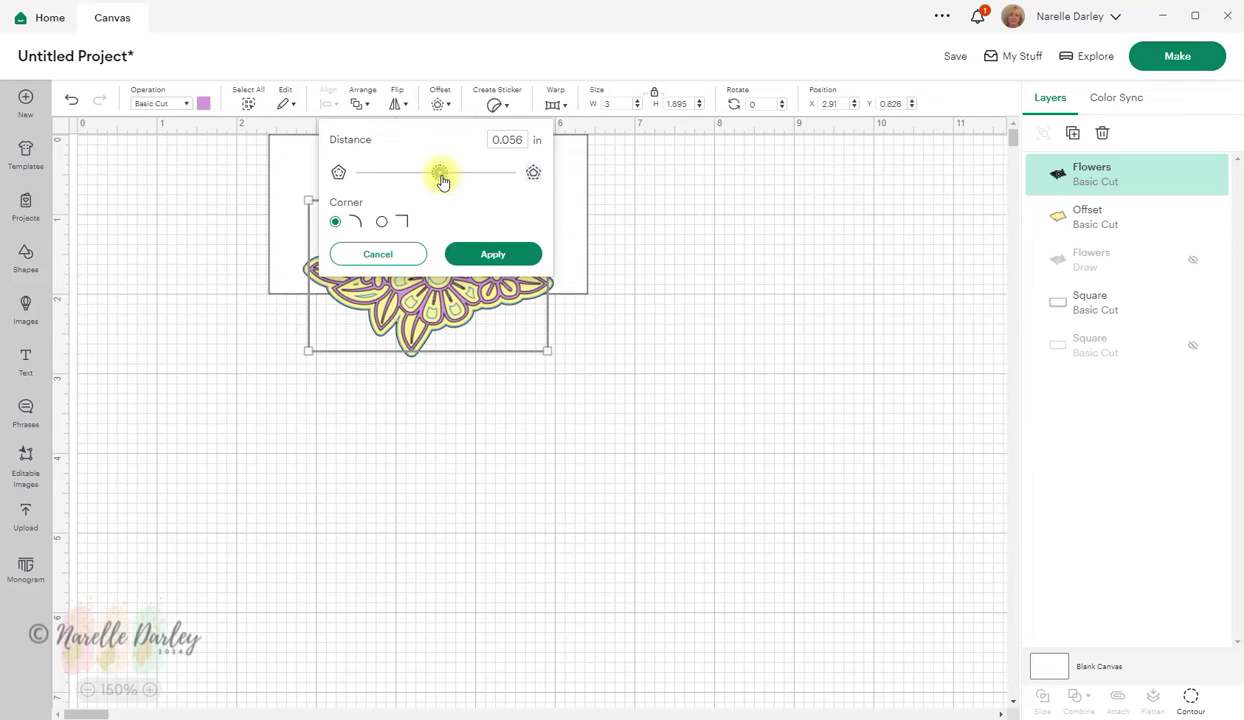
{"action": "left_click", "coordinate": [443, 181]}
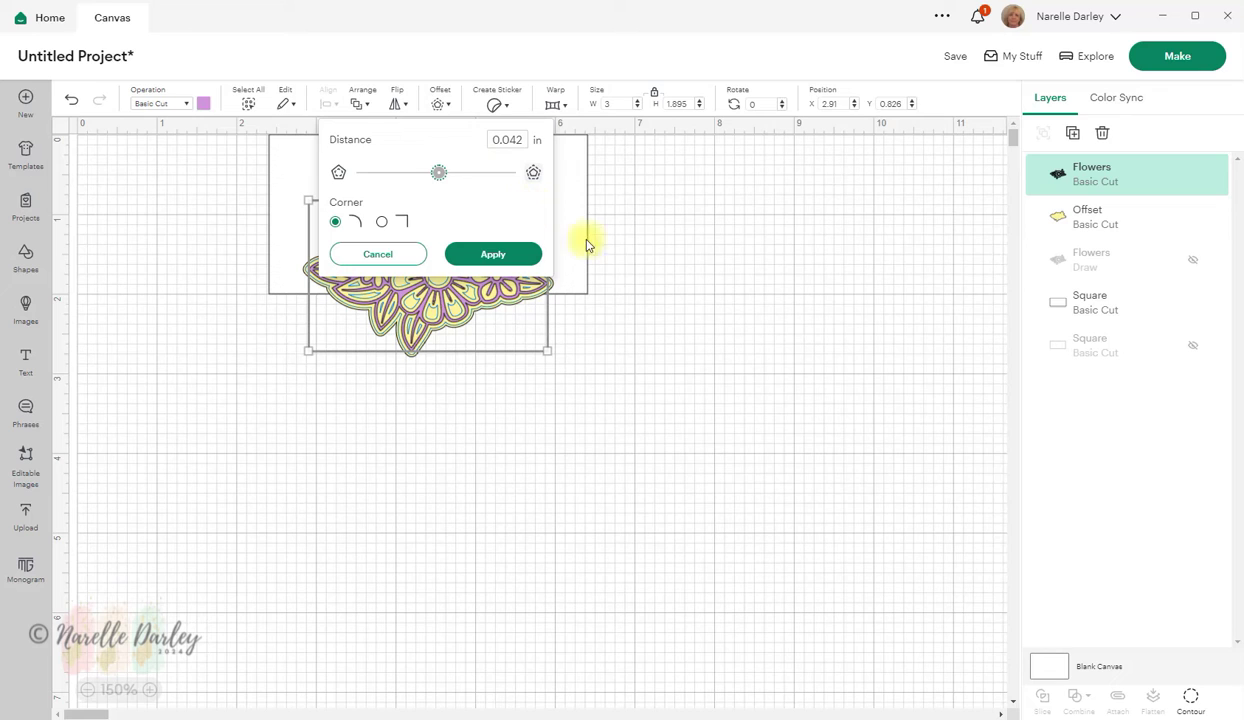
{"action": "left_click", "coordinate": [496, 258]}
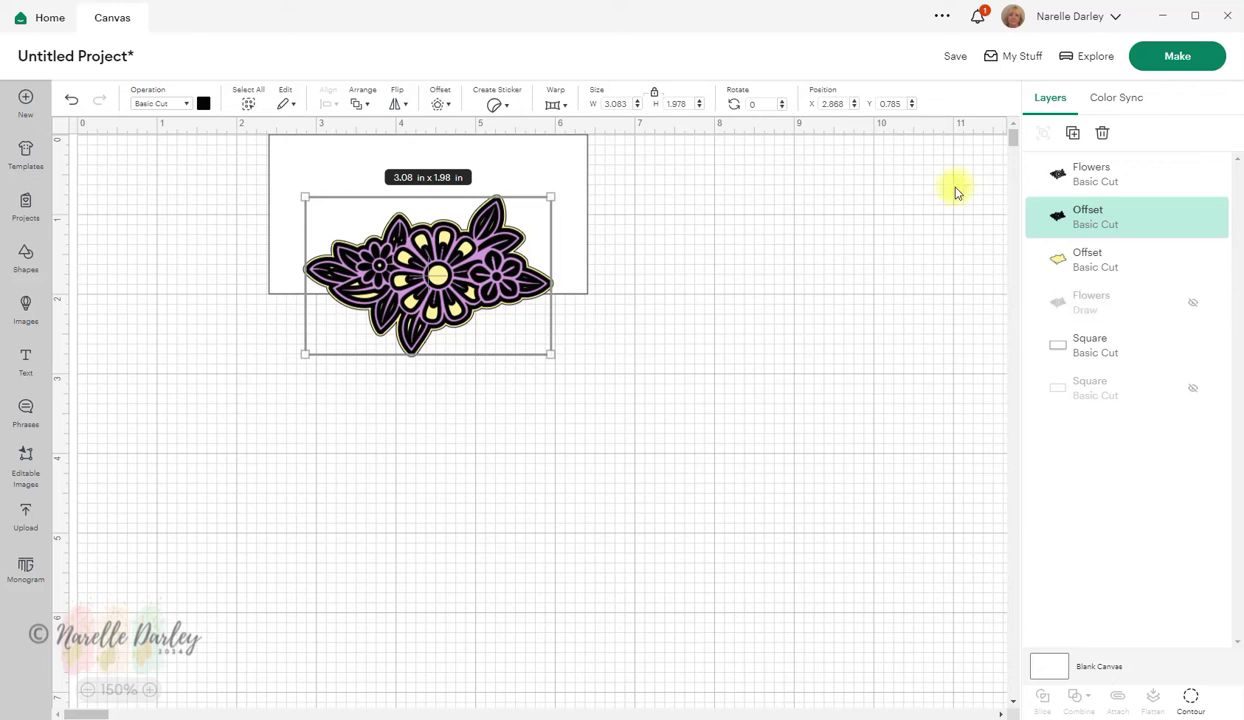
Hide the Basic Cut flower layer and hide all contours inside the black offset to make it solid.
{"action": "left_click", "coordinate": [1151, 173]}
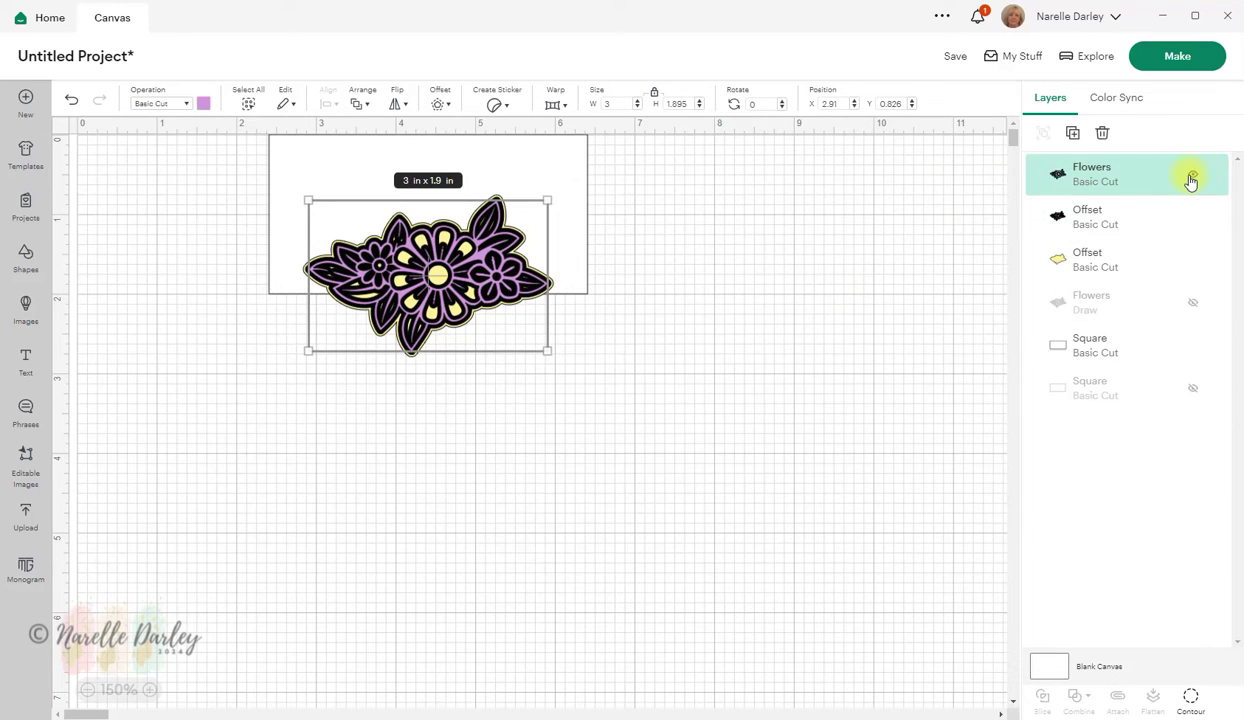
{"action": "left_click", "coordinate": [1192, 176]}
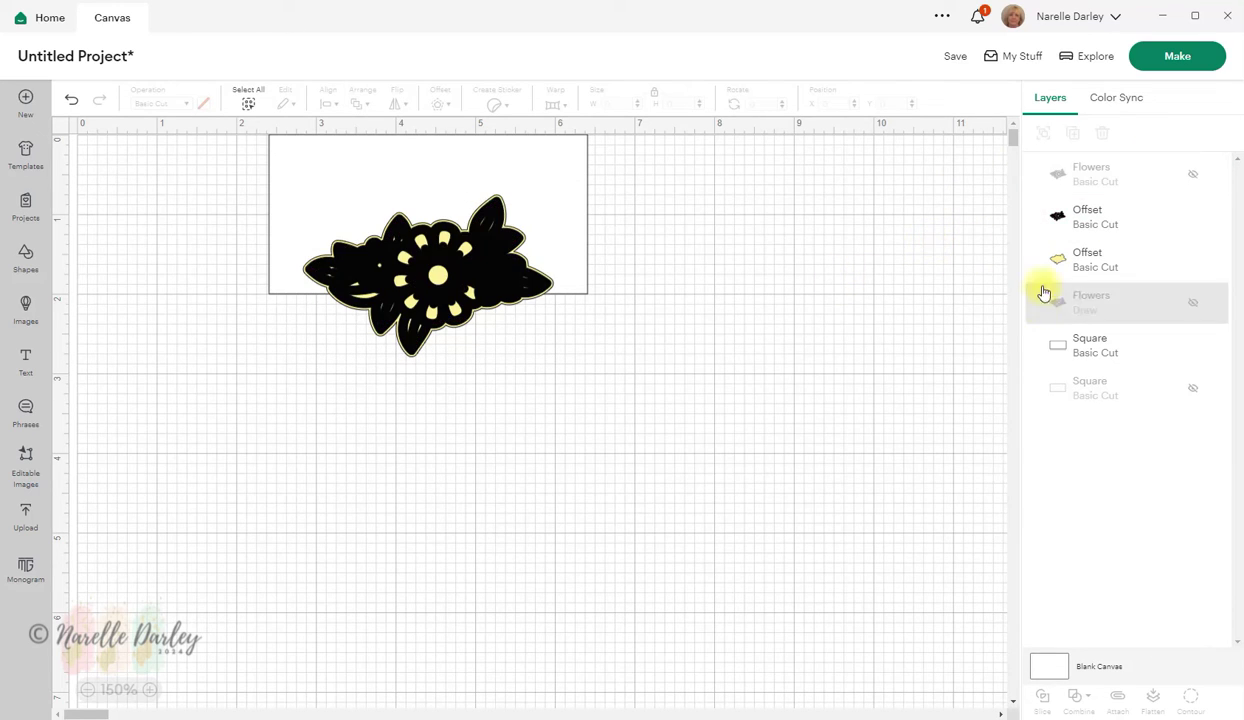
{"action": "left_click", "coordinate": [1126, 221]}
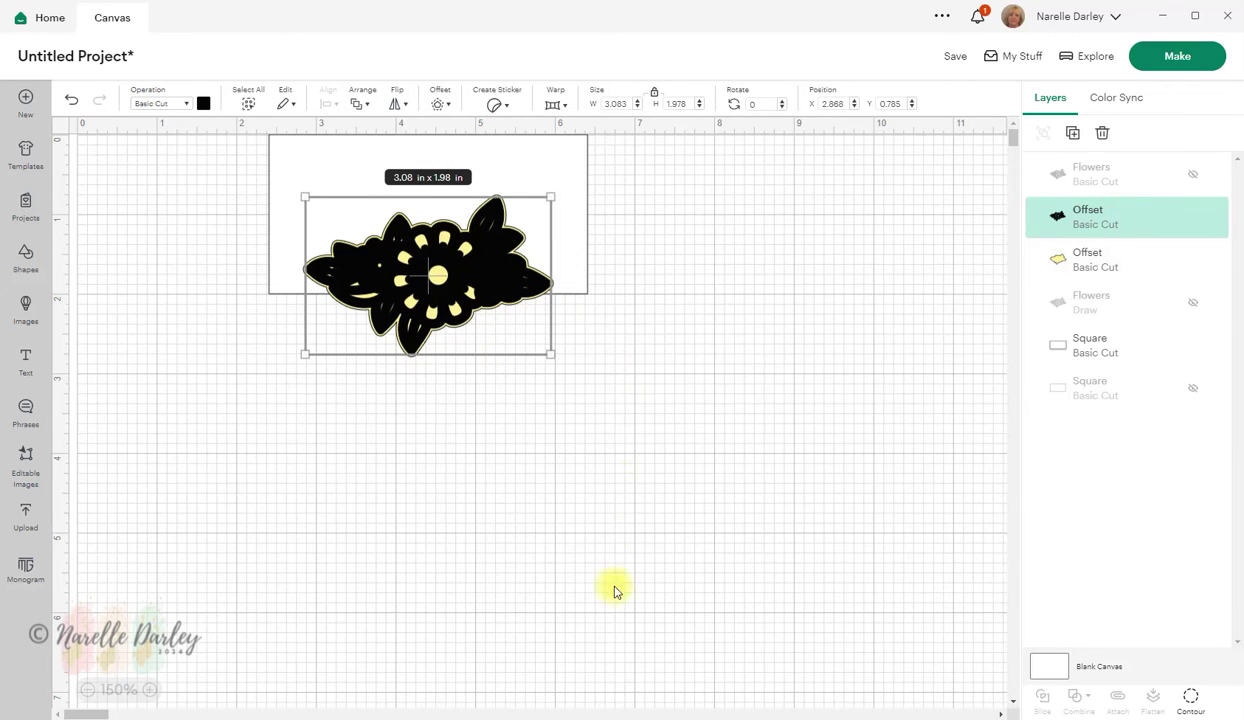
{"action": "left_click", "coordinate": [1189, 700]}
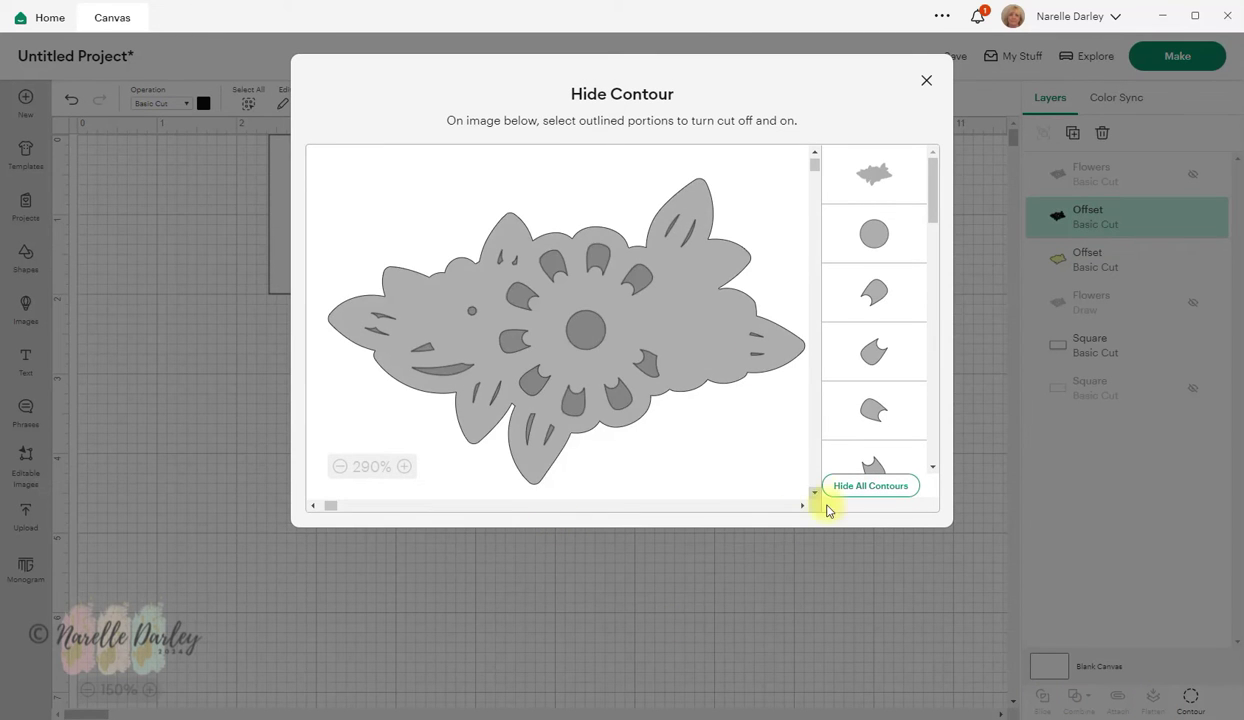
{"action": "left_click", "coordinate": [856, 484]}
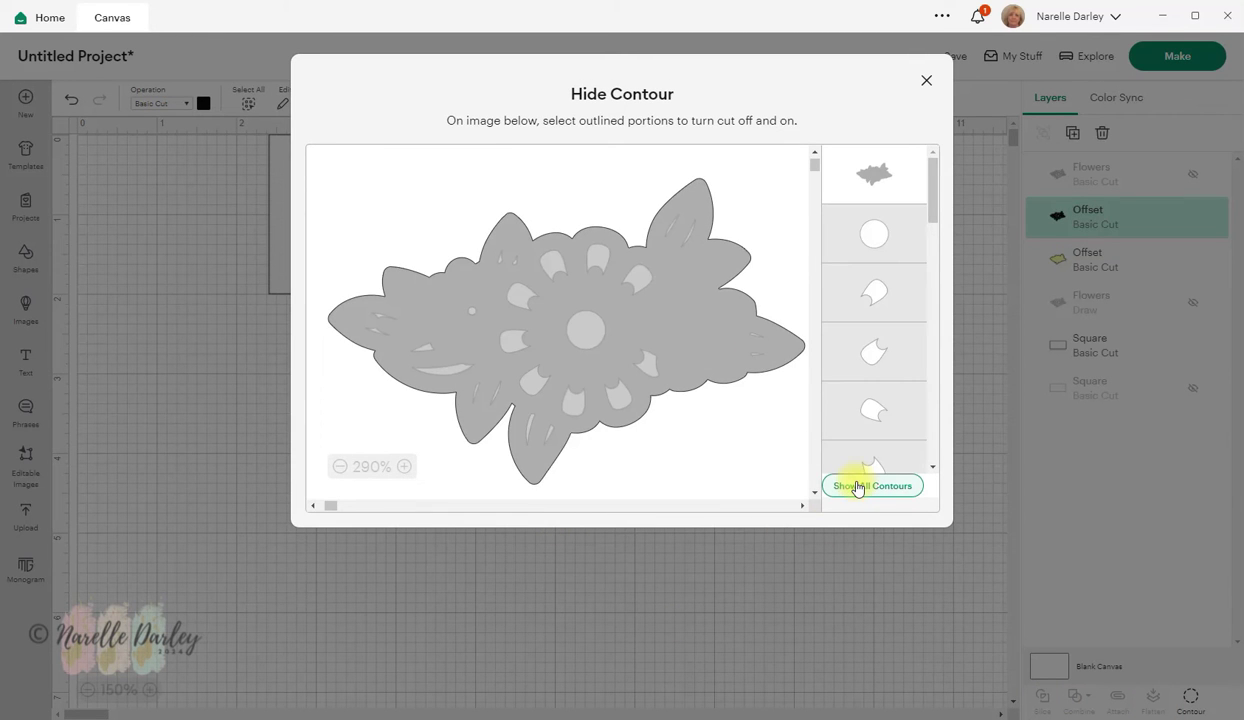
{"action": "left_click", "coordinate": [698, 606]}
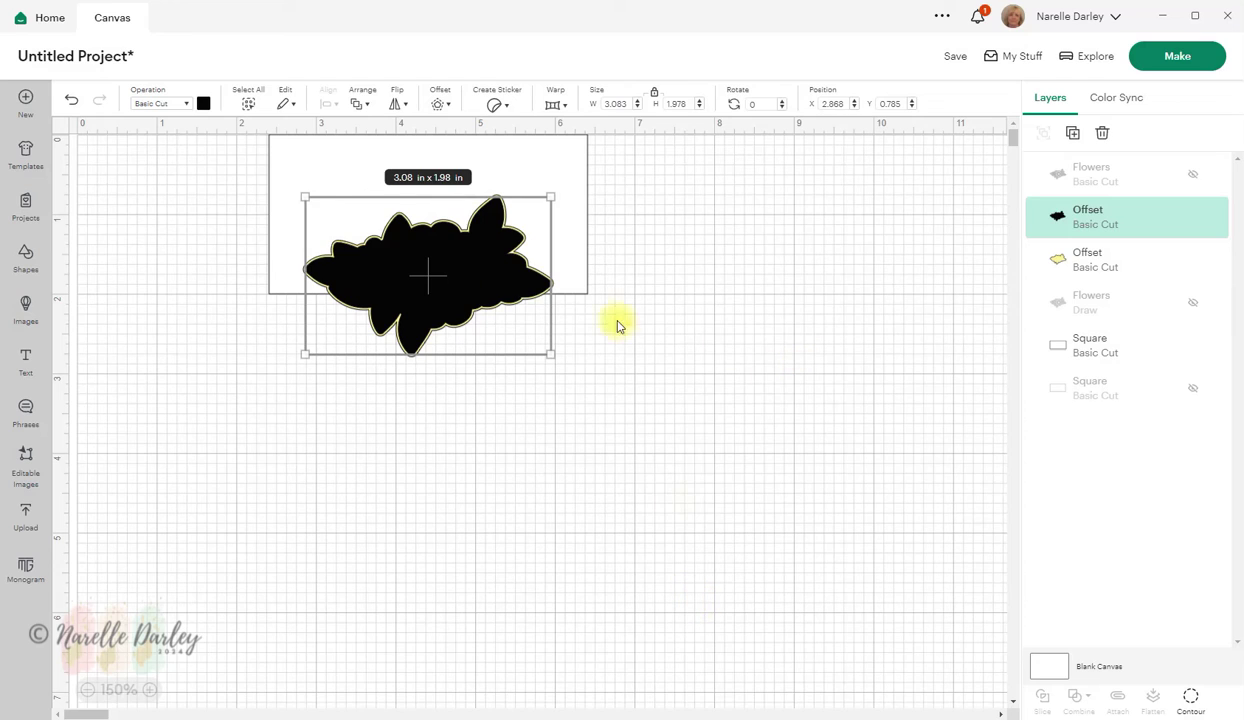
Change the smaller black offset's material color to light green.
{"action": "left_click", "coordinate": [204, 106]}
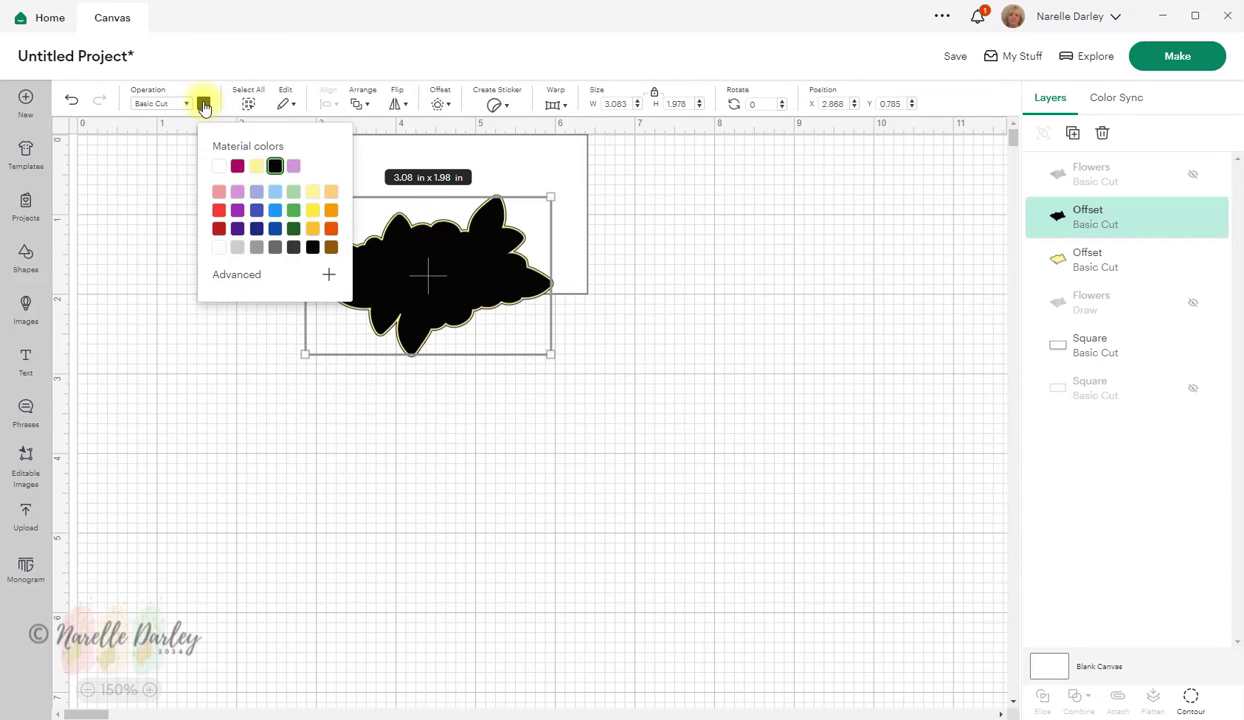
{"action": "left_click", "coordinate": [295, 194]}
{"action": "left_click", "coordinate": [805, 399]}
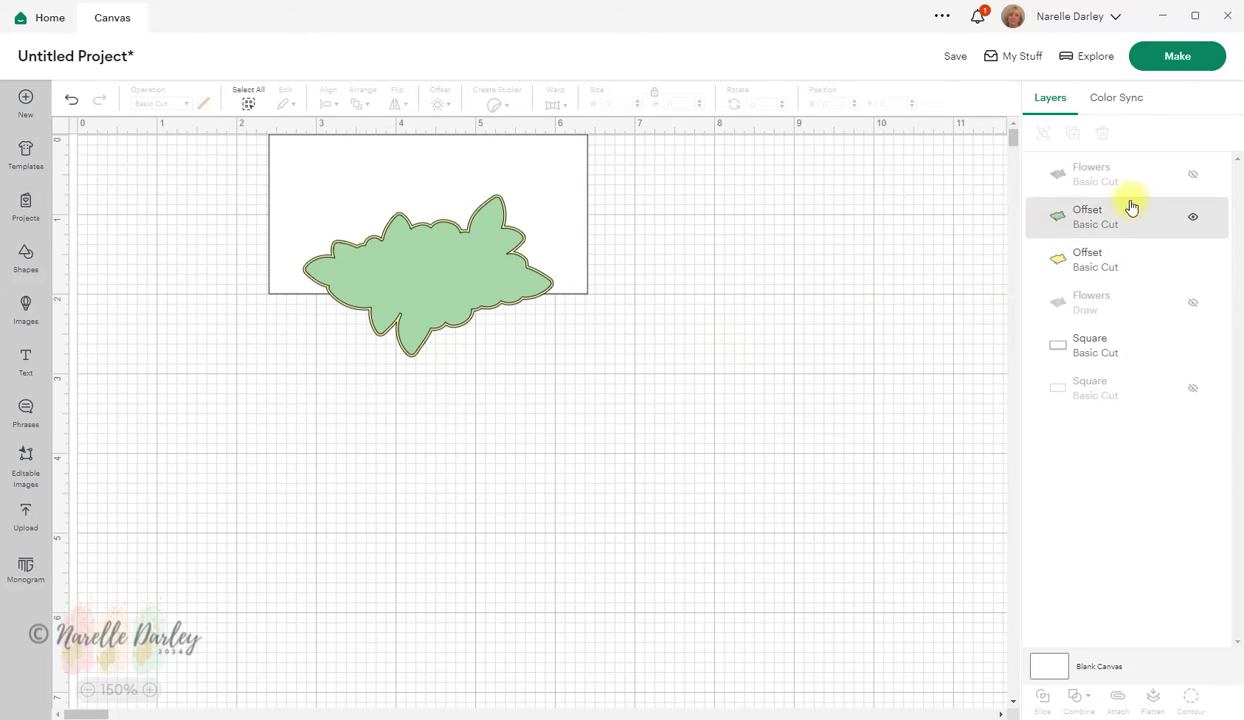
Slice the yellow offset with the smaller green offset.
{"action": "left_click", "coordinate": [1099, 261]}
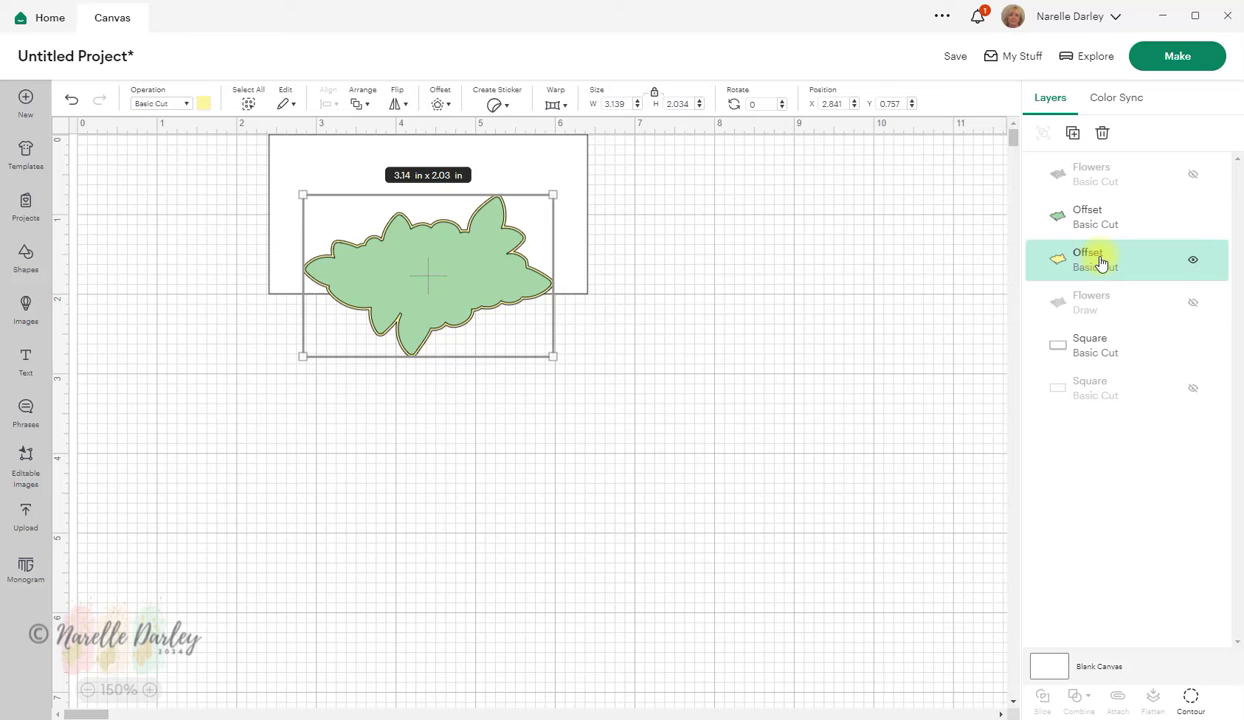
{"action": "left_click", "coordinate": [722, 293]}
{"action": "left_click", "coordinate": [1115, 221]}
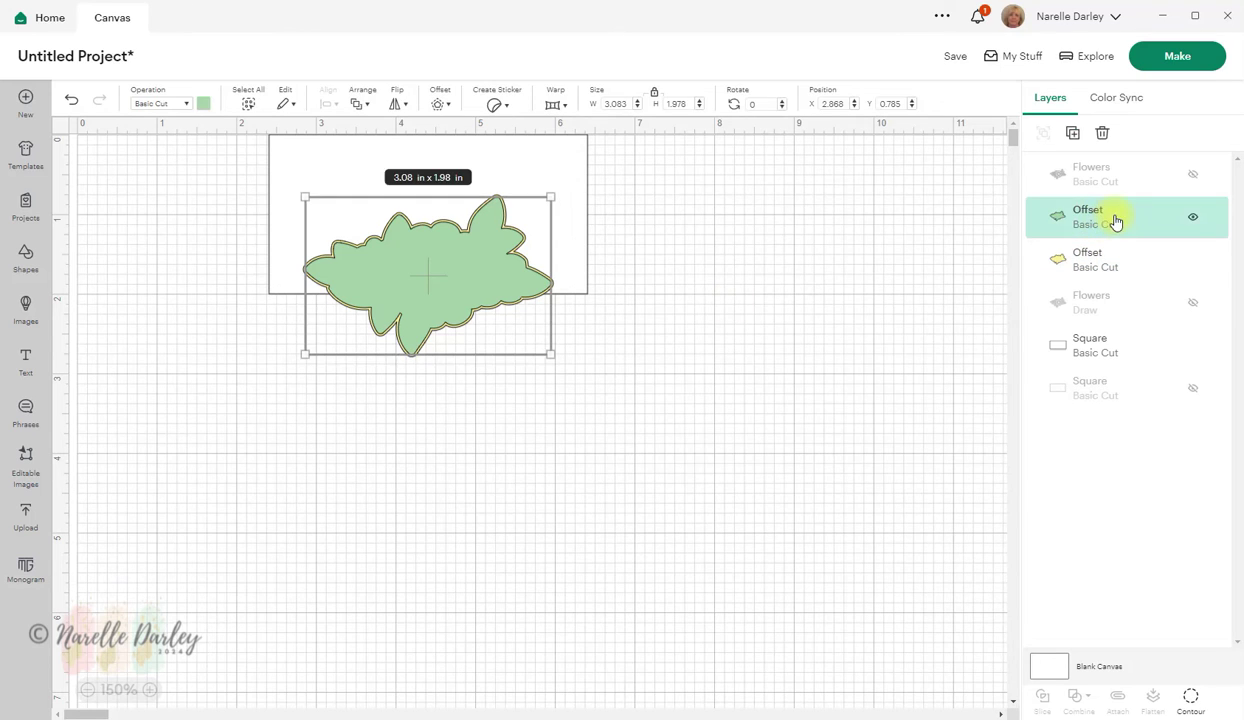
{"action": "left_click", "coordinate": [1119, 267], "text": "shift"}
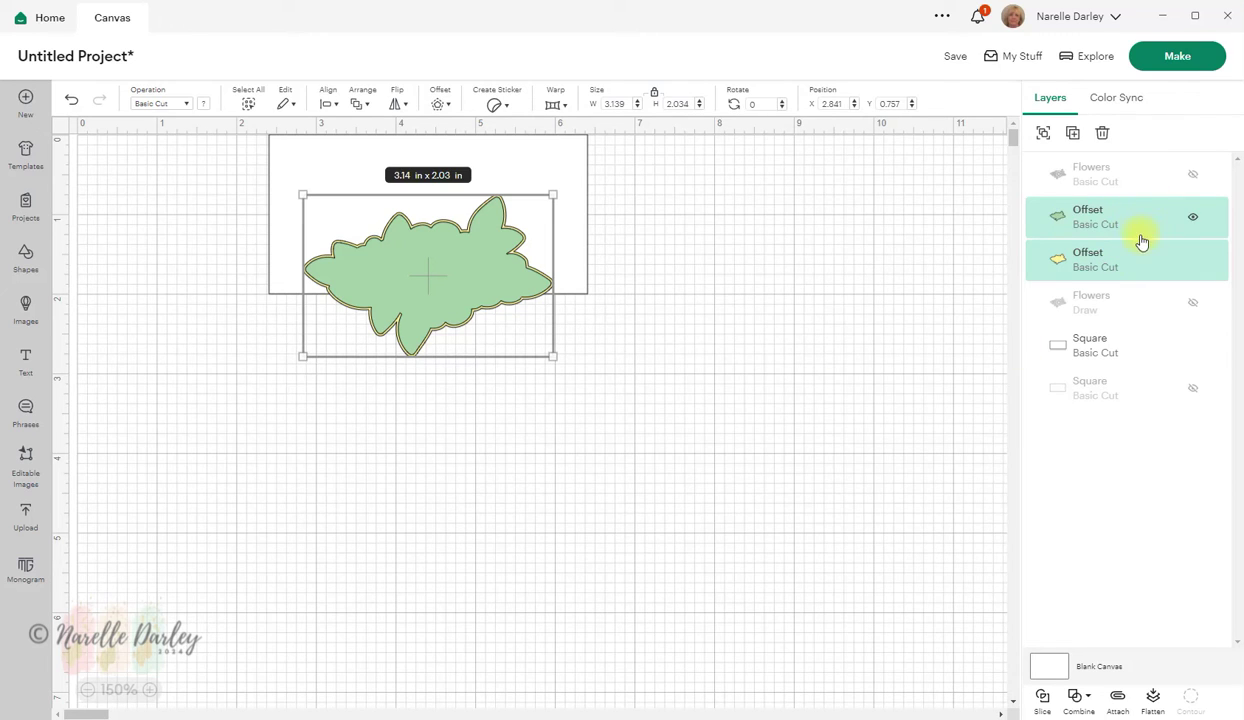
{"action": "left_click", "coordinate": [1042, 698]}
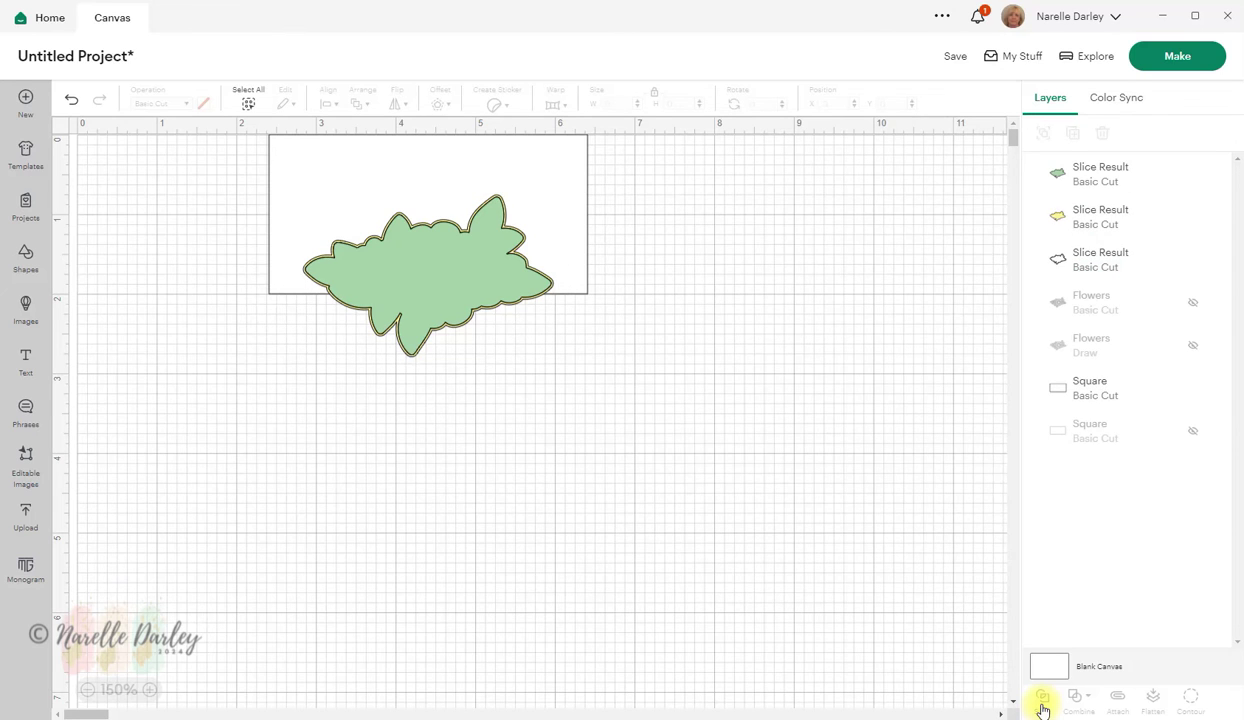
Hide the solid green and solid yellow slice results, keeping only the thin outline piece shown.
{"action": "left_click", "coordinate": [1104, 261]}
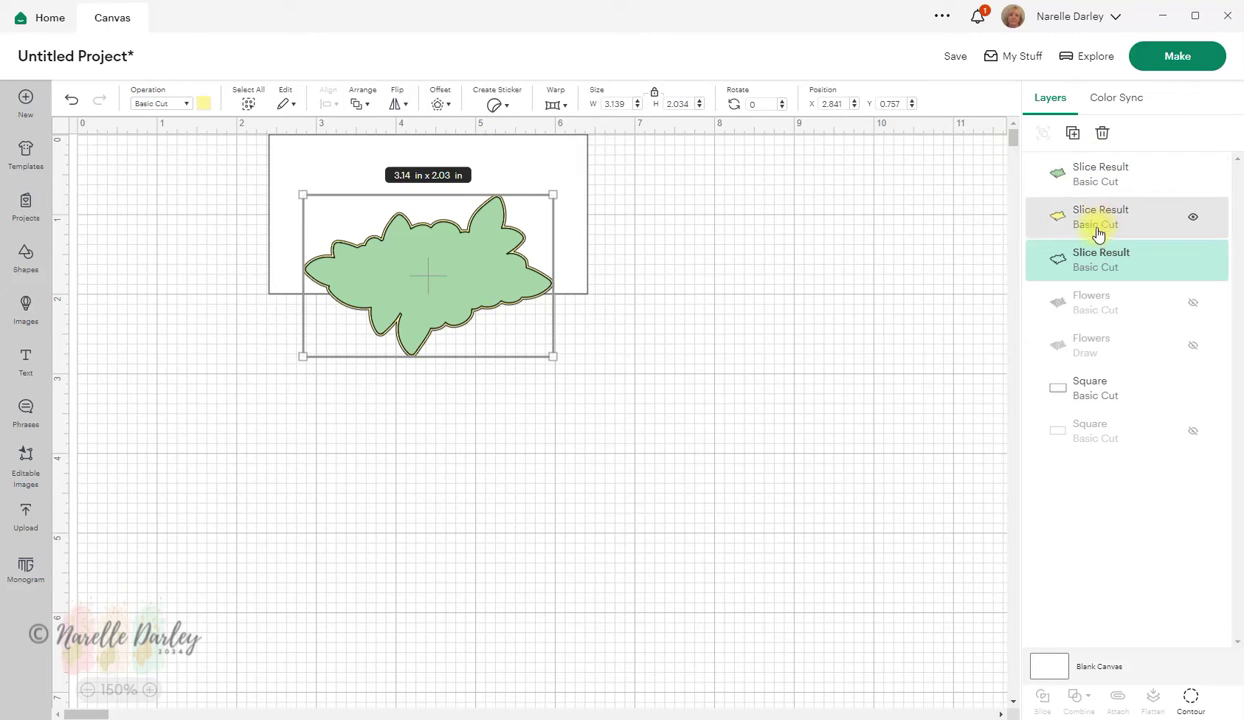
{"action": "left_click", "coordinate": [1193, 177]}
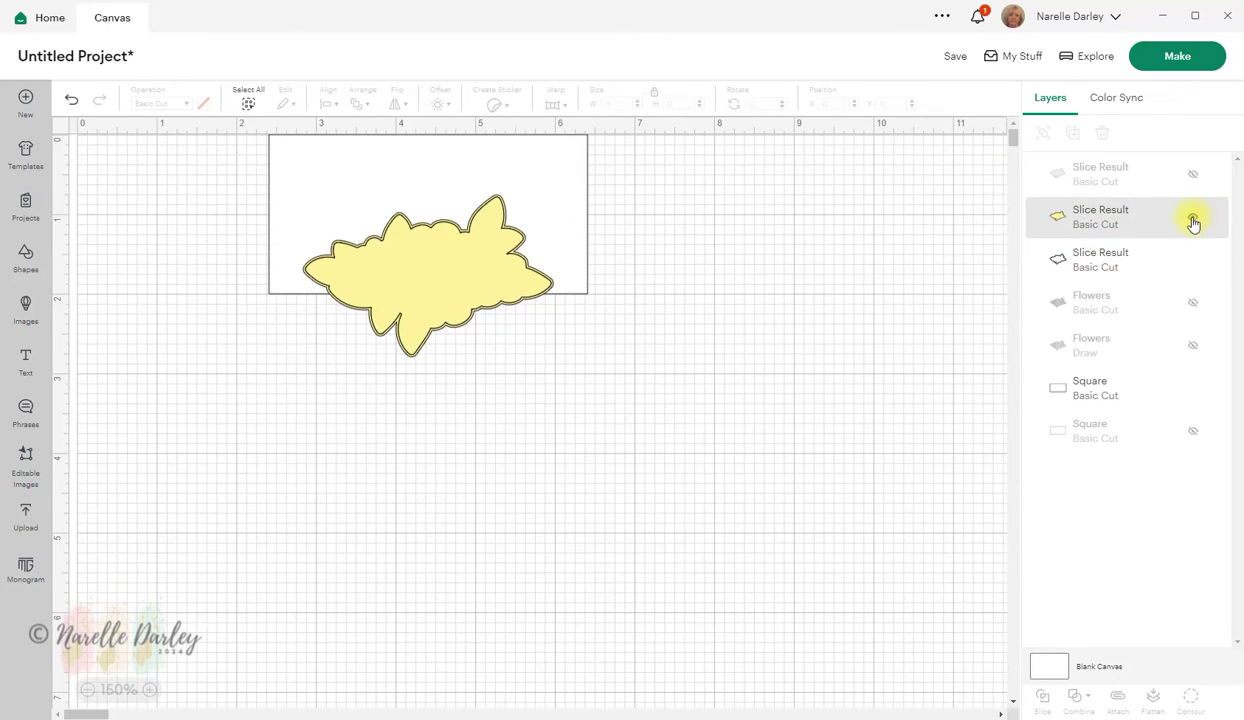
{"action": "left_click", "coordinate": [1193, 220]}
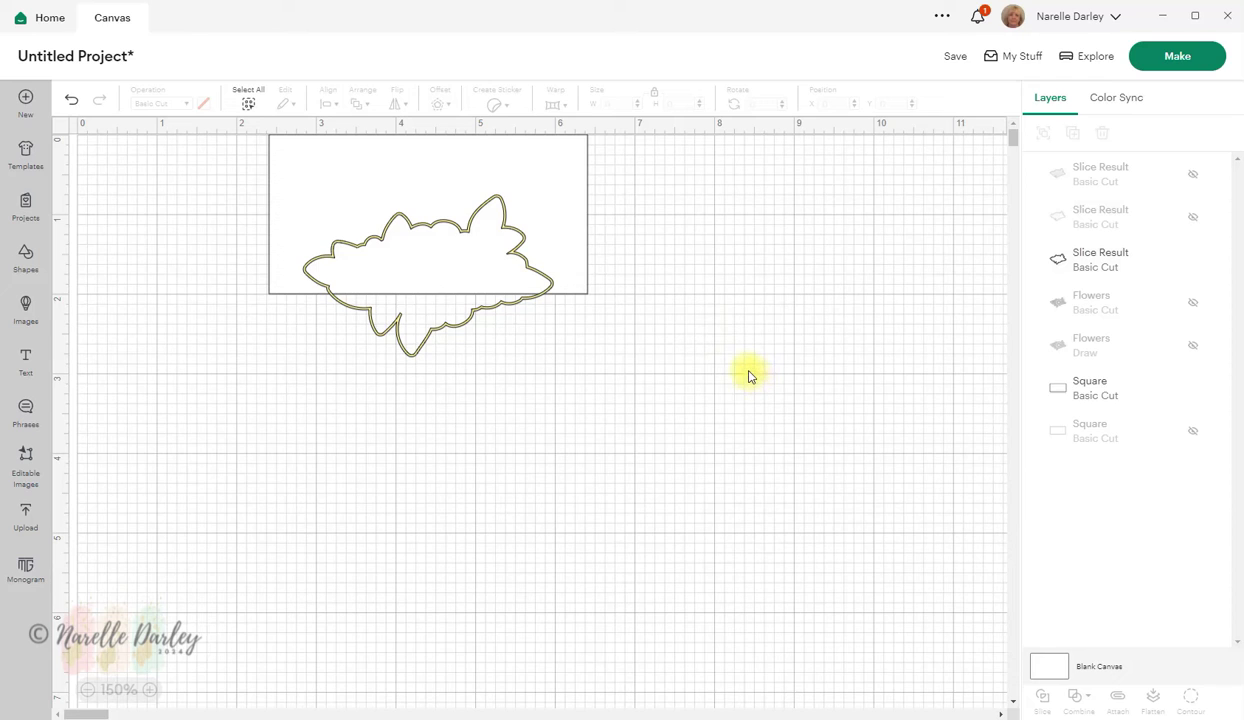
Slice the visible card rectangle with the thin flower outline.
{"action": "left_click", "coordinate": [1125, 265]}
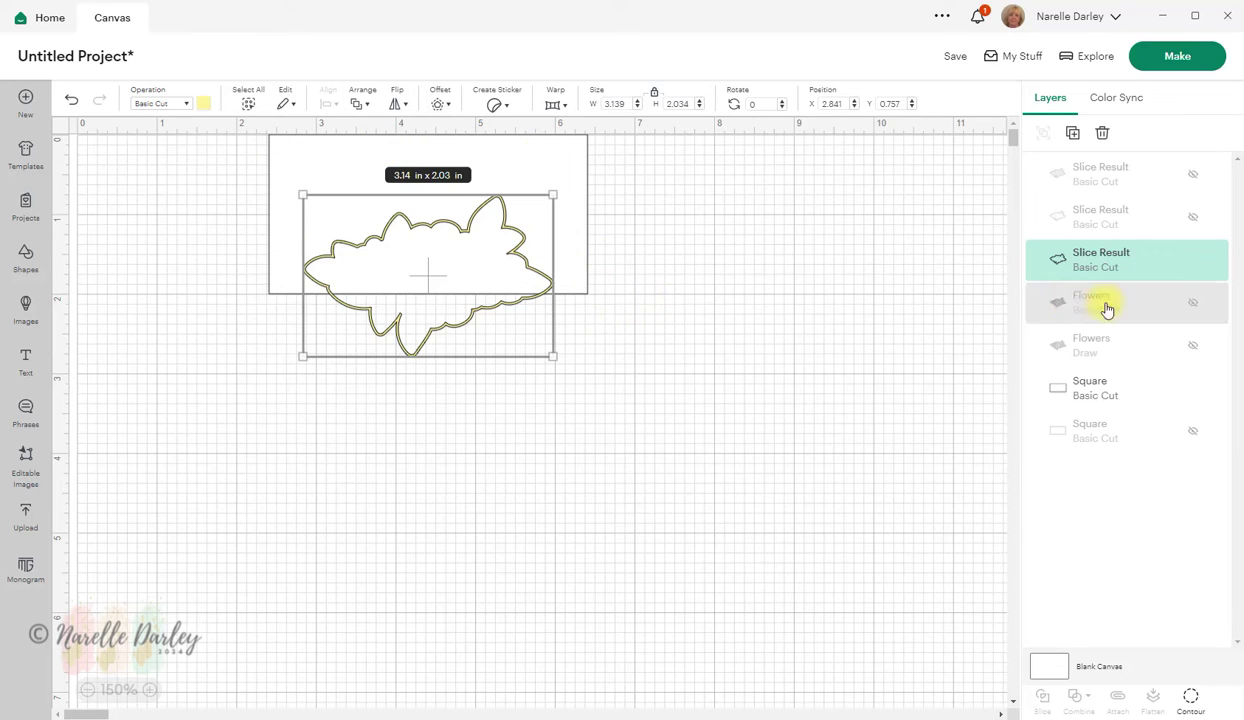
{"action": "left_click", "coordinate": [1101, 389]}
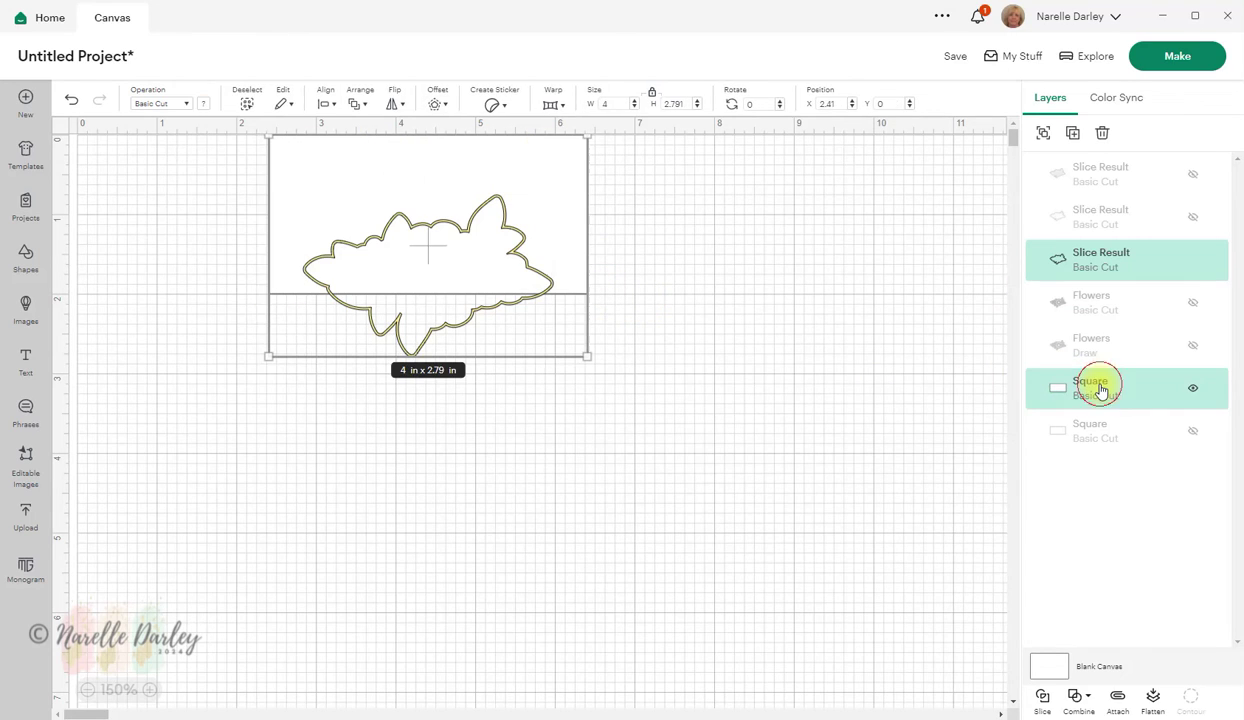
{"action": "left_click", "coordinate": [1042, 699]}
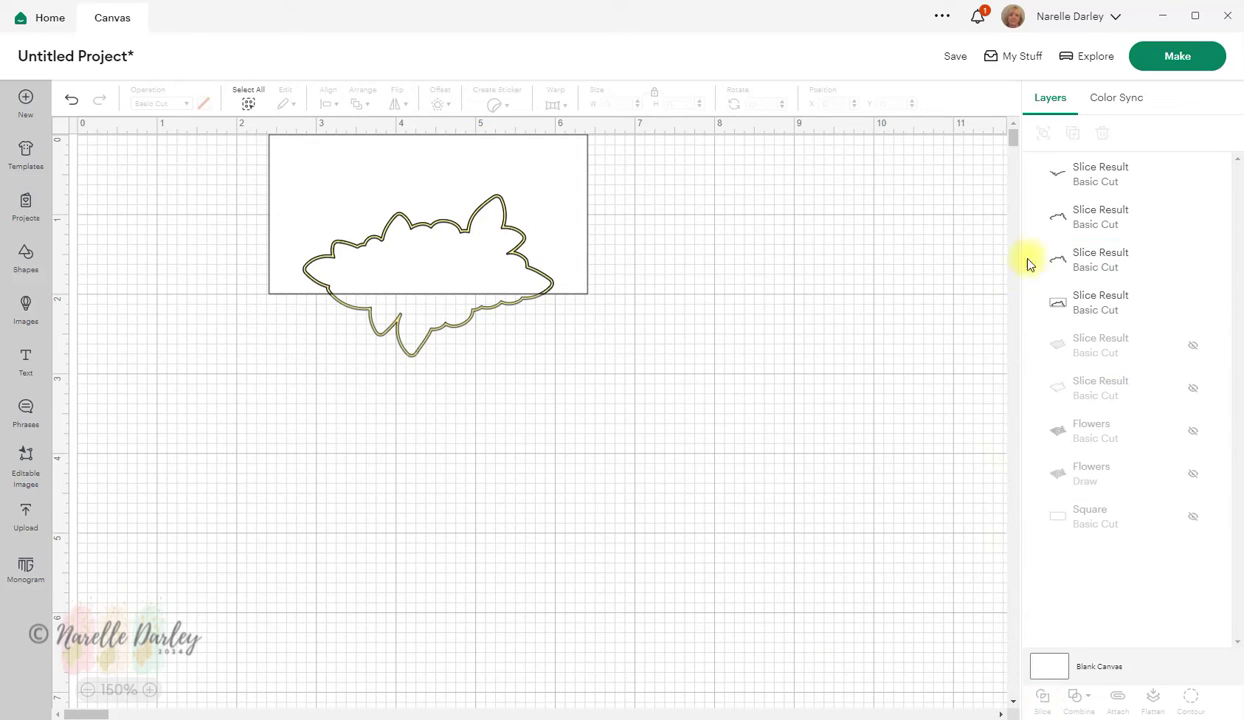
Check each new slice result and hide the three outline pieces, leaving the cut card rectangle shown and selected.
{"action": "left_click", "coordinate": [1087, 172]}
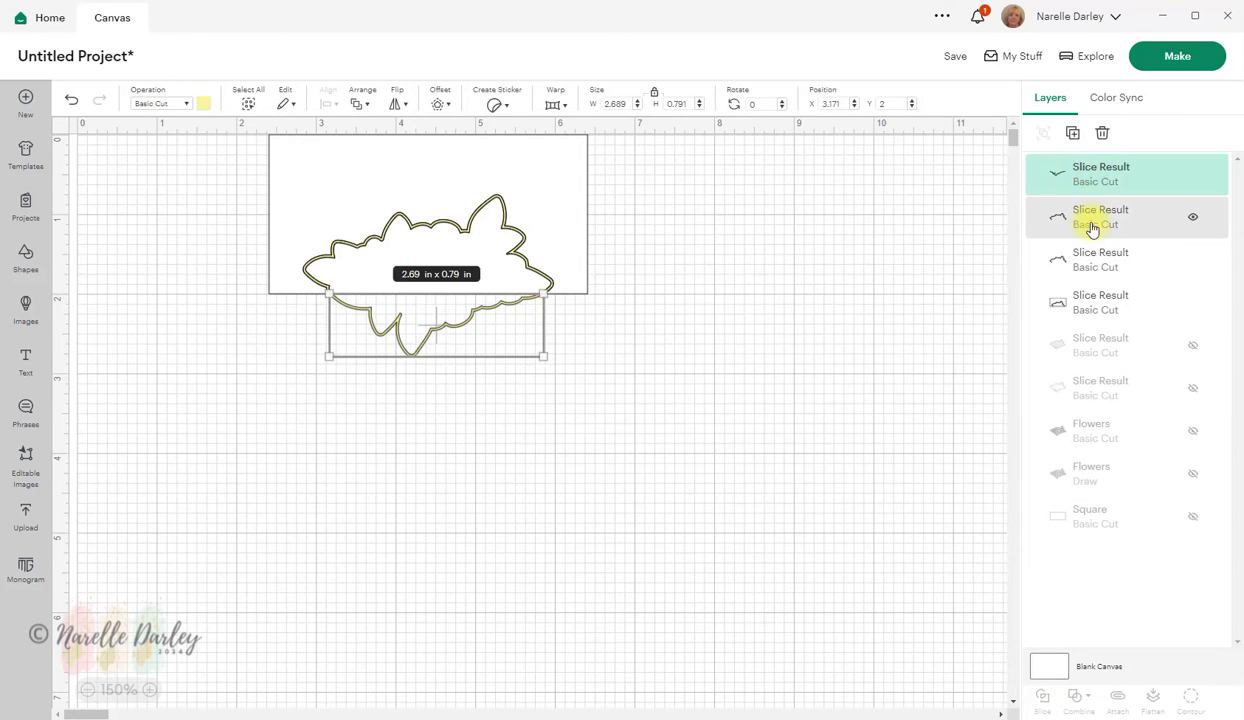
{"action": "left_click", "coordinate": [1084, 215]}
{"action": "left_click", "coordinate": [1084, 257]}
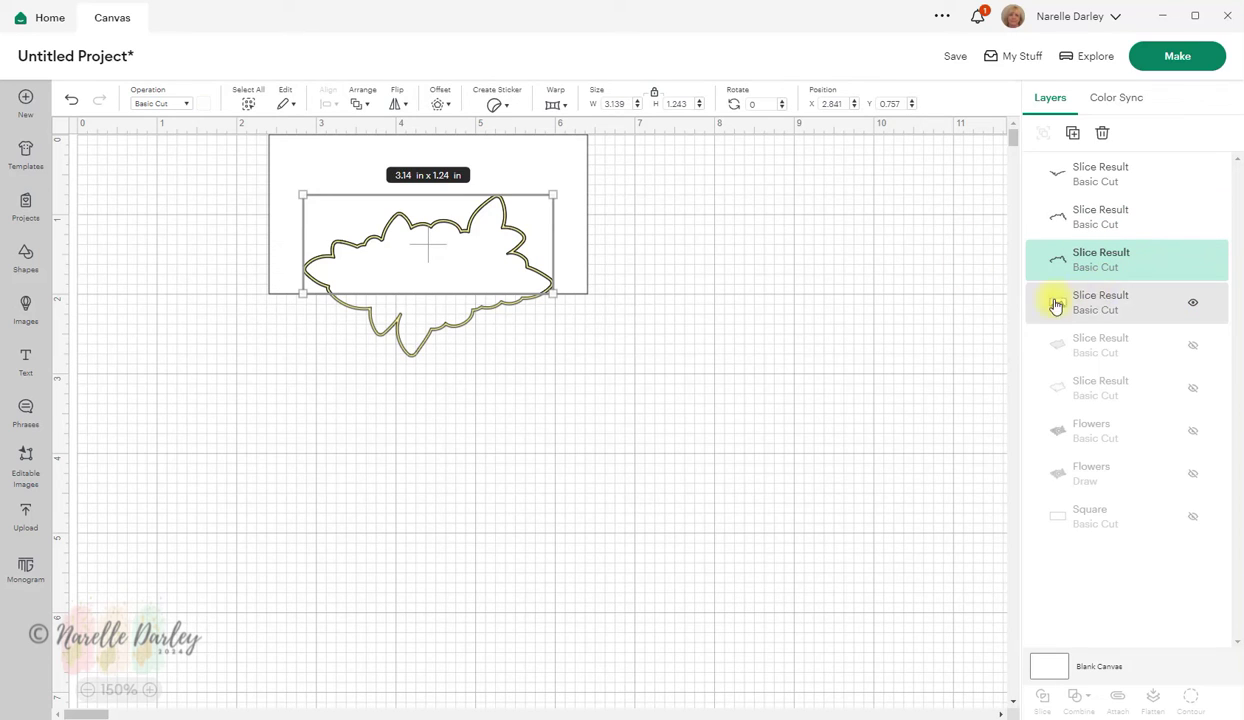
{"action": "left_click", "coordinate": [1131, 300]}
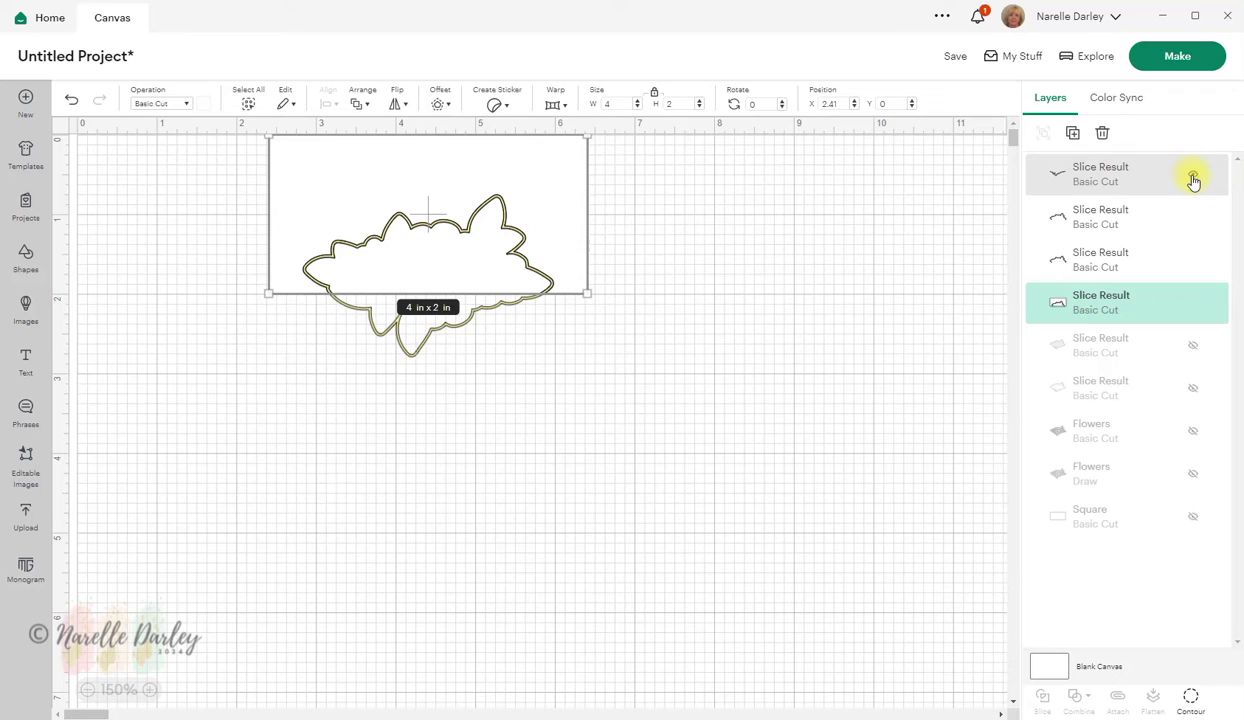
{"action": "left_click", "coordinate": [1193, 177]}
{"action": "left_click", "coordinate": [1193, 219]}
{"action": "left_click", "coordinate": [1193, 262]}
{"action": "left_click", "coordinate": [1098, 309]}
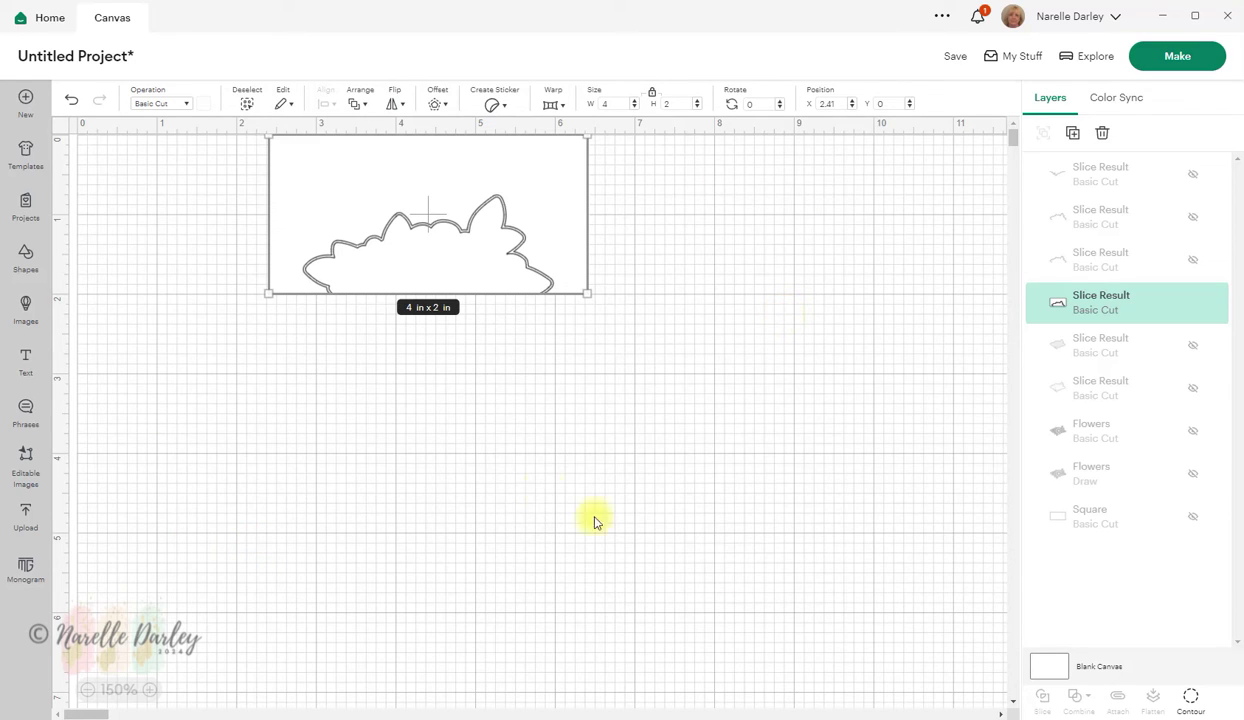
Change the blank canvas color to a light orange, #ffe4bc, so the cut outline stands out from the white card.
{"action": "left_click", "coordinate": [1053, 671]}
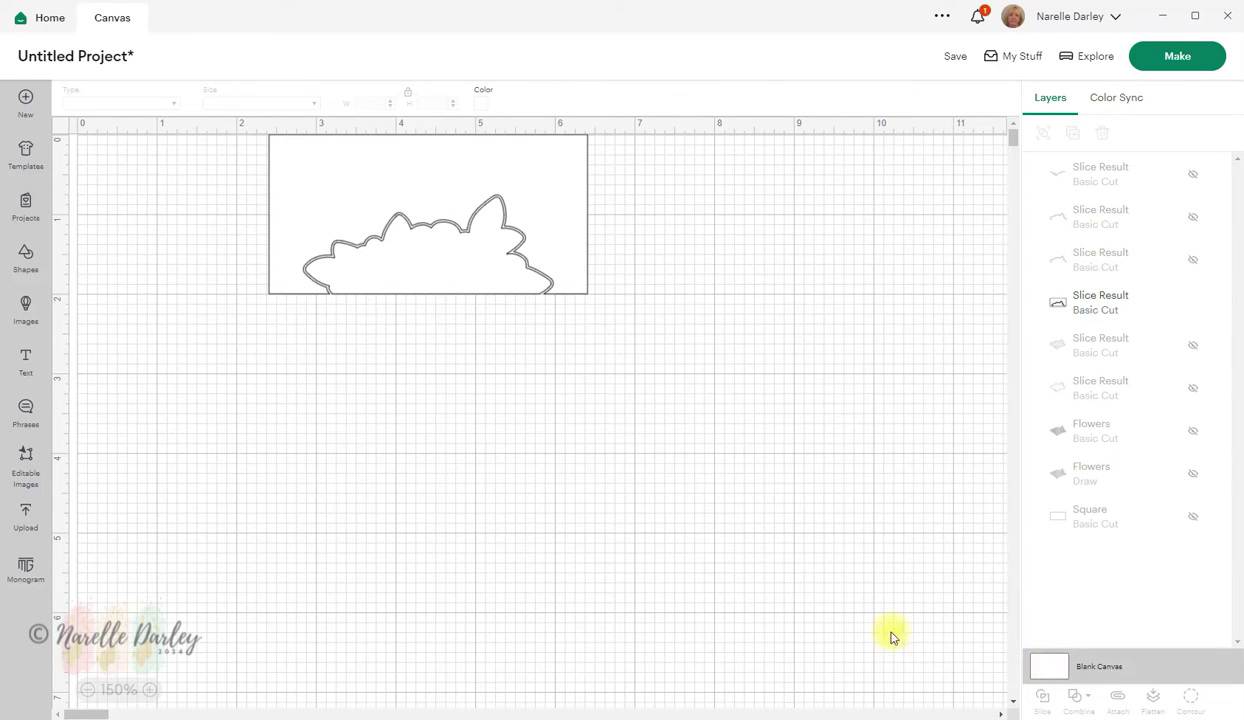
{"action": "left_click", "coordinate": [483, 107]}
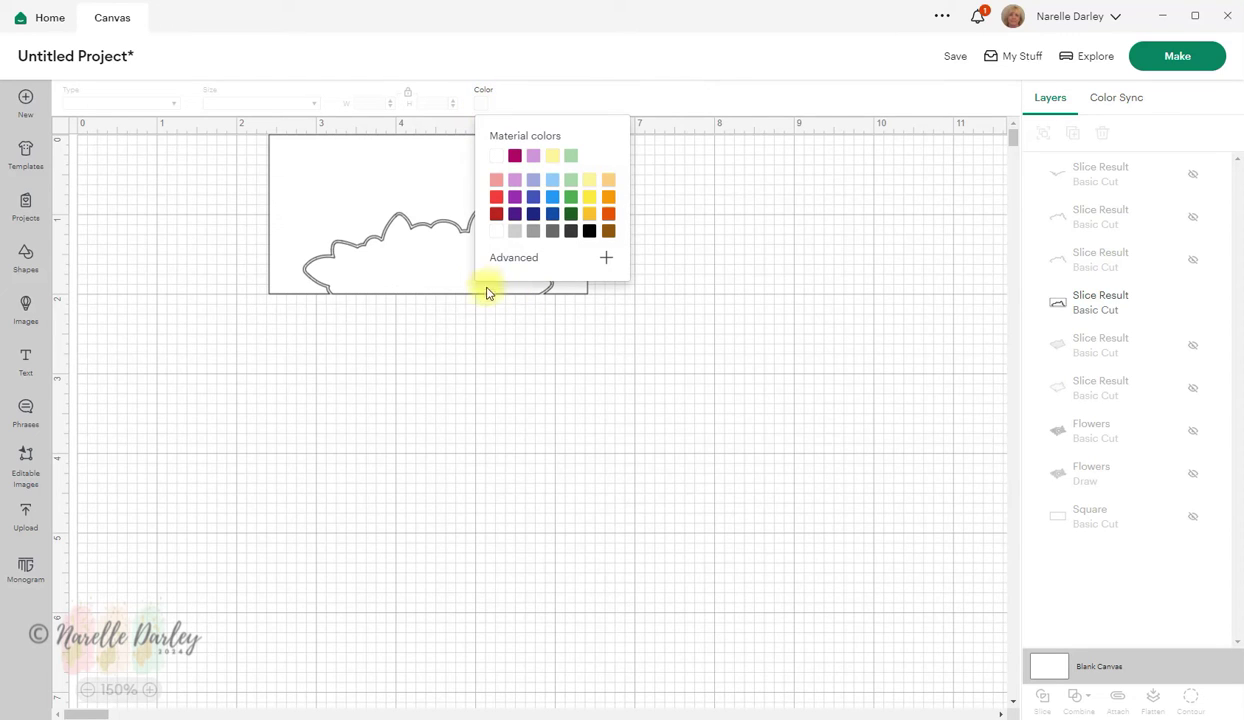
{"action": "left_click", "coordinate": [609, 184]}
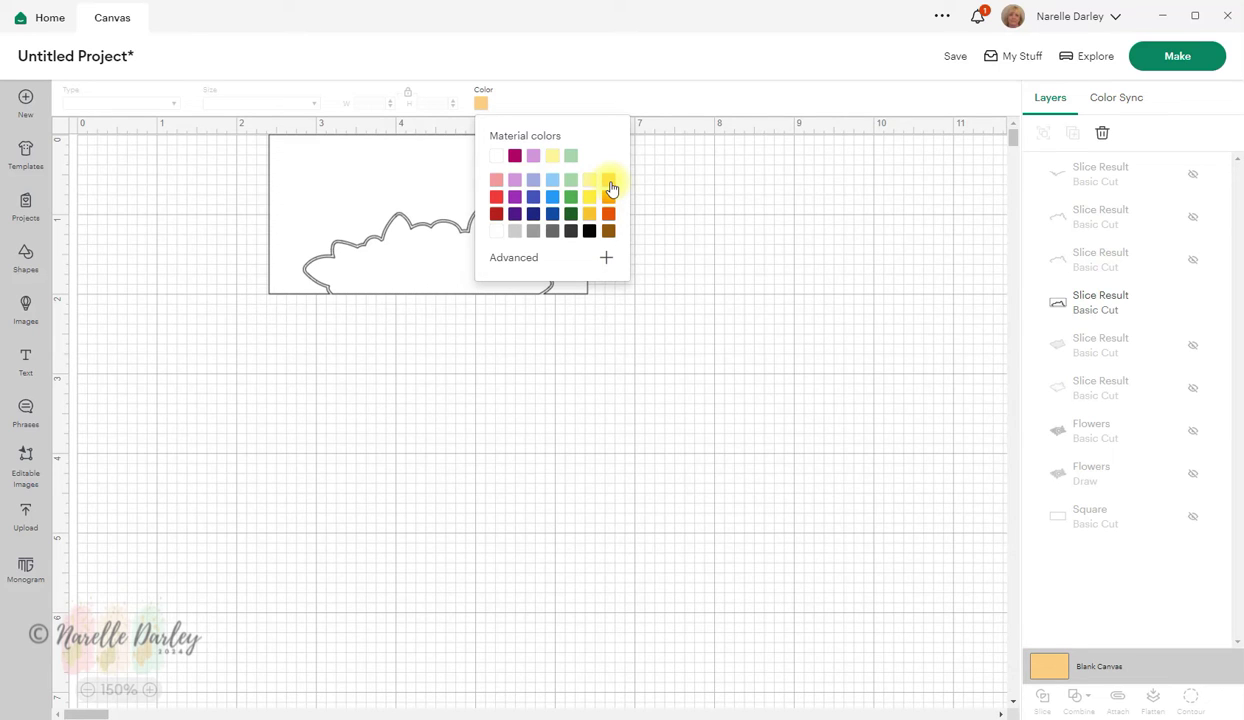
{"action": "left_click", "coordinate": [611, 186]}
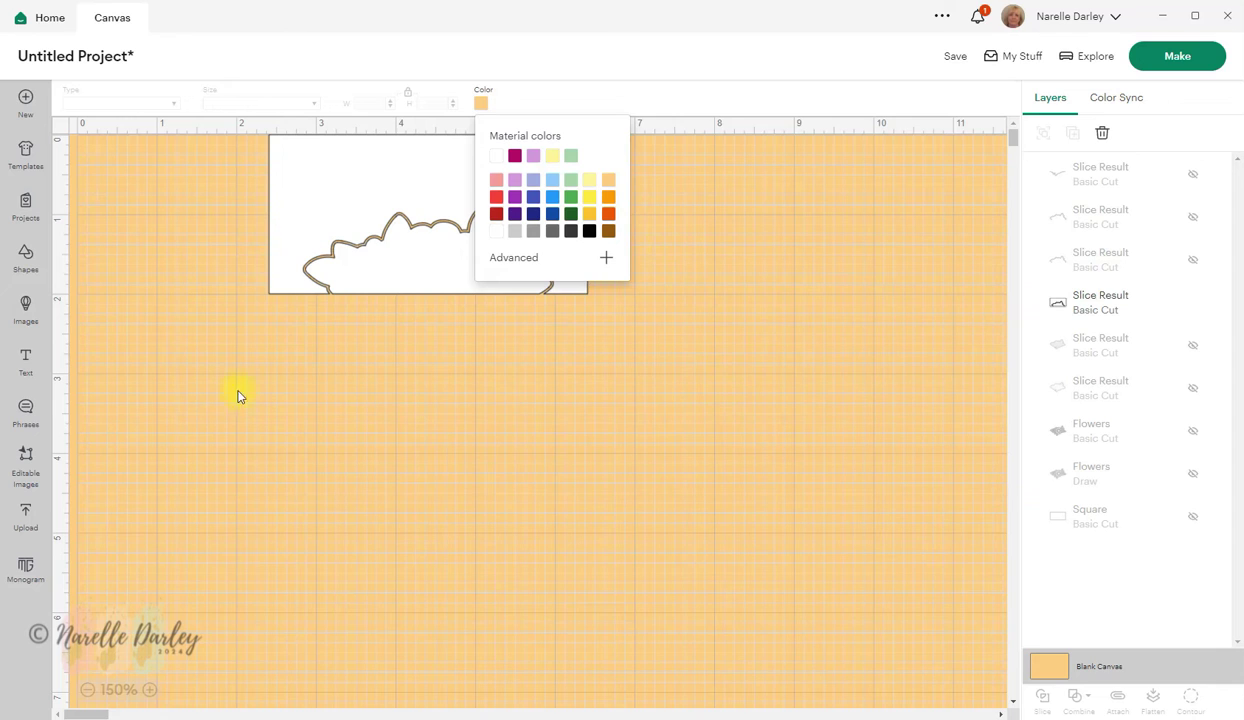
{"action": "left_click", "coordinate": [512, 258]}
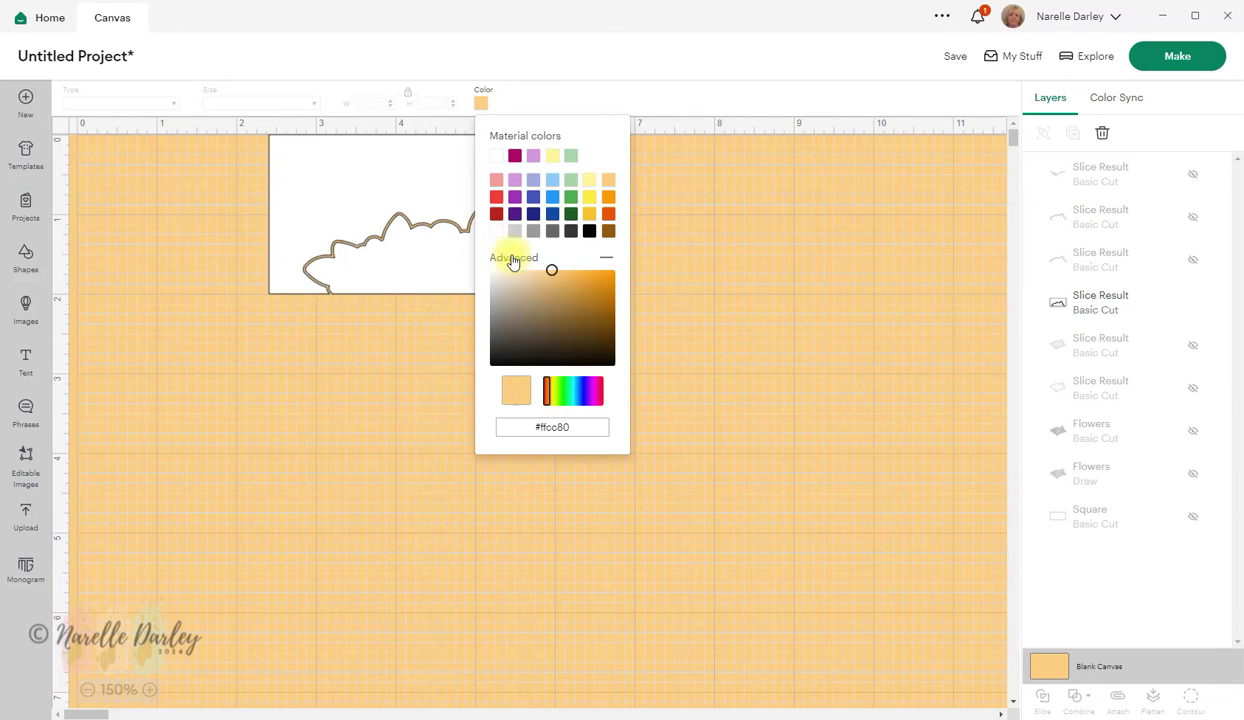
{"action": "left_click", "coordinate": [540, 260]}
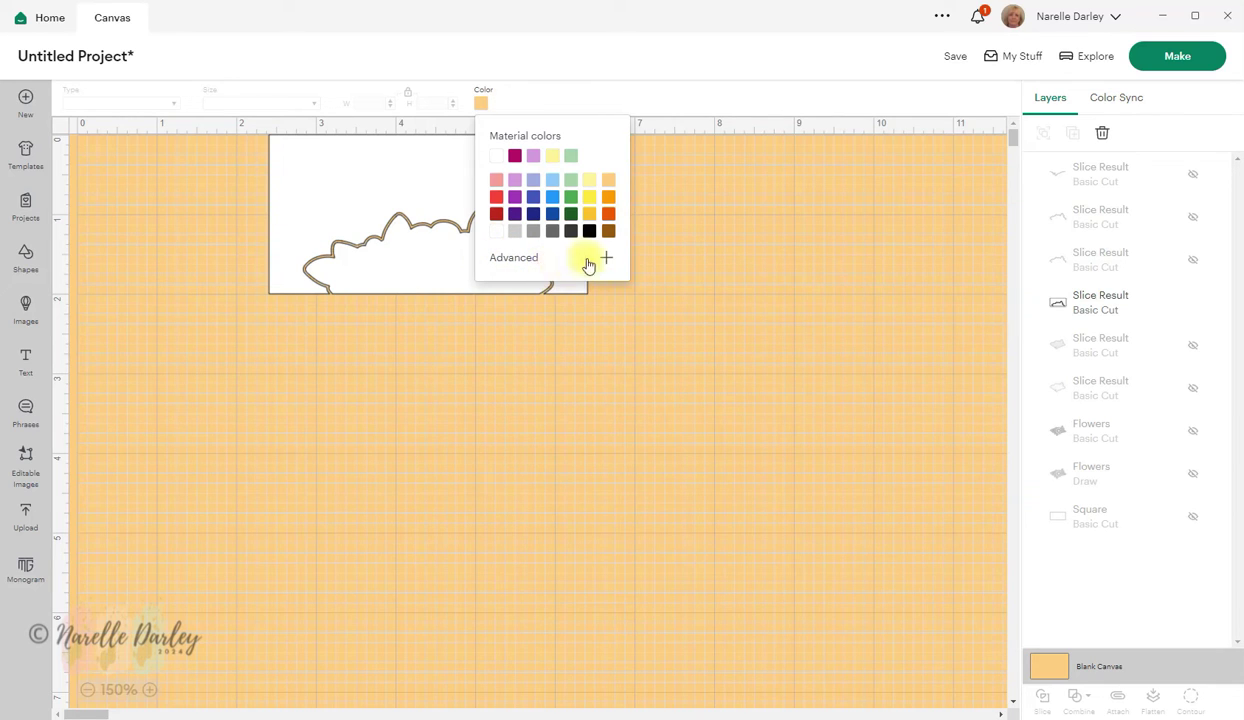
{"action": "left_click", "coordinate": [524, 262]}
{"action": "mouse_move", "coordinate": [550, 268]}
{"action": "left_mouse_down"}
{"action": "mouse_move", "coordinate": [508, 275]}
{"action": "mouse_move", "coordinate": [522, 271]}
{"action": "left_mouse_up"}
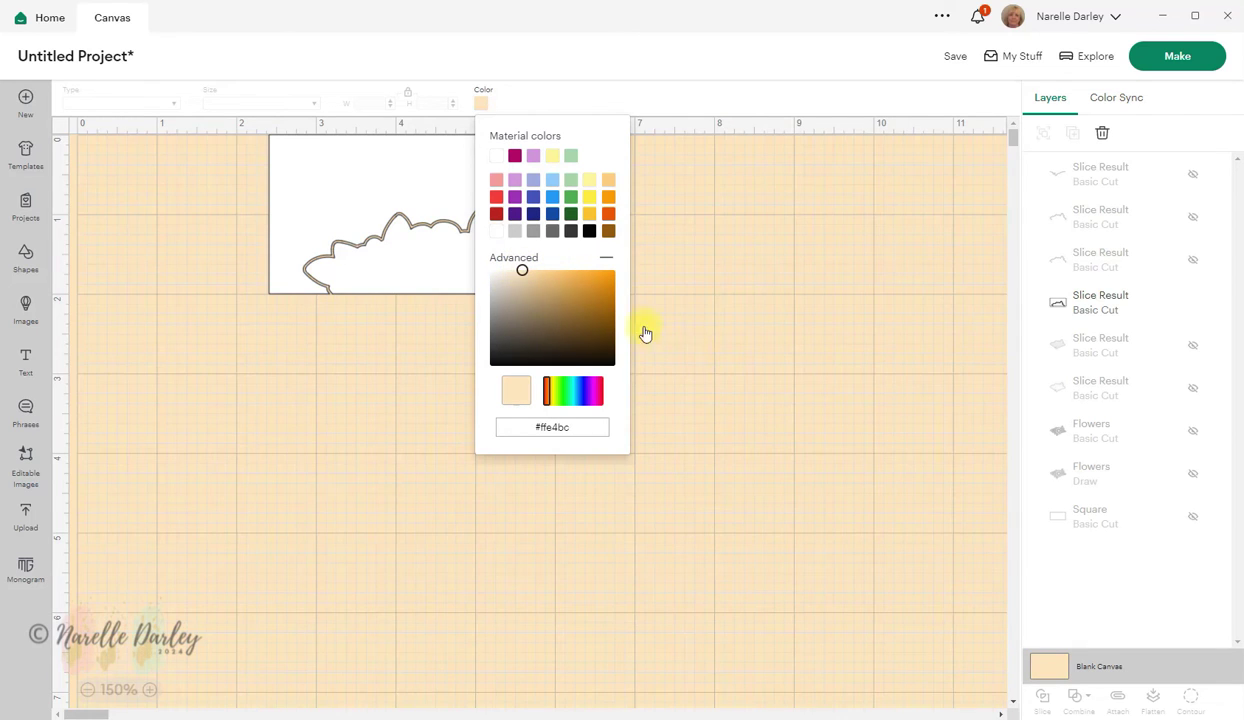
{"action": "left_click", "coordinate": [698, 357]}
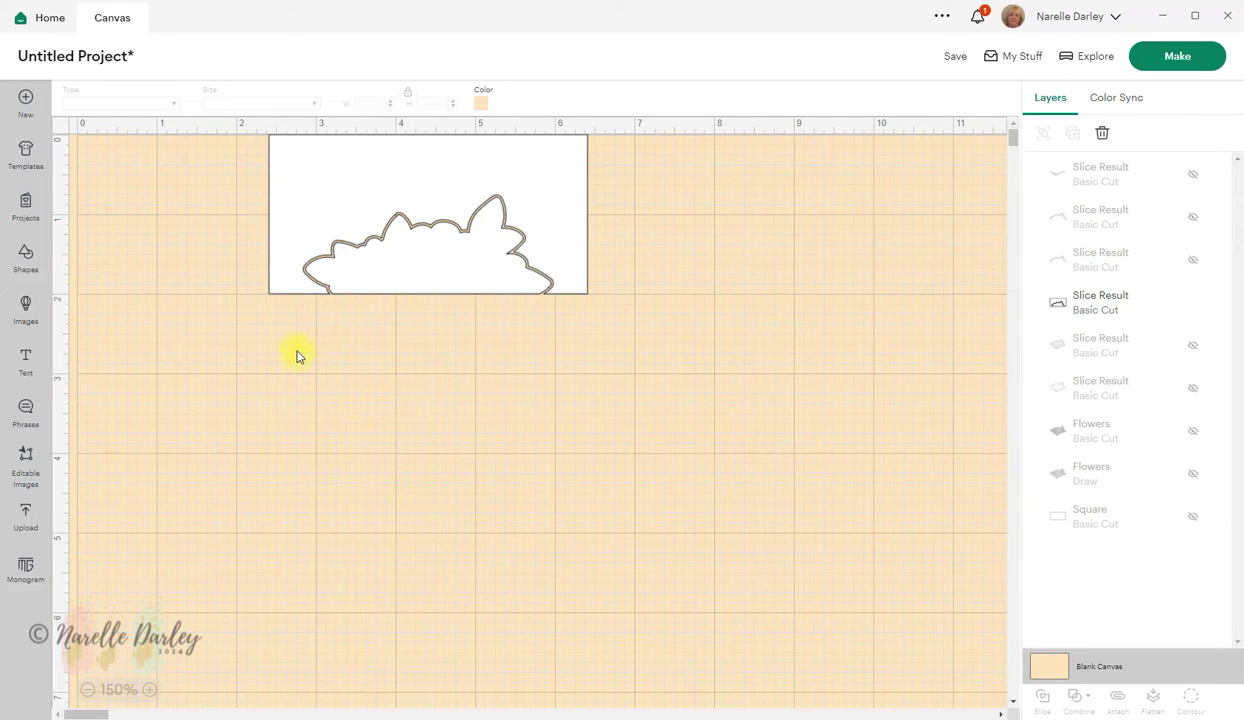
Inspect the cut flower outline up close and unhide the Square rectangle that forms the card's lower half.
{"action": "left_click", "coordinate": [154, 690]}
{"action": "left_click", "coordinate": [154, 690]}
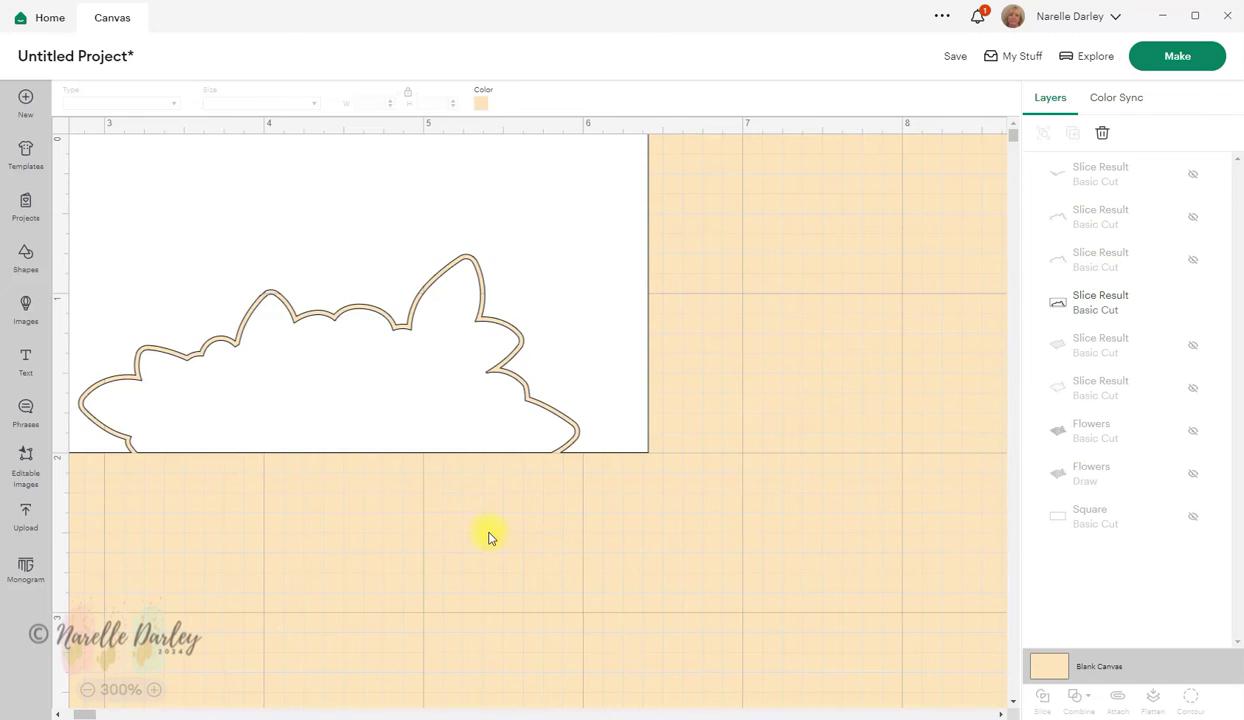
{"action": "scroll", "coordinate": [488, 538], "scroll_direction": "right", "scroll_amount": 3}
{"action": "scroll", "coordinate": [425, 539], "scroll_direction": "left", "scroll_amount": 8}
{"action": "scroll", "coordinate": [639, 558], "scroll_direction": "right", "scroll_amount": 2}
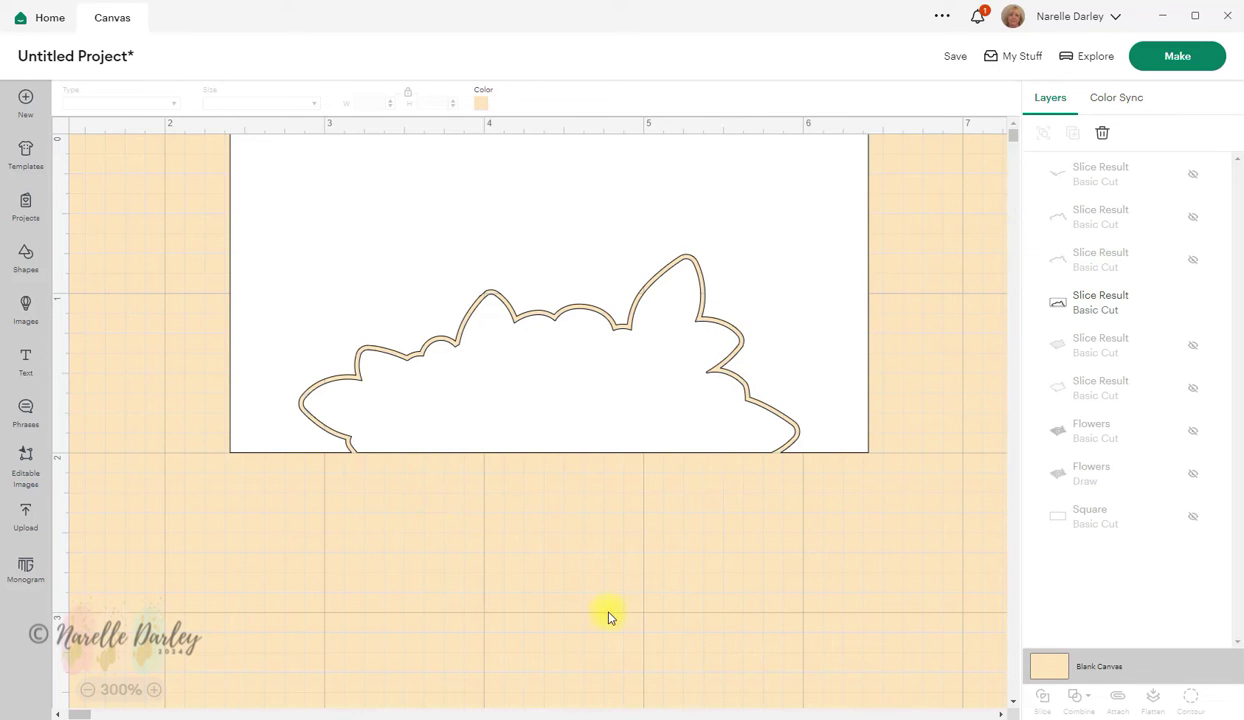
{"action": "scroll", "coordinate": [863, 492], "scroll_direction": "down", "scroll_amount": 3}
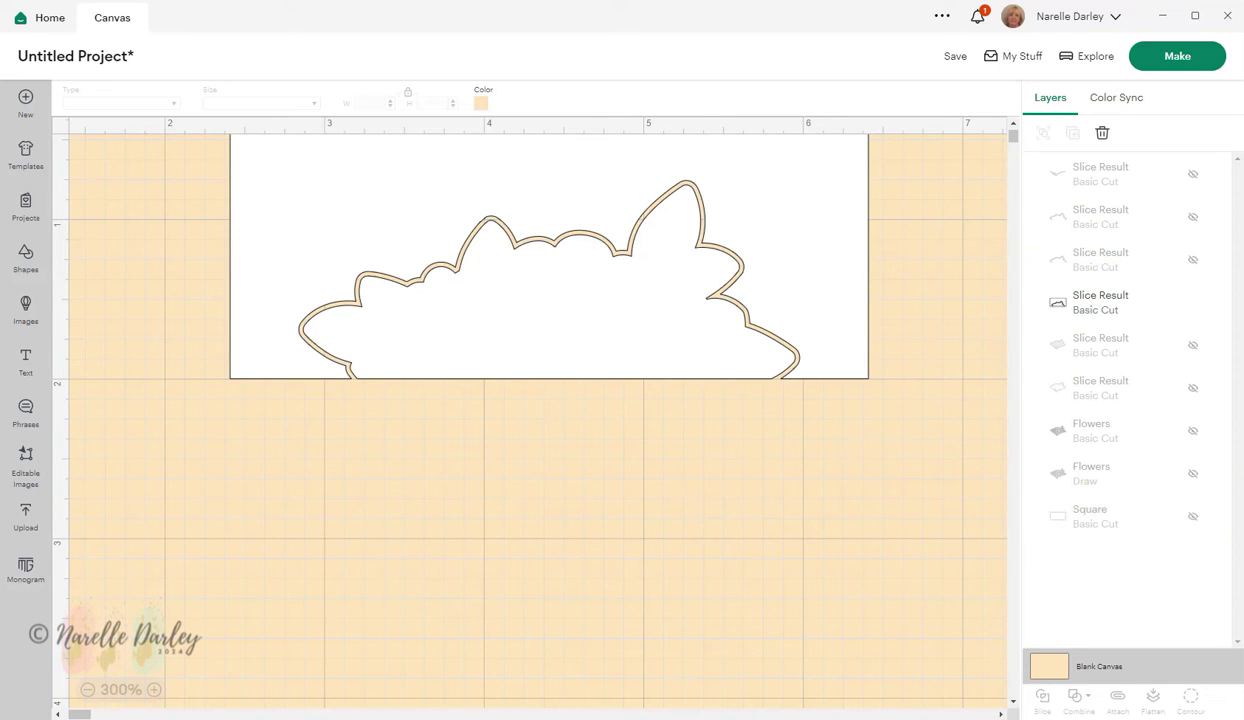
{"action": "left_click", "coordinate": [1104, 522]}
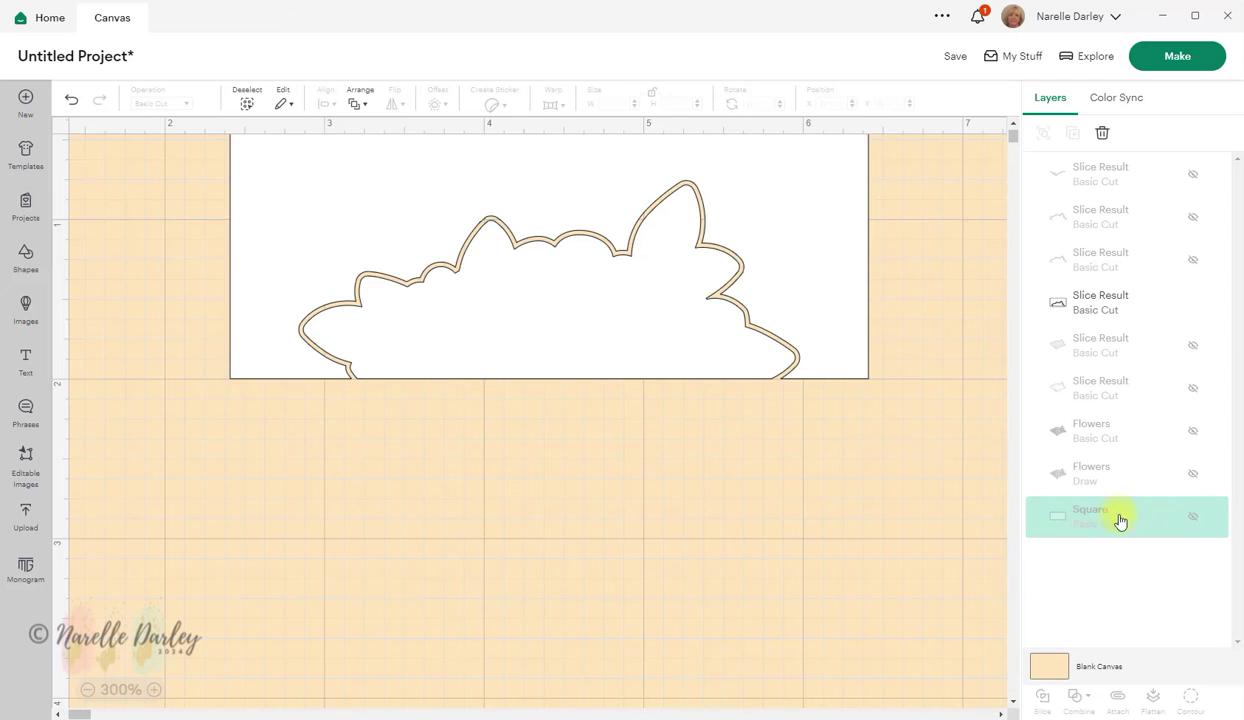
{"action": "left_click", "coordinate": [1193, 522]}
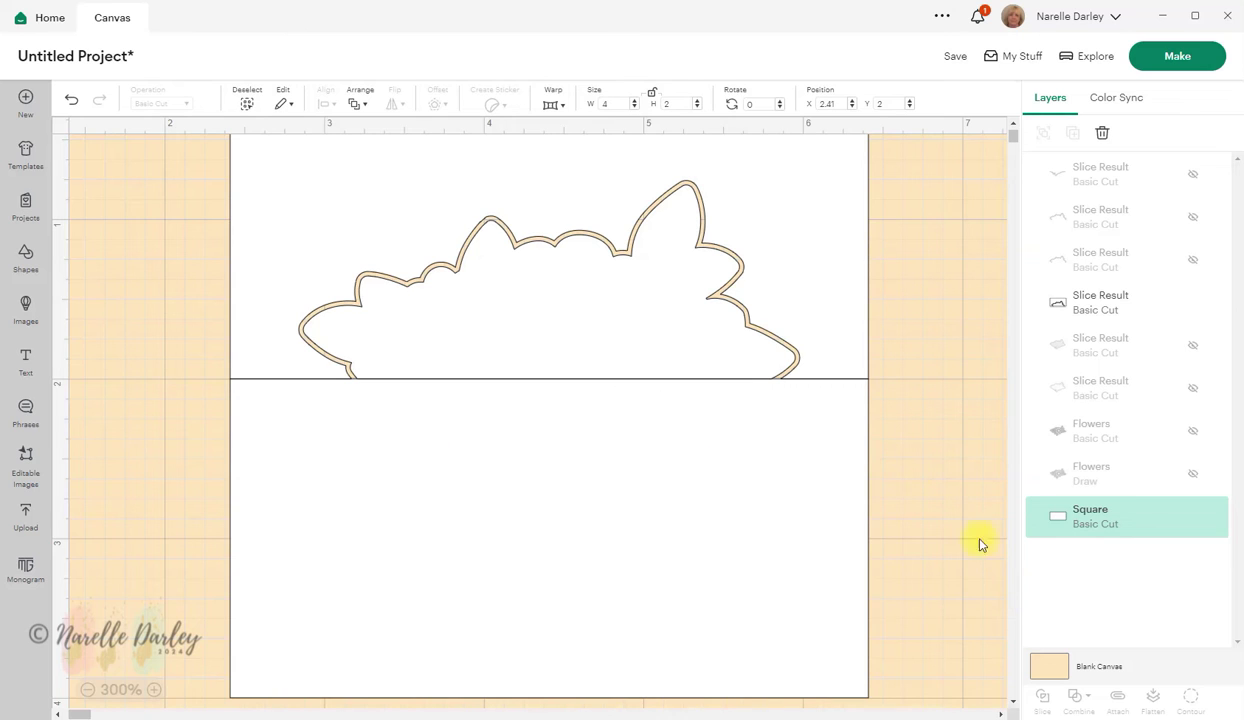
Combine the cut card rectangle and the plain rectangle below it into one card using Unite.
{"action": "left_click", "coordinate": [87, 689]}
{"action": "left_click_drag", "start_coordinate": [850, 685], "coordinate": [197, 78]}
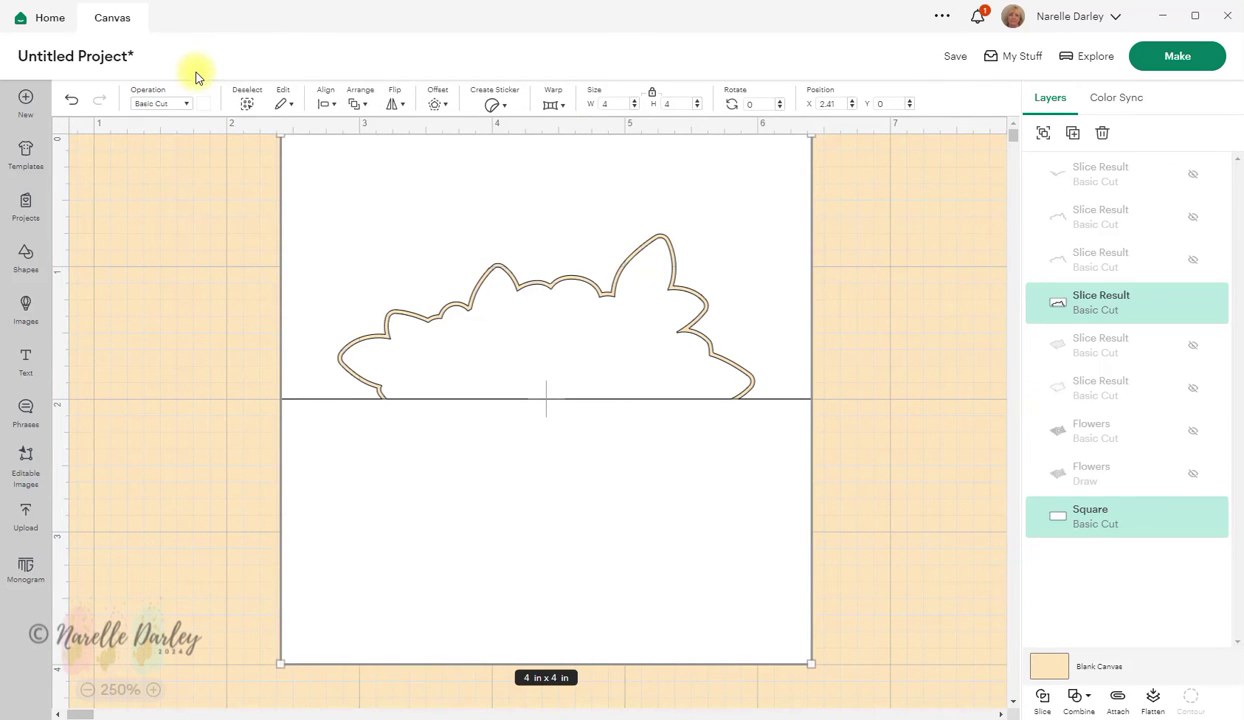
{"action": "left_click", "coordinate": [1078, 699]}
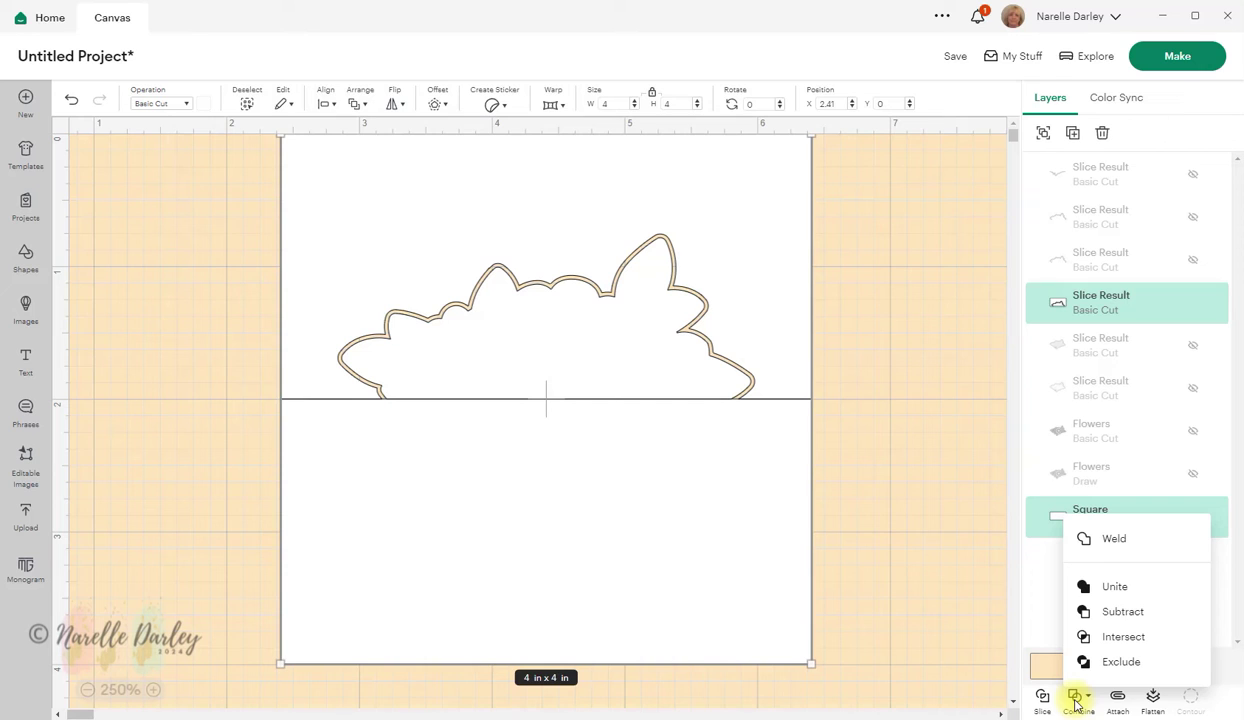
{"action": "left_click", "coordinate": [1137, 589]}
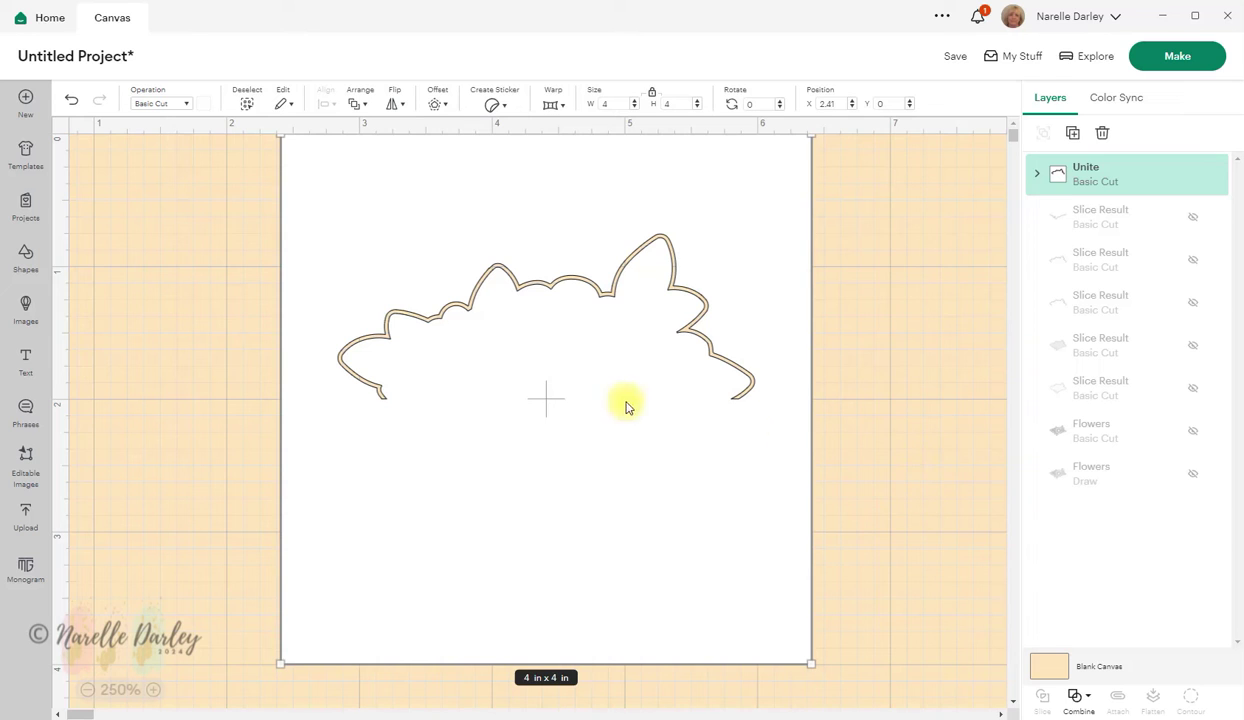
Unhide the Flowers Draw layer and bring it to the front of the united card.
{"action": "left_click", "coordinate": [1132, 473]}
{"action": "left_click", "coordinate": [1194, 477]}
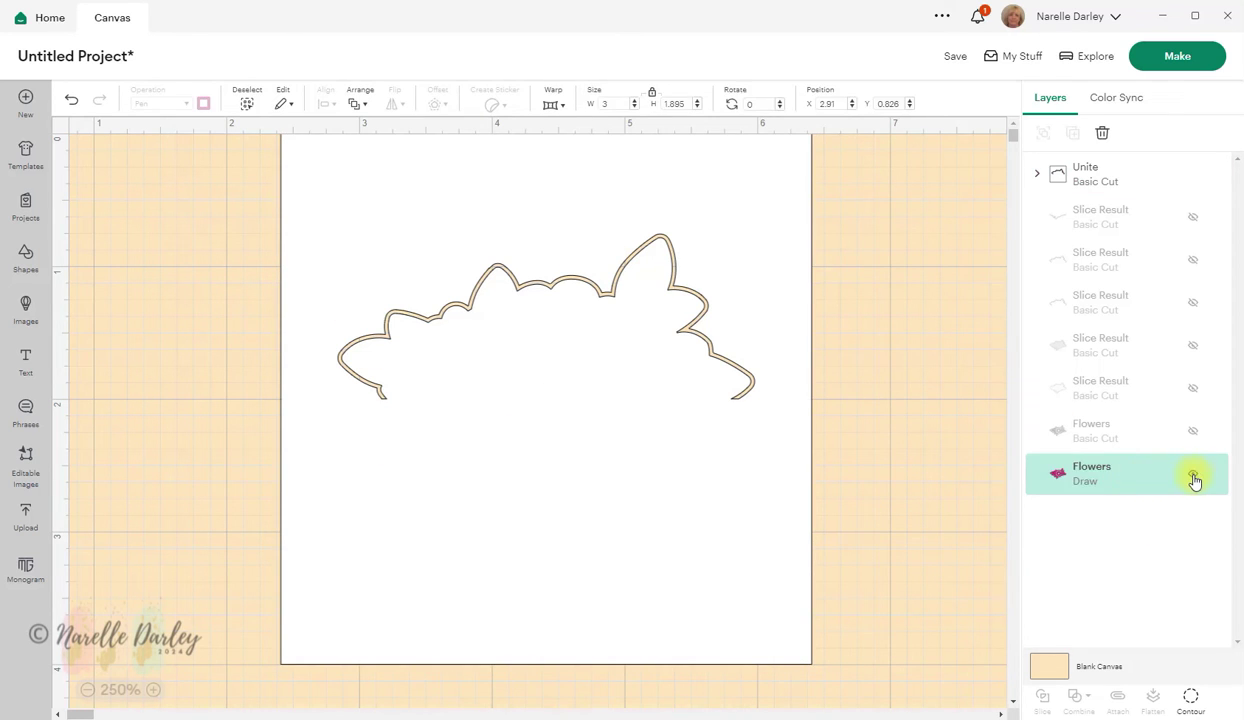
{"action": "left_click", "coordinate": [1125, 480]}
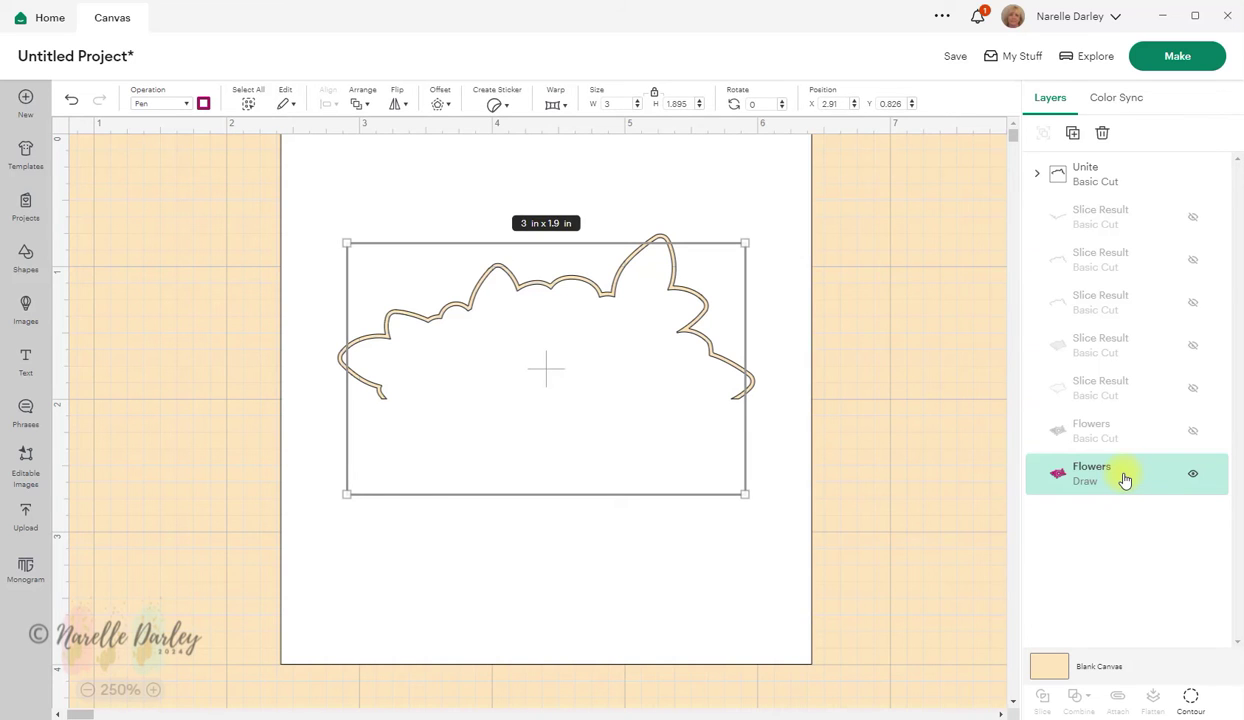
{"action": "right_click", "coordinate": [1125, 480]}
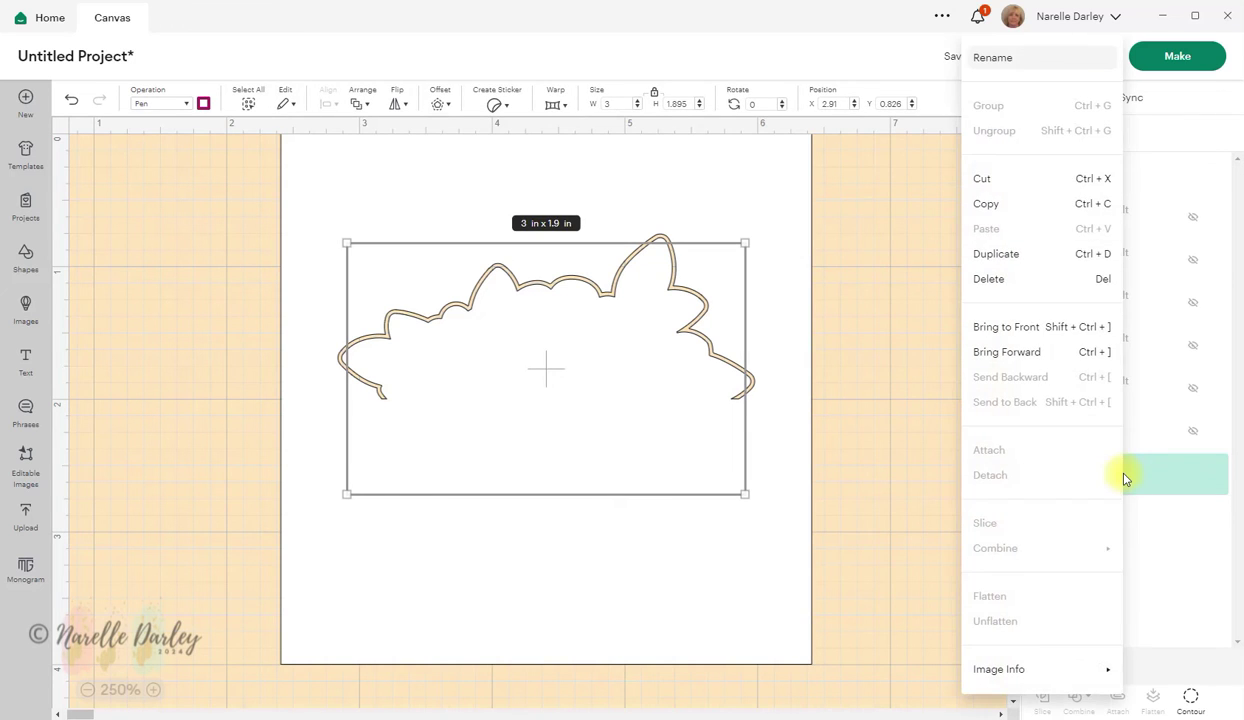
{"action": "left_click", "coordinate": [990, 325]}
{"action": "left_click", "coordinate": [850, 356]}
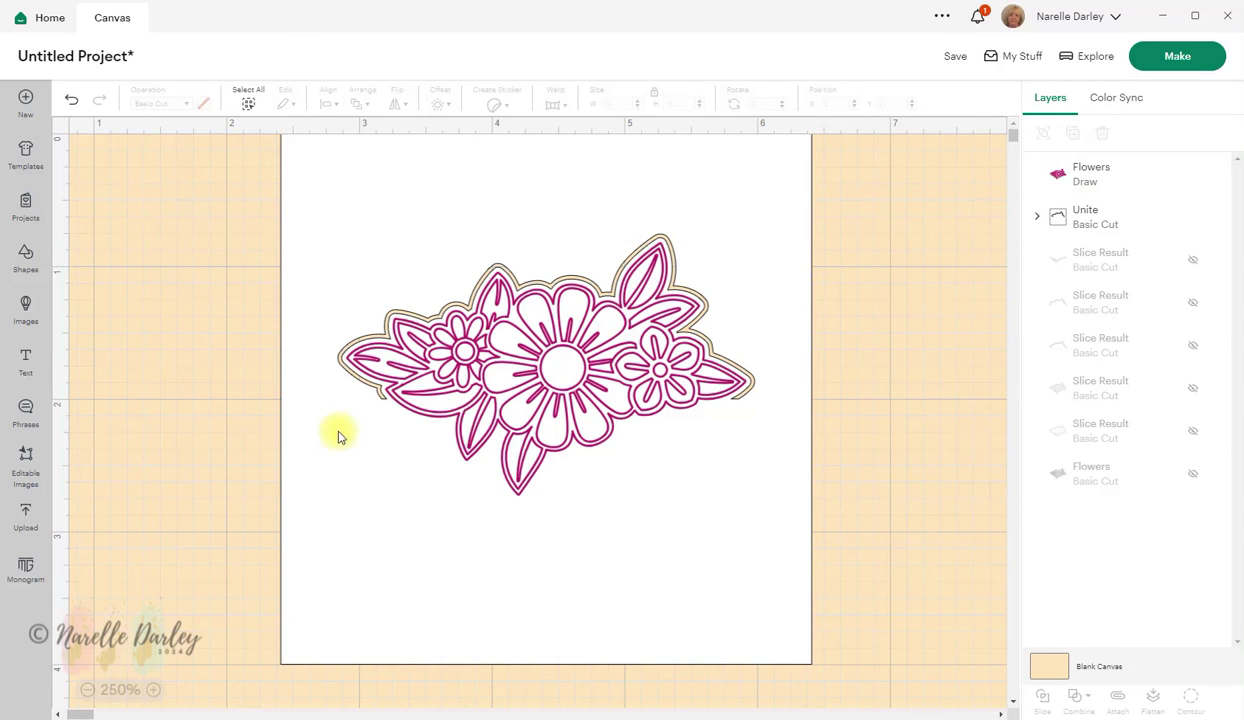
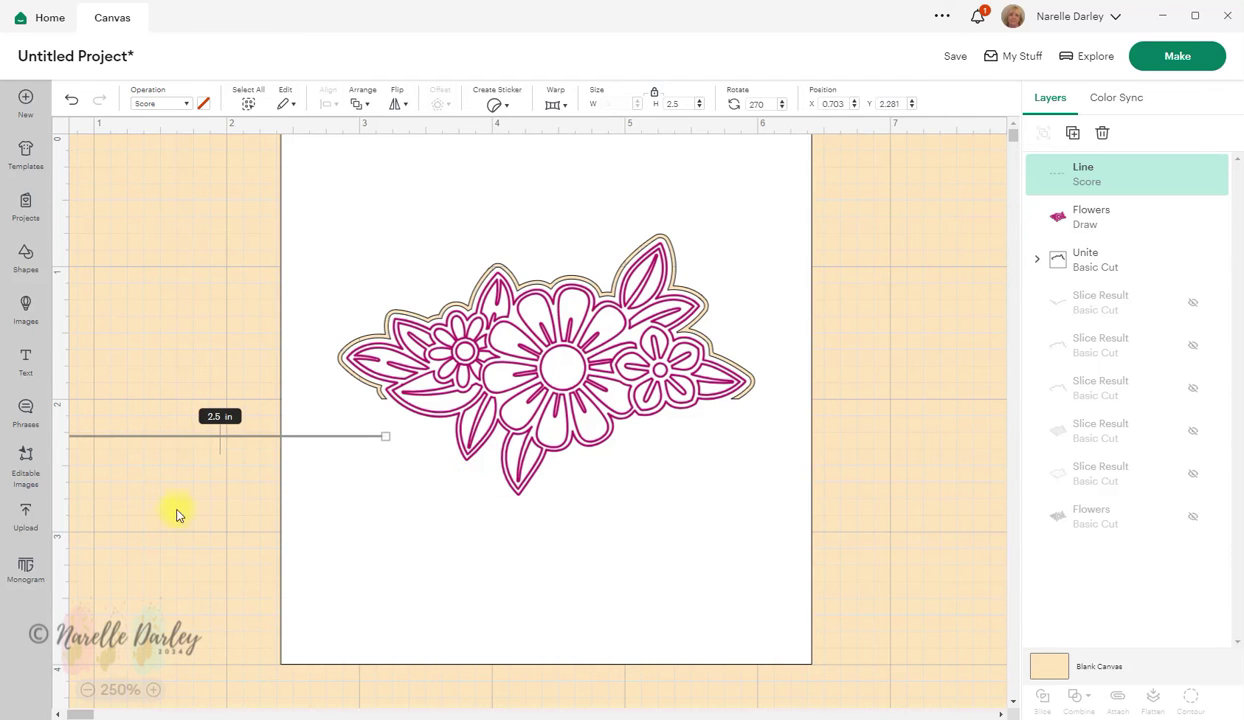
Move the score line onto the card's fold and set its X position to 2.41 to meet the card's left edge.
{"action": "left_click_drag", "start_coordinate": [163, 436], "coordinate": [397, 400]}
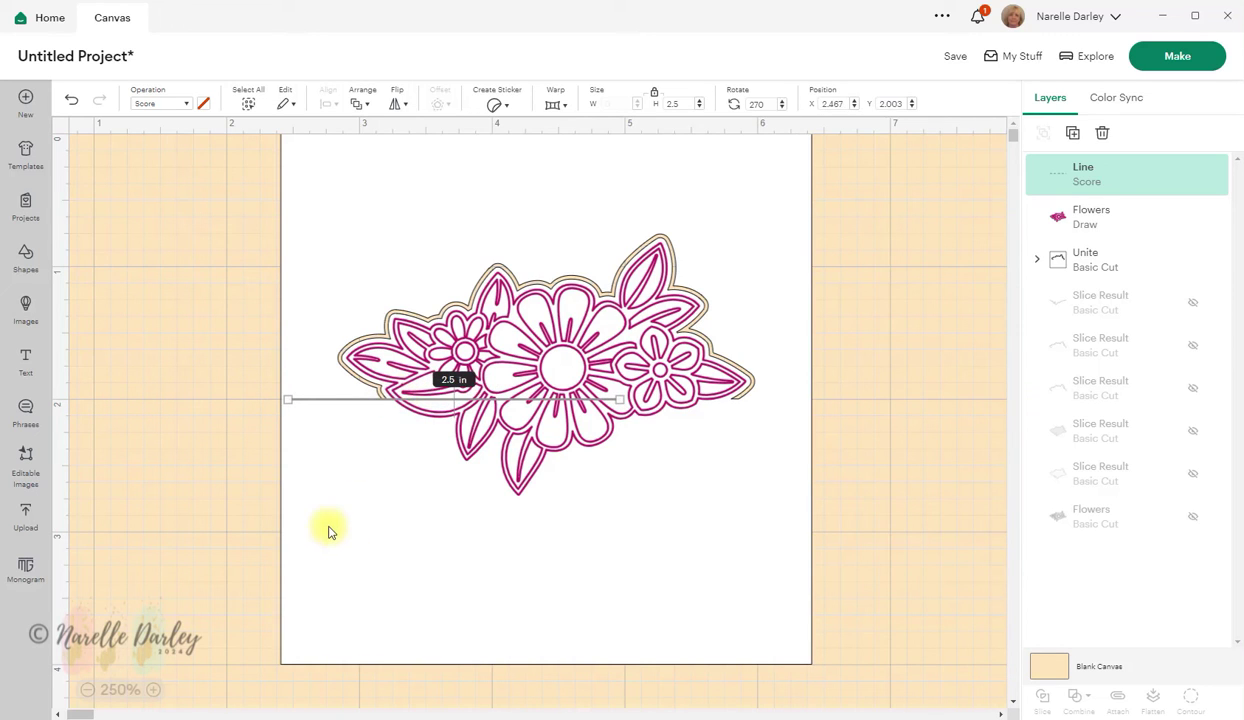
{"action": "left_click", "coordinate": [329, 529]}
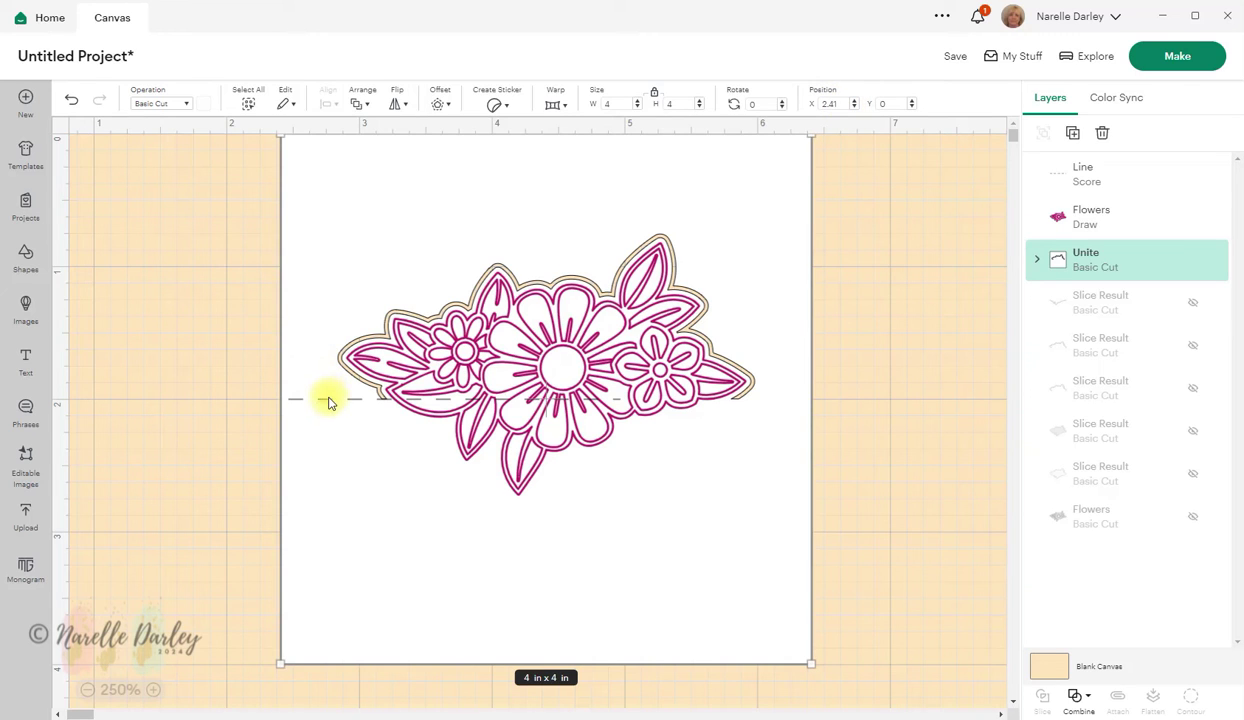
{"action": "left_click", "coordinate": [835, 470]}
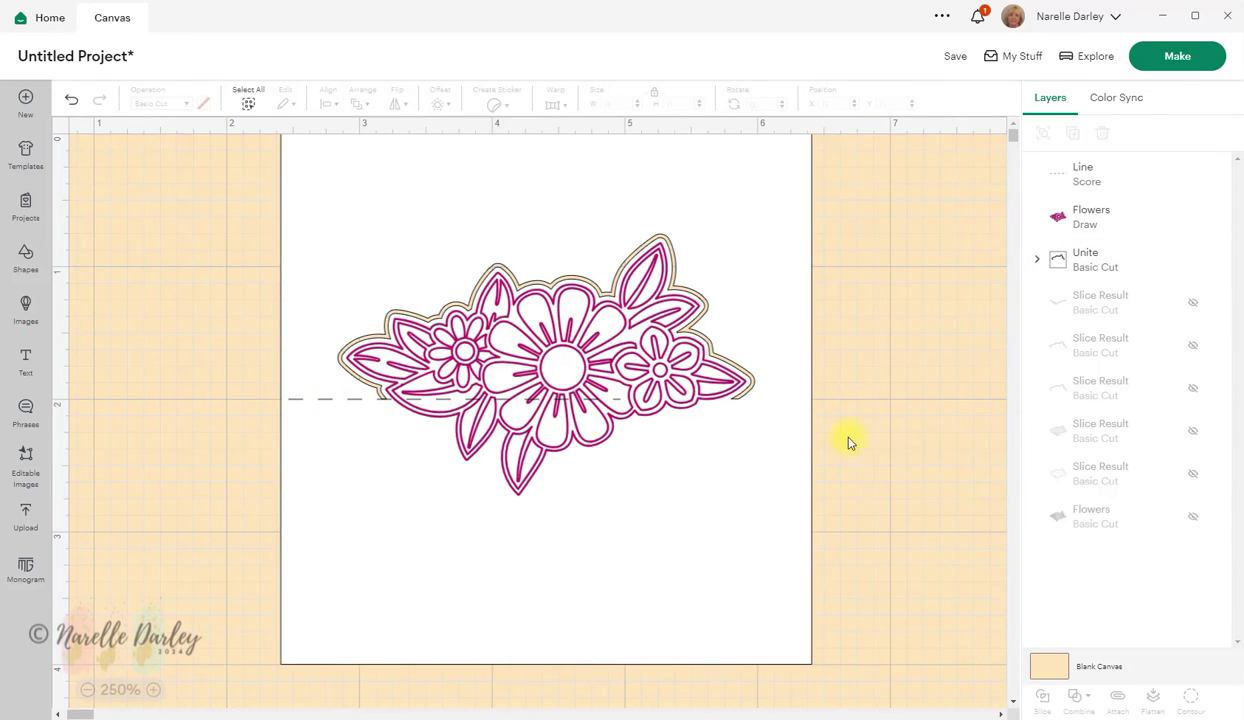
{"action": "left_click", "coordinate": [308, 400]}
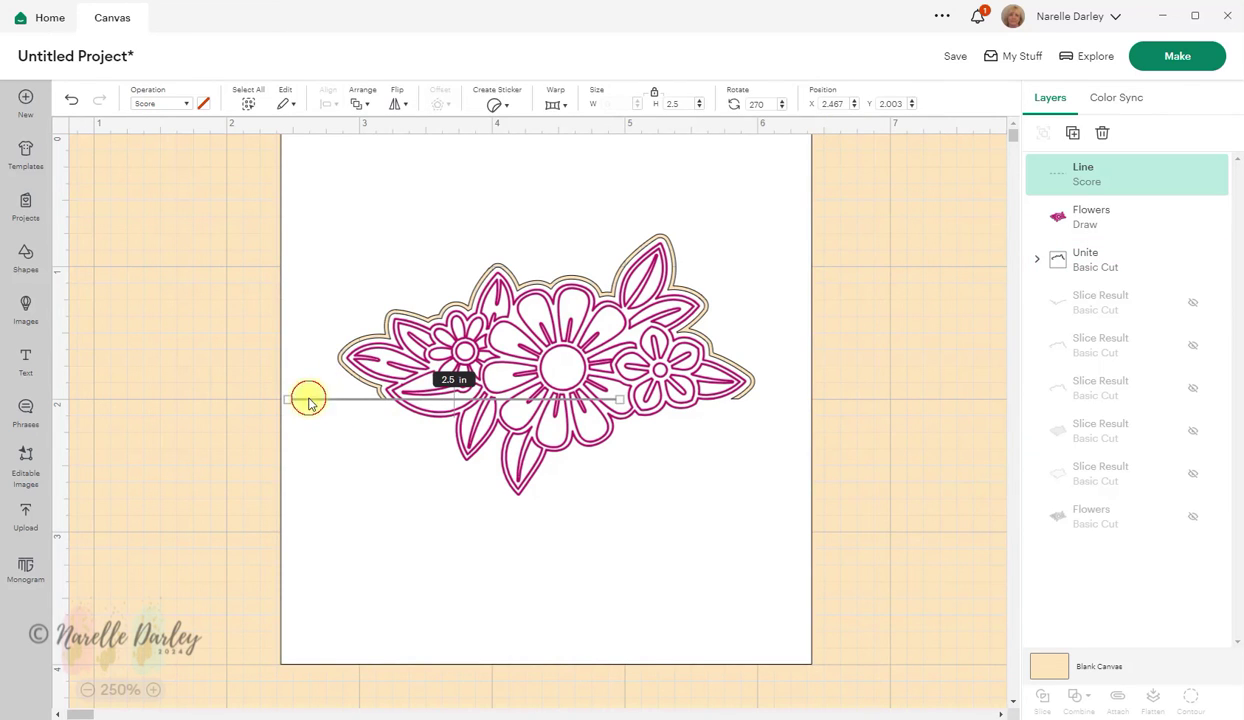
{"action": "left_click", "coordinate": [833, 104]}
{"action": "type", "text": "2.41"}
{"action": "key", "text": "Return"}
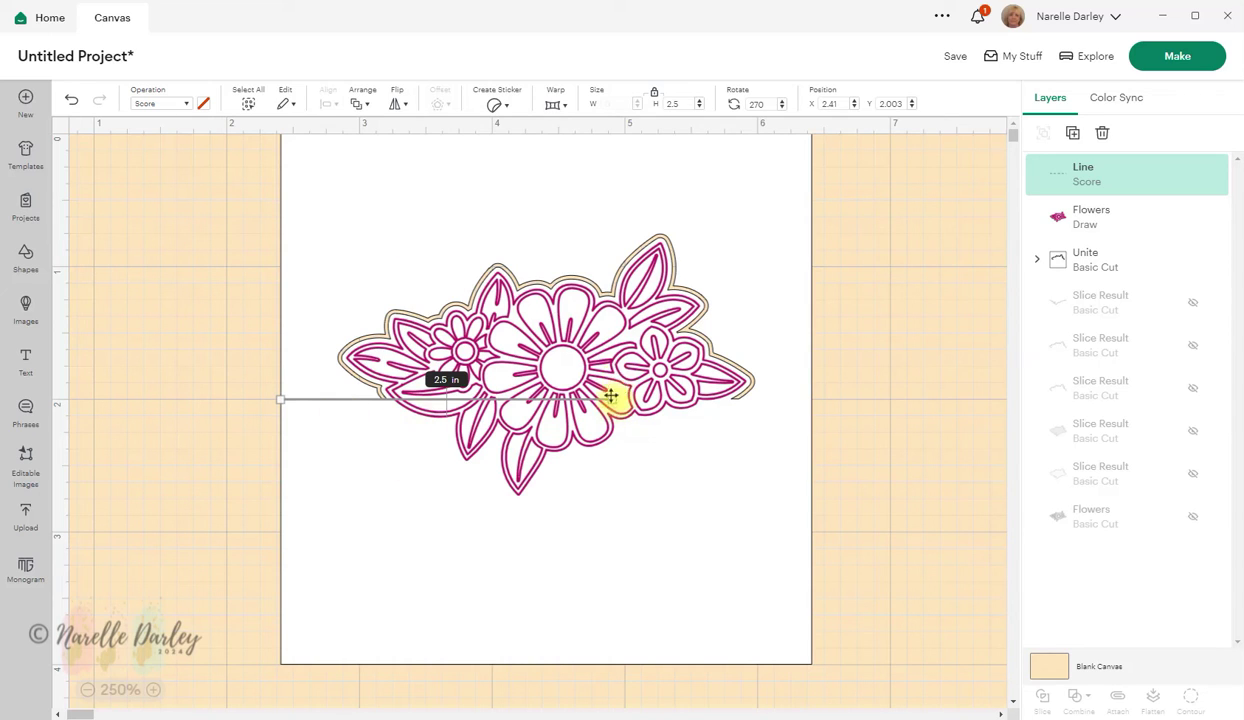
Shorten the score line to about 0.73 in, ending at the outline's left end, and set its Y position to 2.
{"action": "left_click_drag", "start_coordinate": [612, 399], "coordinate": [382, 399]}
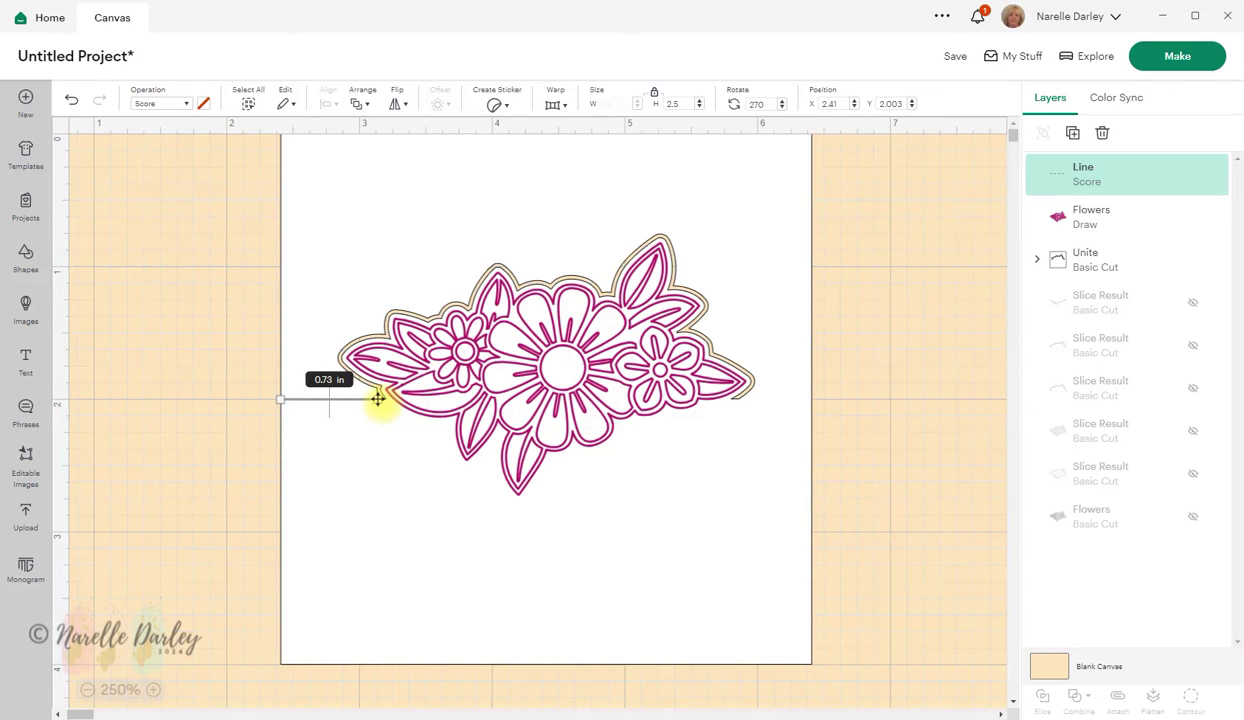
{"action": "left_click", "coordinate": [144, 409]}
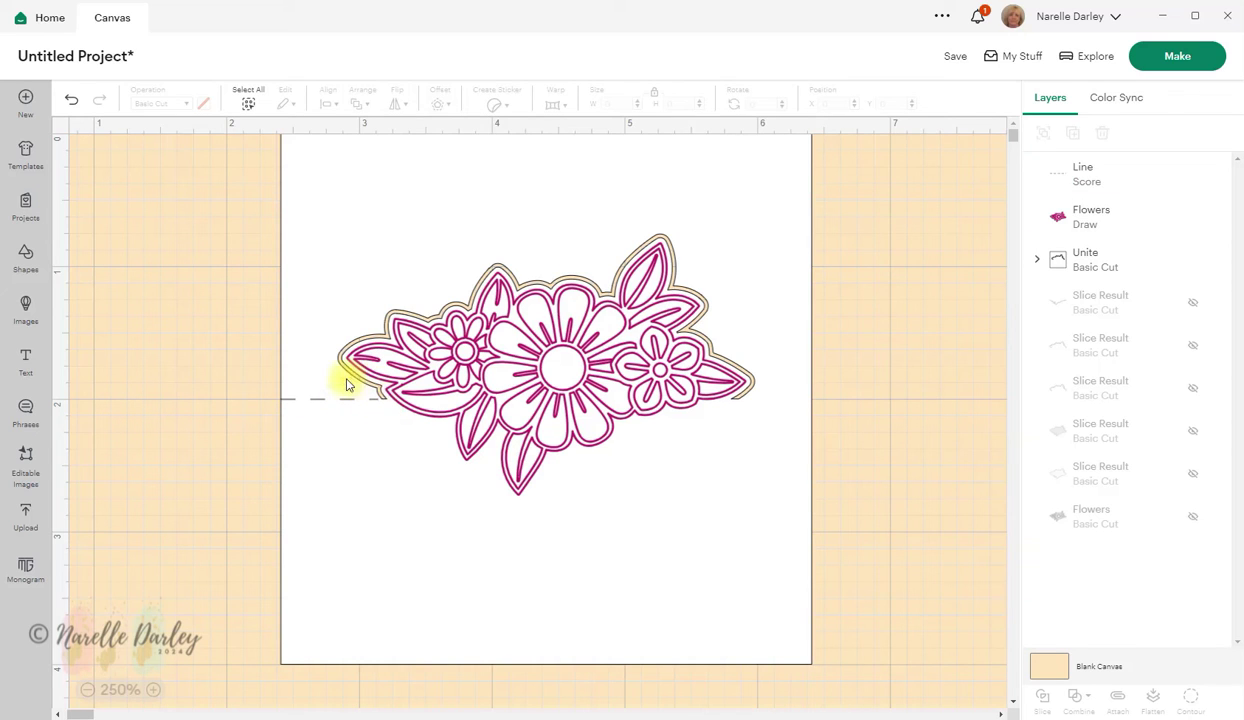
{"action": "left_click", "coordinate": [349, 401]}
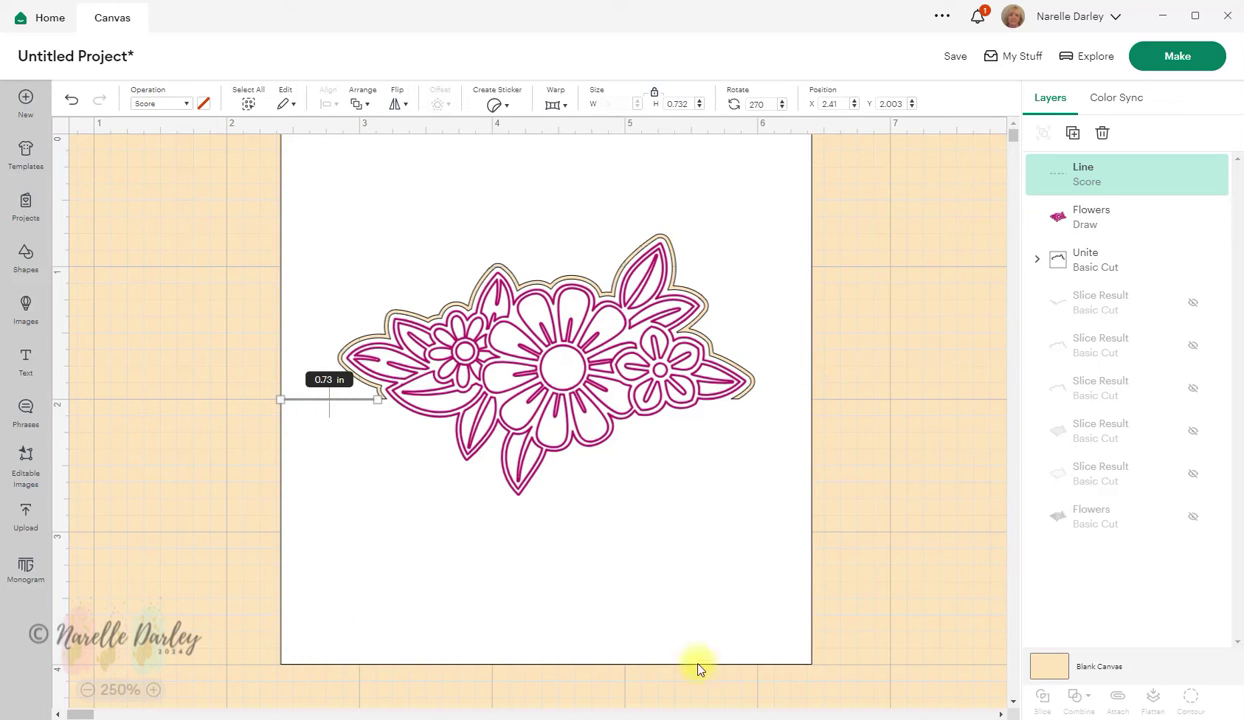
{"action": "left_click", "coordinate": [890, 103]}
{"action": "type", "text": "2"}
{"action": "key", "text": "Return"}
{"action": "left_click", "coordinate": [93, 317]}
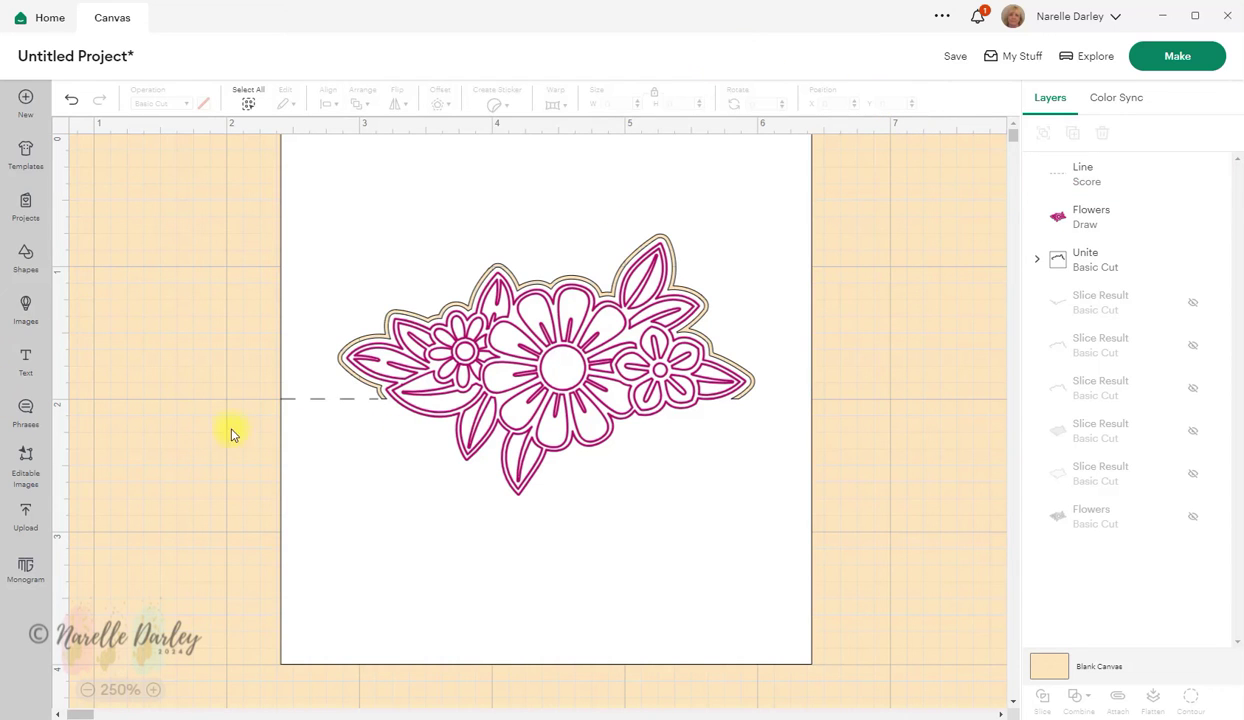
Duplicate the short score line and place the copy along the fold, starting at the outline's right end.
{"action": "left_click", "coordinate": [297, 405]}
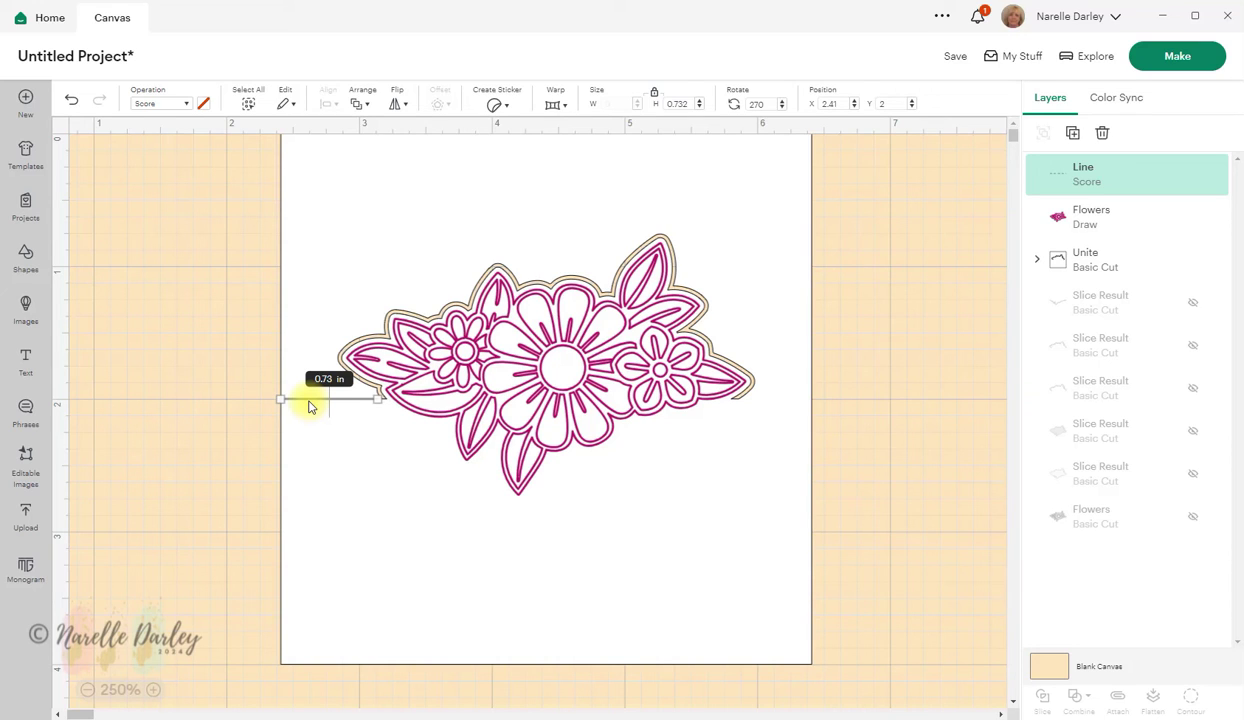
{"action": "left_click_drag", "start_coordinate": [307, 405], "coordinate": [765, 418]}
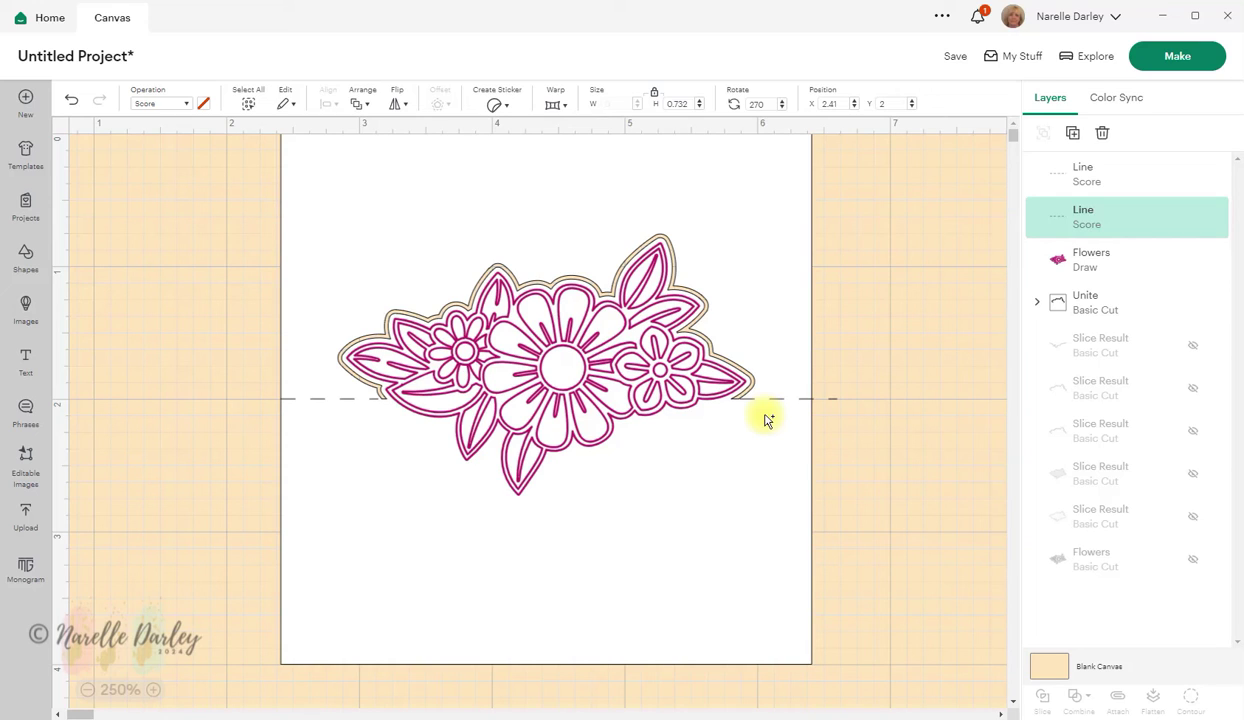
{"action": "left_click_drag", "start_coordinate": [765, 420], "coordinate": [766, 420]}
{"action": "left_click", "coordinate": [857, 427]}
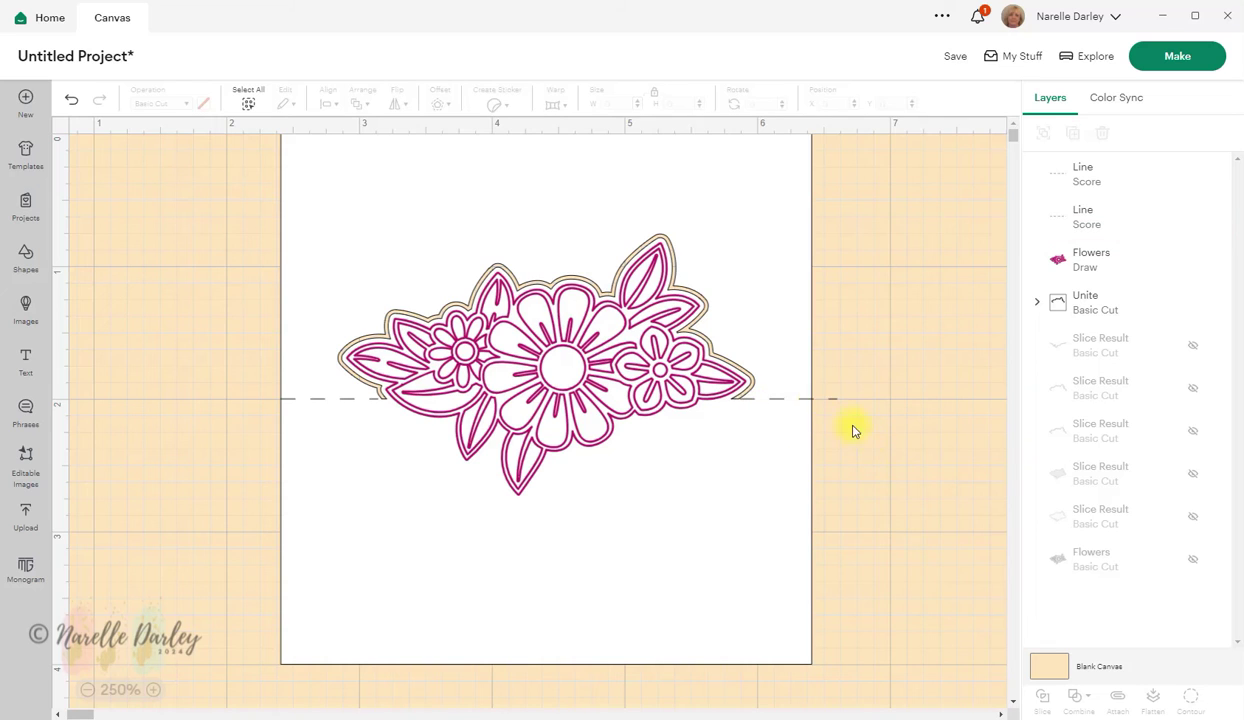
Shorten the copied score line to about 0.5 in so it ends just inside the card's right edge.
{"action": "left_click", "coordinate": [786, 401]}
{"action": "left_click_drag", "start_coordinate": [838, 399], "coordinate": [811, 399]}
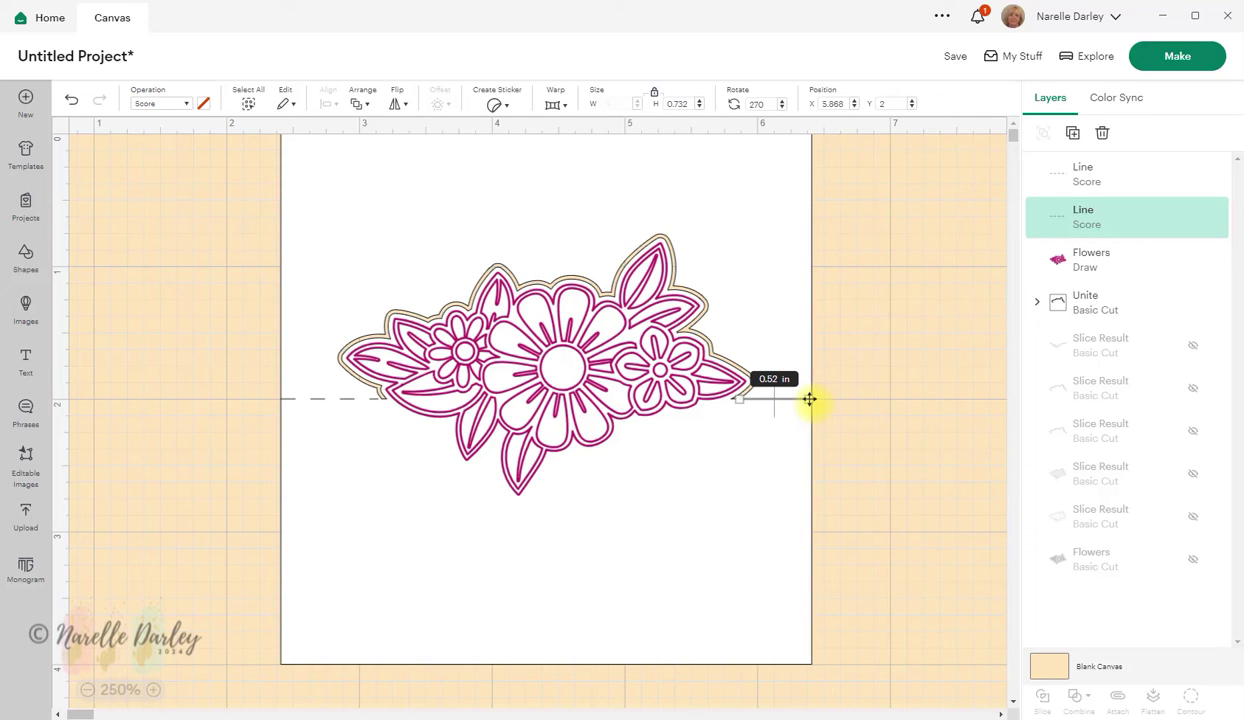
{"action": "left_click_drag", "start_coordinate": [805, 401], "coordinate": [806, 400]}
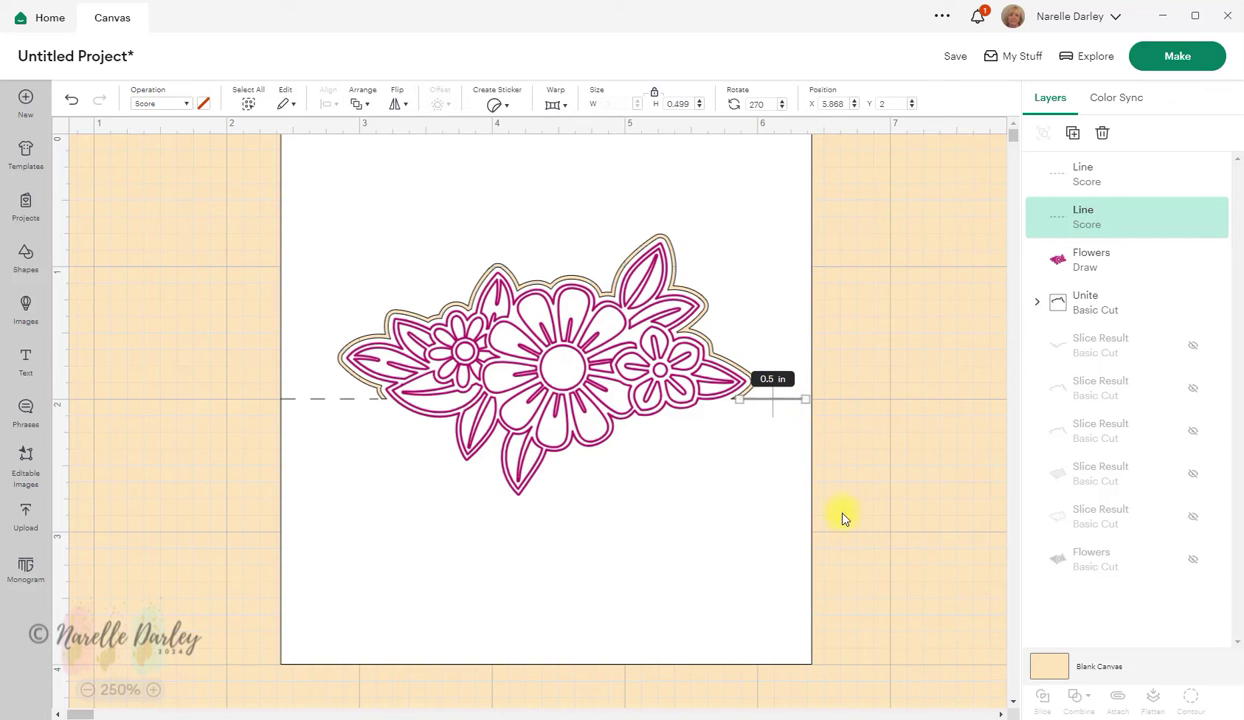
Align the copied score line to the card's right edge.
{"action": "left_click", "coordinate": [836, 438]}
{"action": "left_click", "coordinate": [758, 405]}
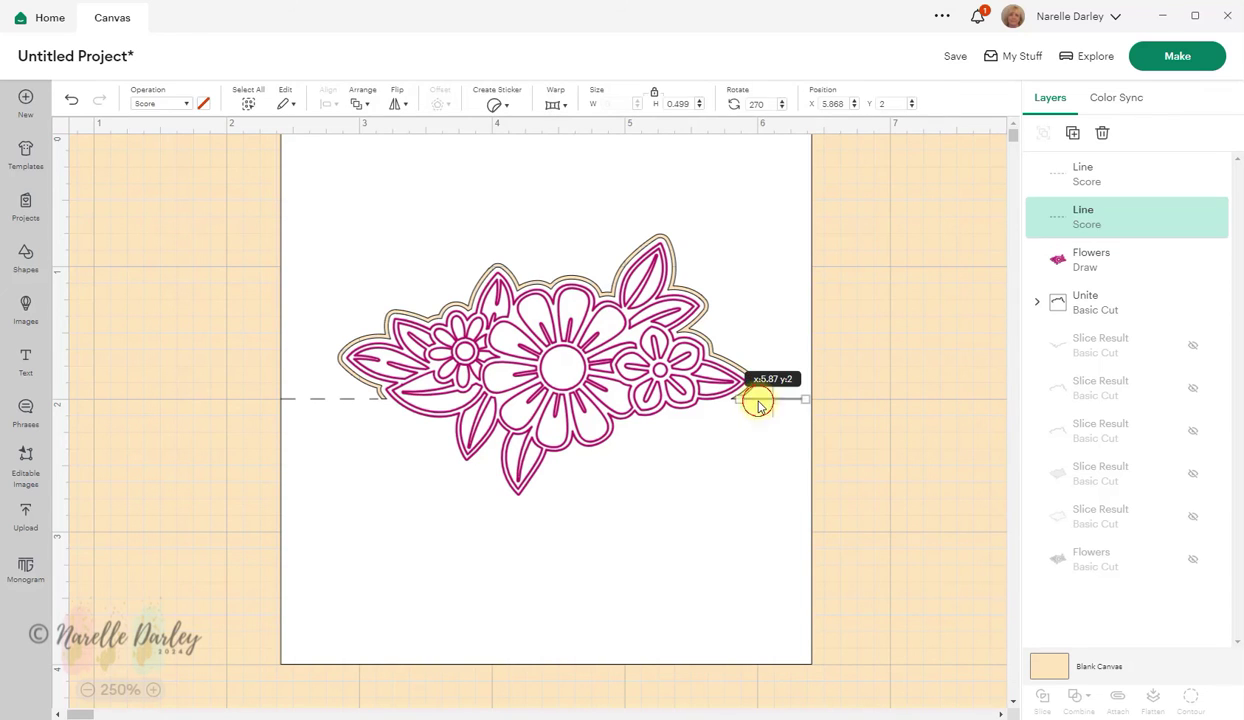
{"action": "left_click", "coordinate": [781, 483], "text": "shift"}
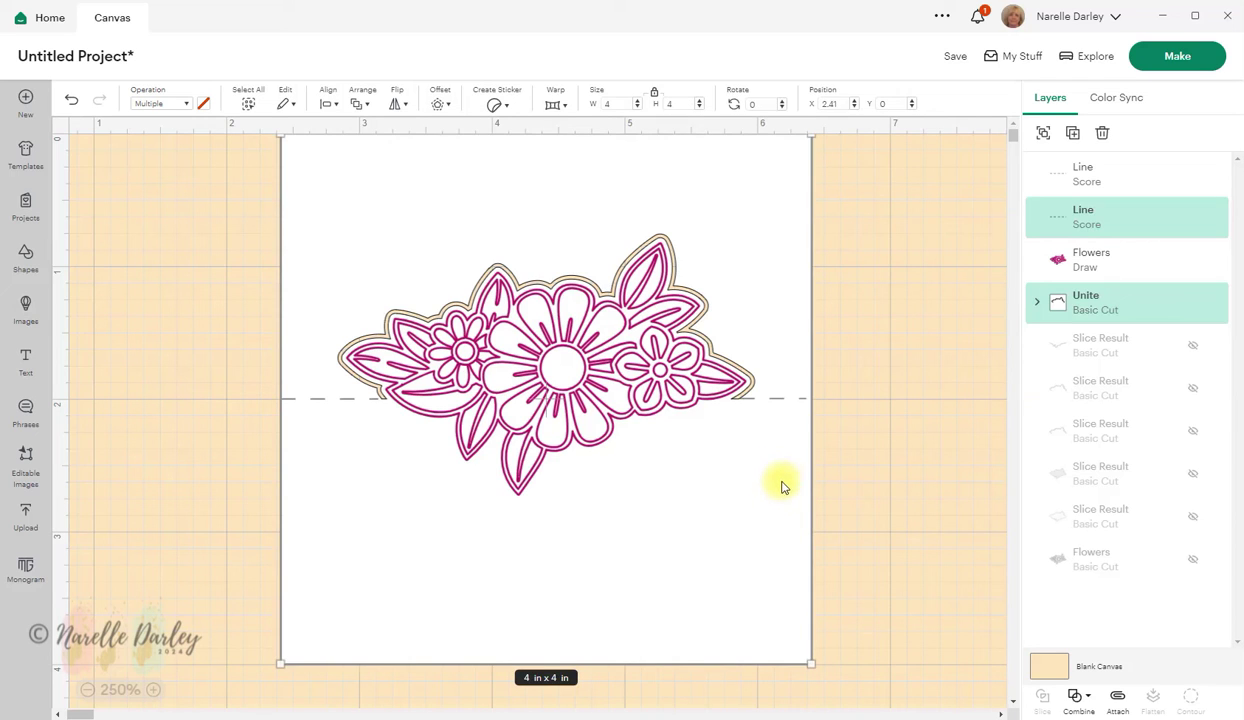
{"action": "left_click", "coordinate": [320, 100]}
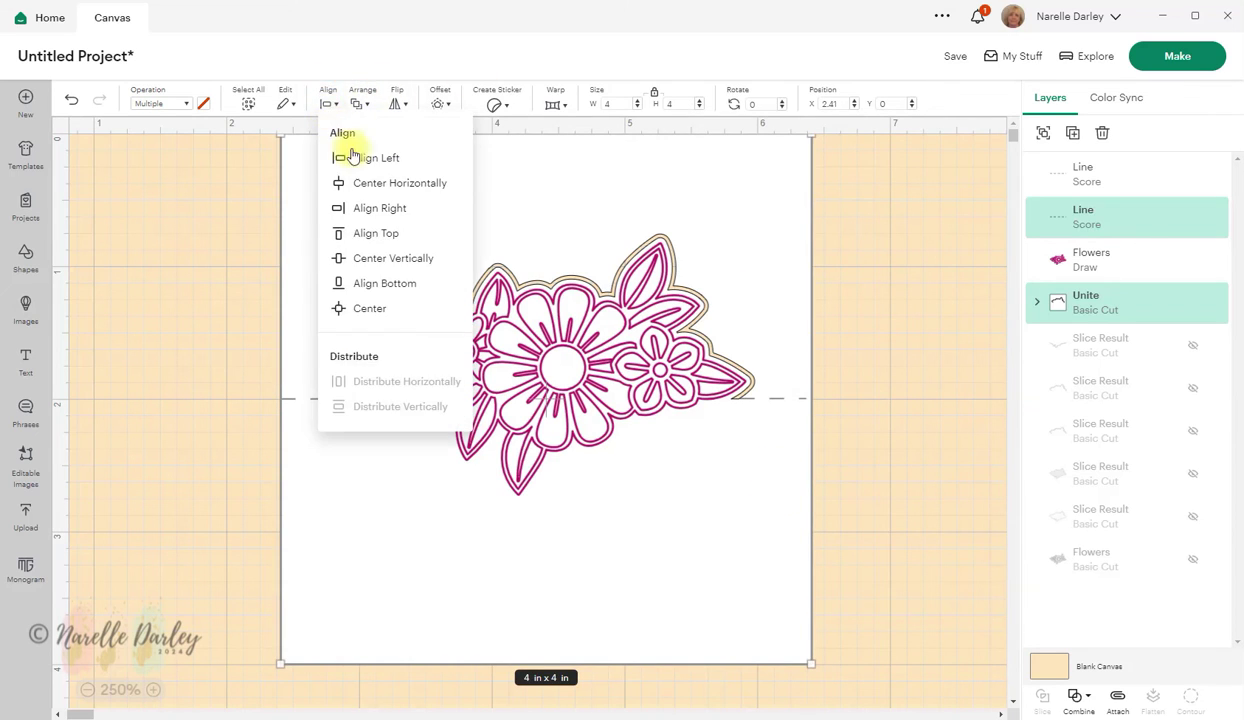
{"action": "left_click", "coordinate": [390, 219]}
{"action": "left_click", "coordinate": [861, 255]}
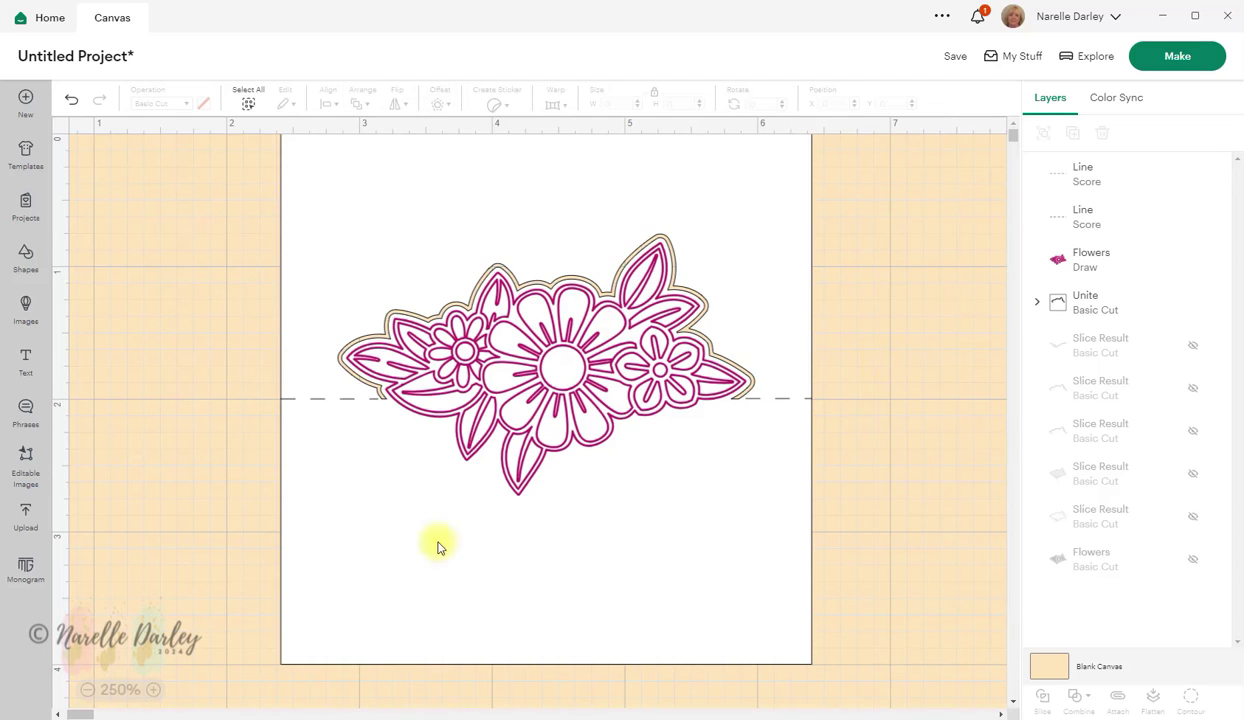
Add a text object on the empty canvas below the card containing the guest's first name.
{"action": "scroll", "coordinate": [193, 660], "scroll_direction": "down", "scroll_amount": 1}
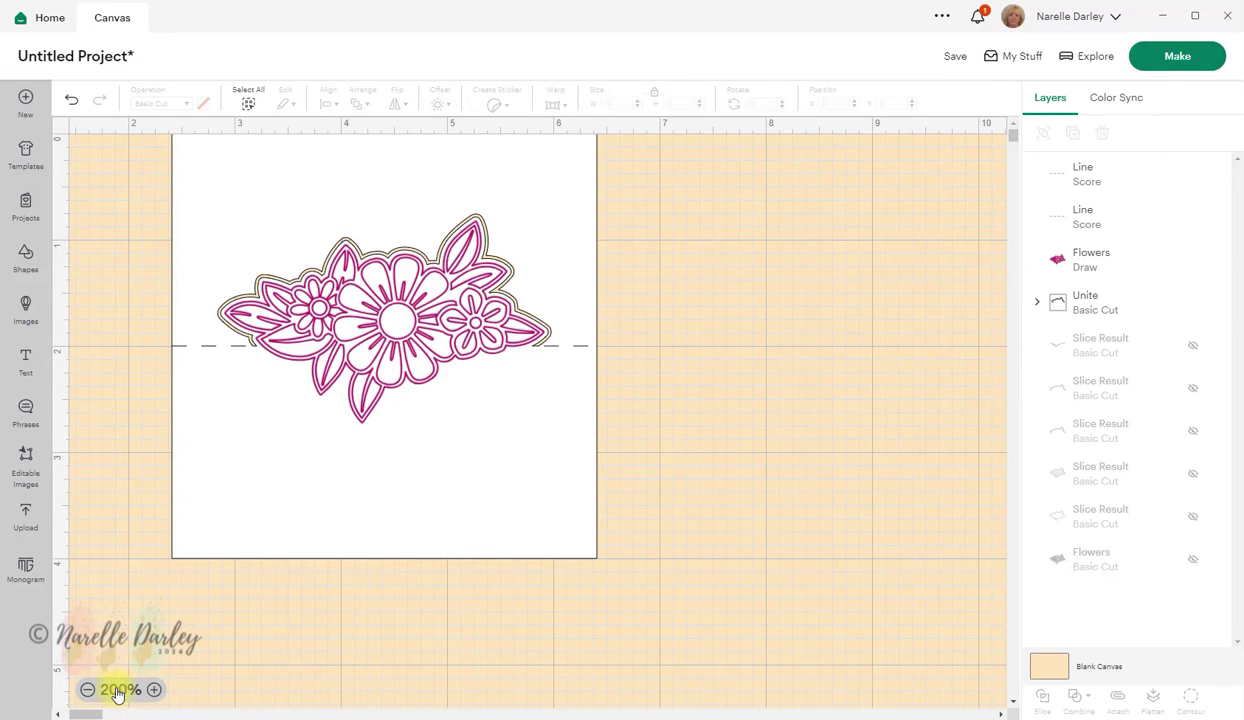
{"action": "scroll", "coordinate": [117, 693], "scroll_direction": "down", "scroll_amount": 2}
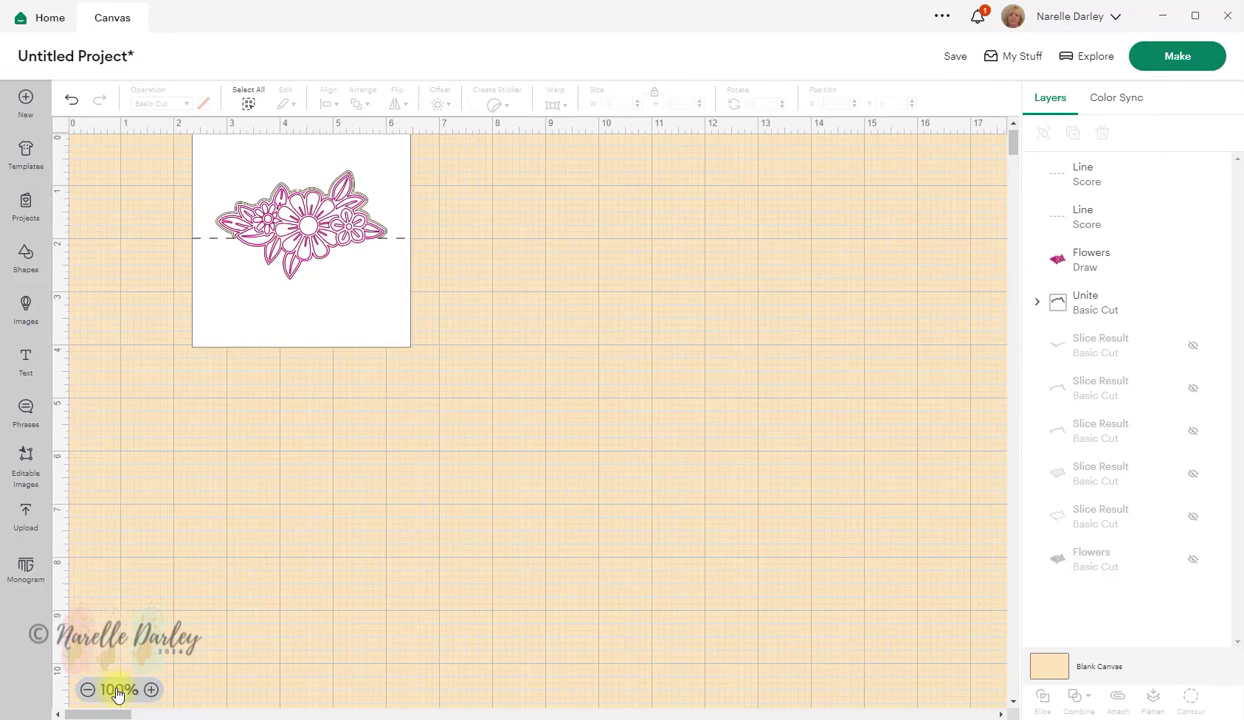
{"action": "left_click", "coordinate": [26, 358]}
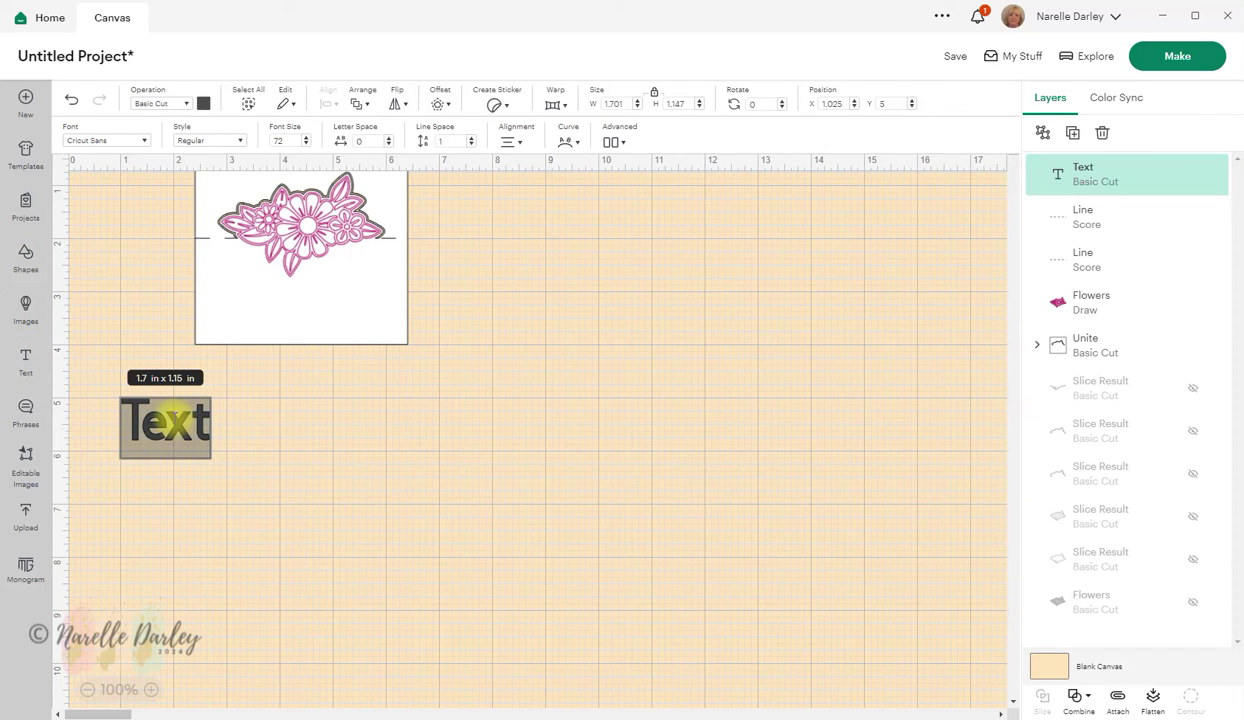
{"action": "type", "text": "Narel"}
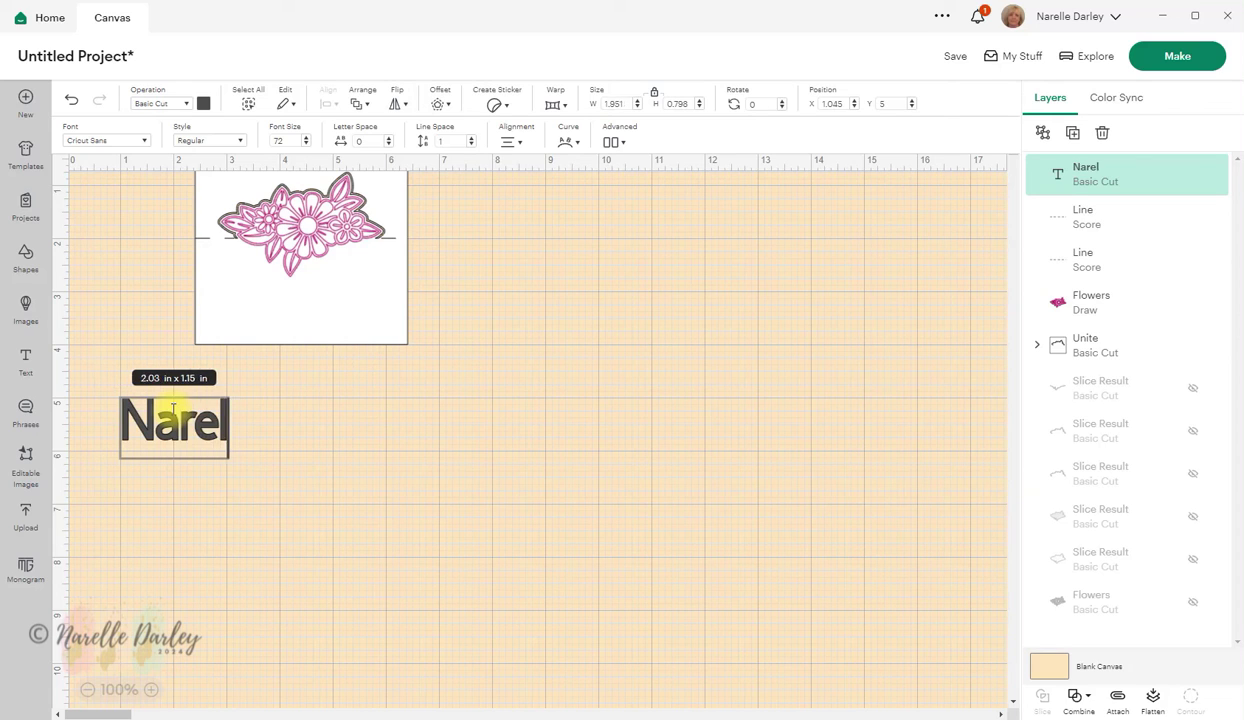
{"action": "type", "text": "le"}
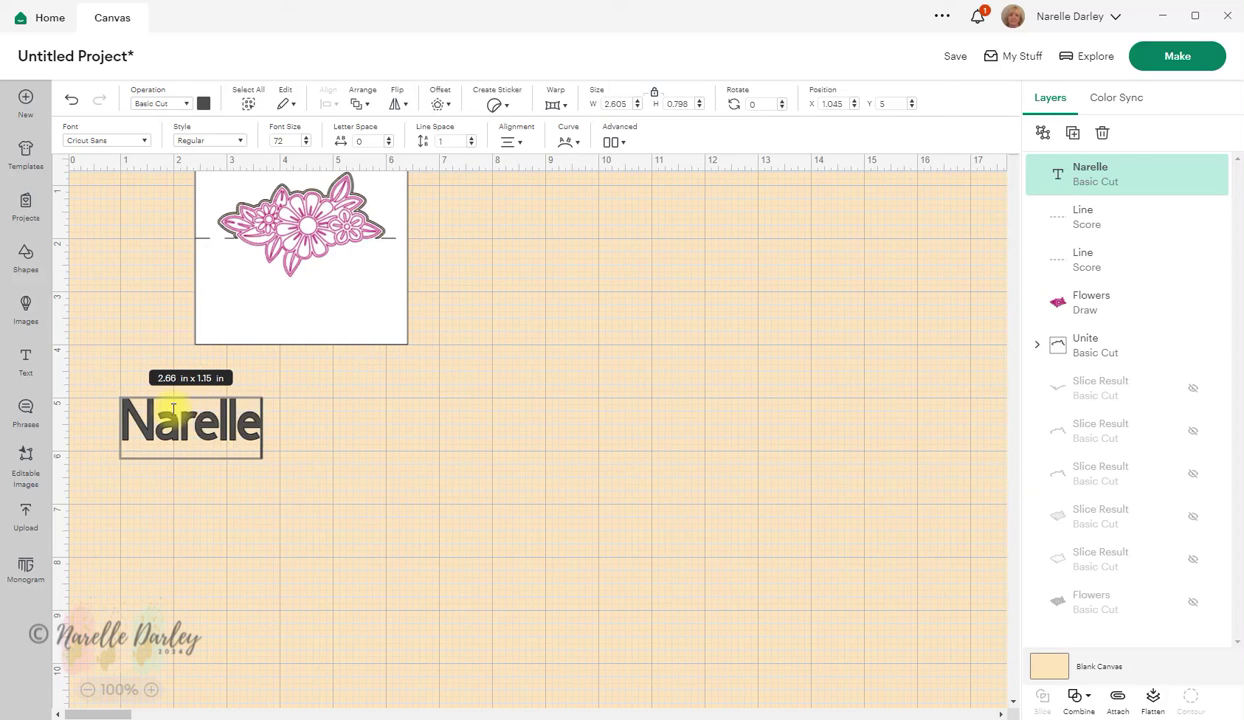
Set the name's style to Writing and place it on the card's lower half beneath the flowers.
{"action": "left_click", "coordinate": [206, 142]}
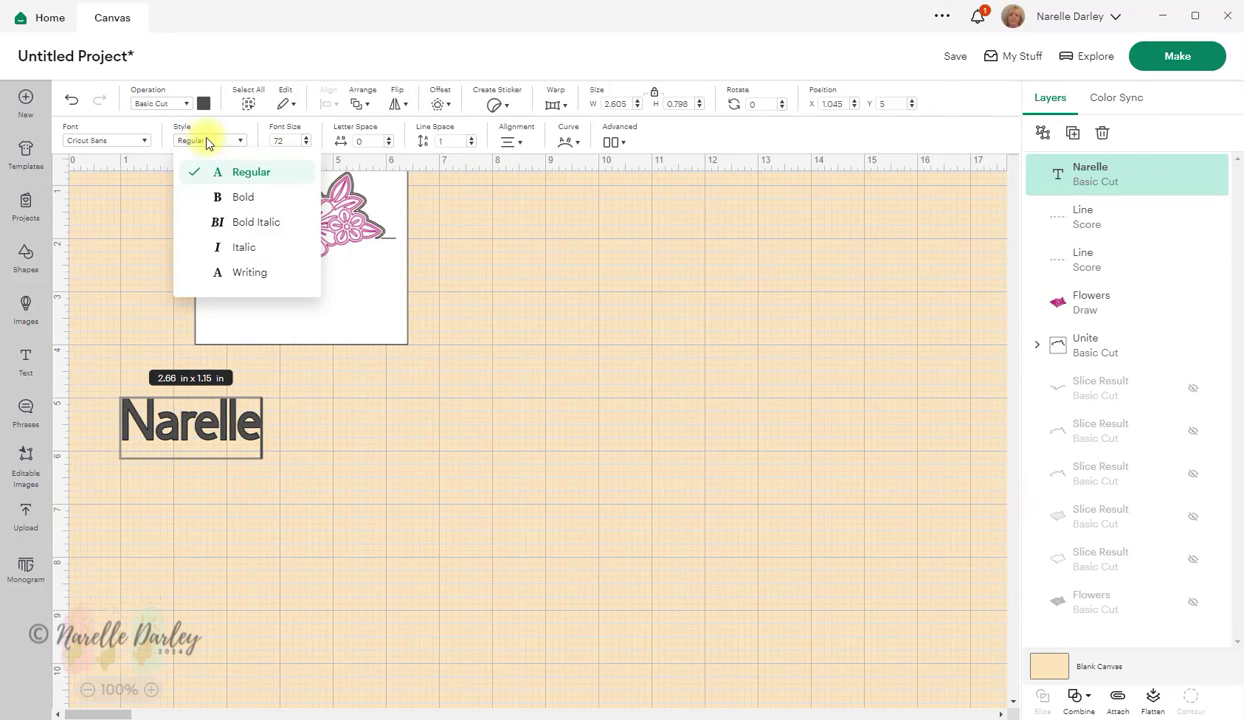
{"action": "left_click", "coordinate": [242, 273]}
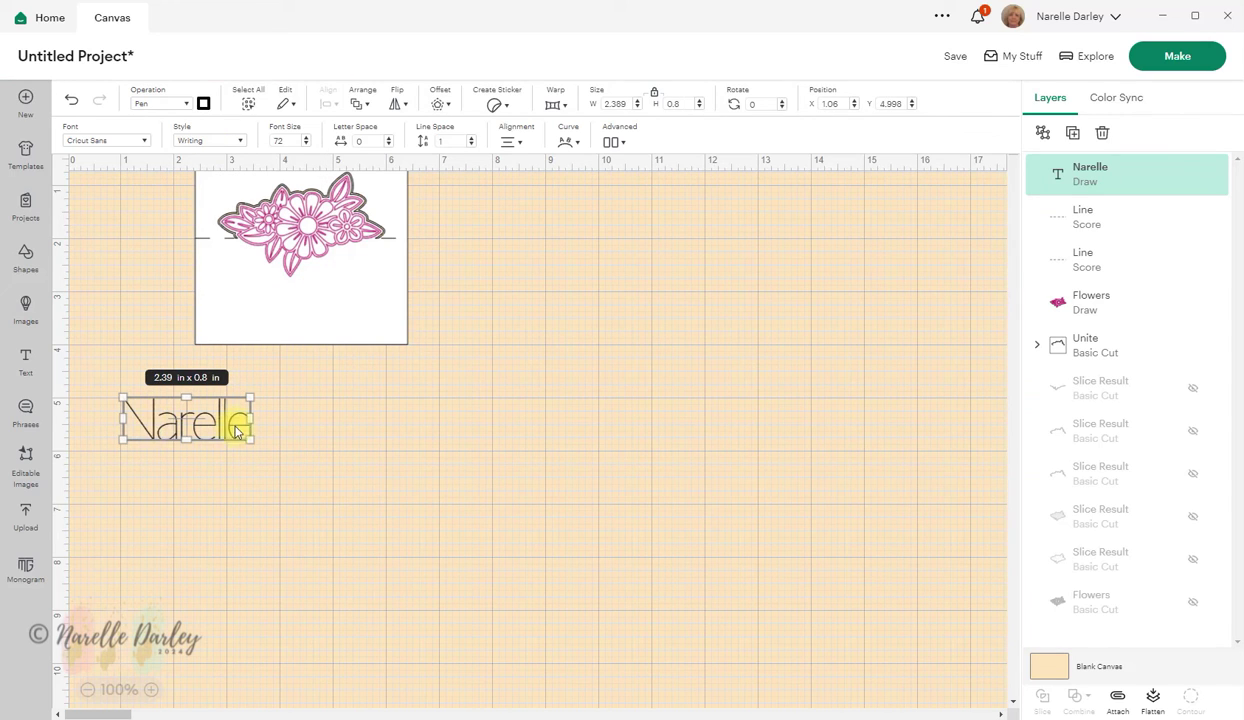
{"action": "left_click", "coordinate": [283, 449]}
{"action": "left_click_drag", "start_coordinate": [179, 432], "coordinate": [295, 322]}
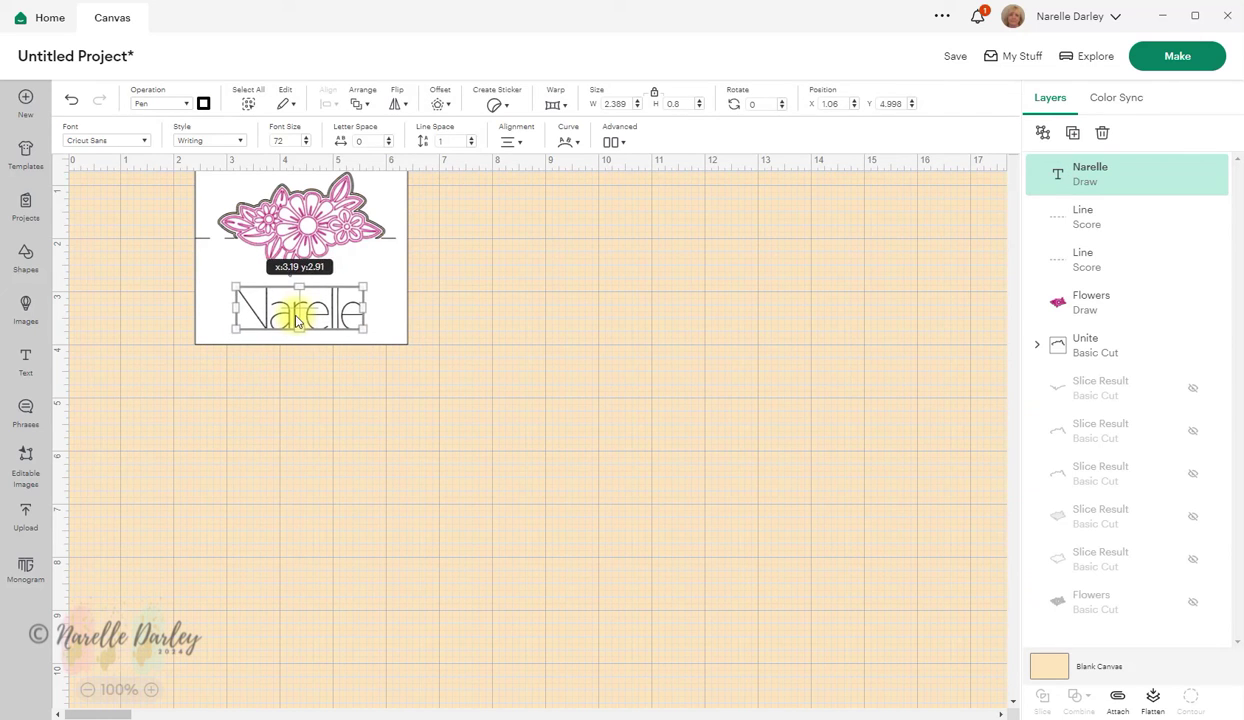
Open the font list for the name and filter it to Writing fonts.
{"action": "left_click", "coordinate": [88, 146]}
{"action": "left_click_drag", "start_coordinate": [222, 121], "coordinate": [690, 128]}
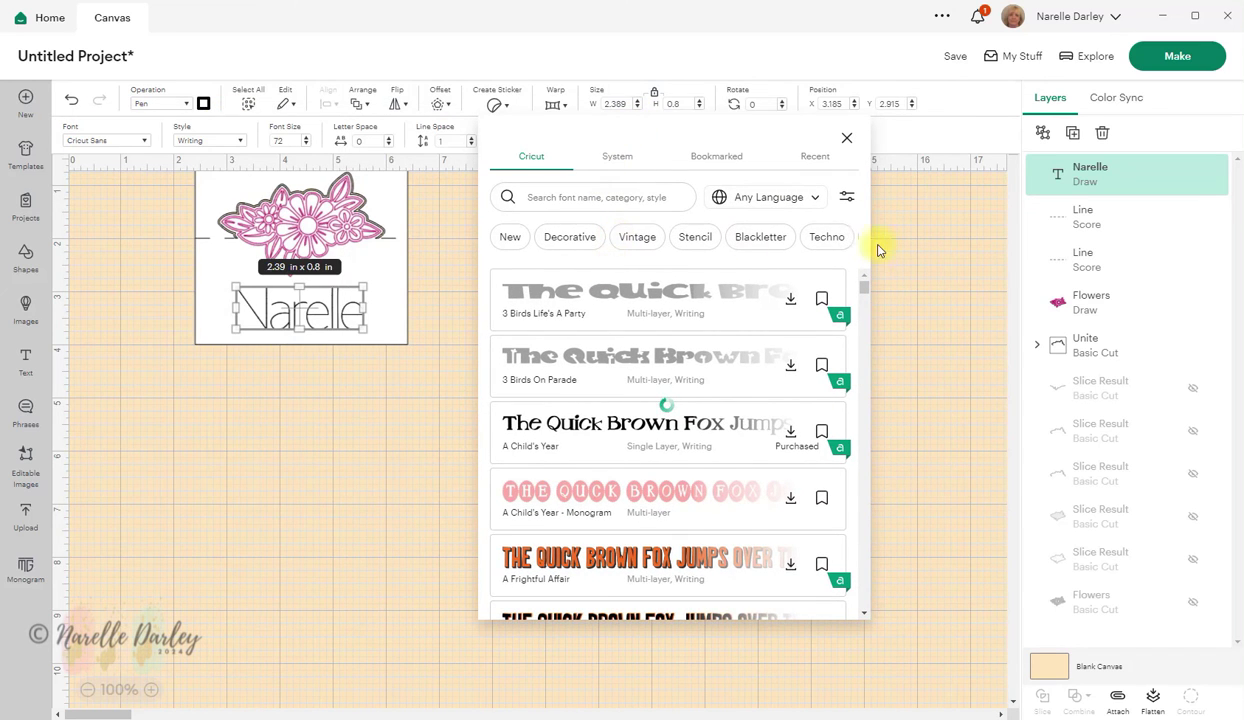
{"action": "left_click", "coordinate": [847, 197]}
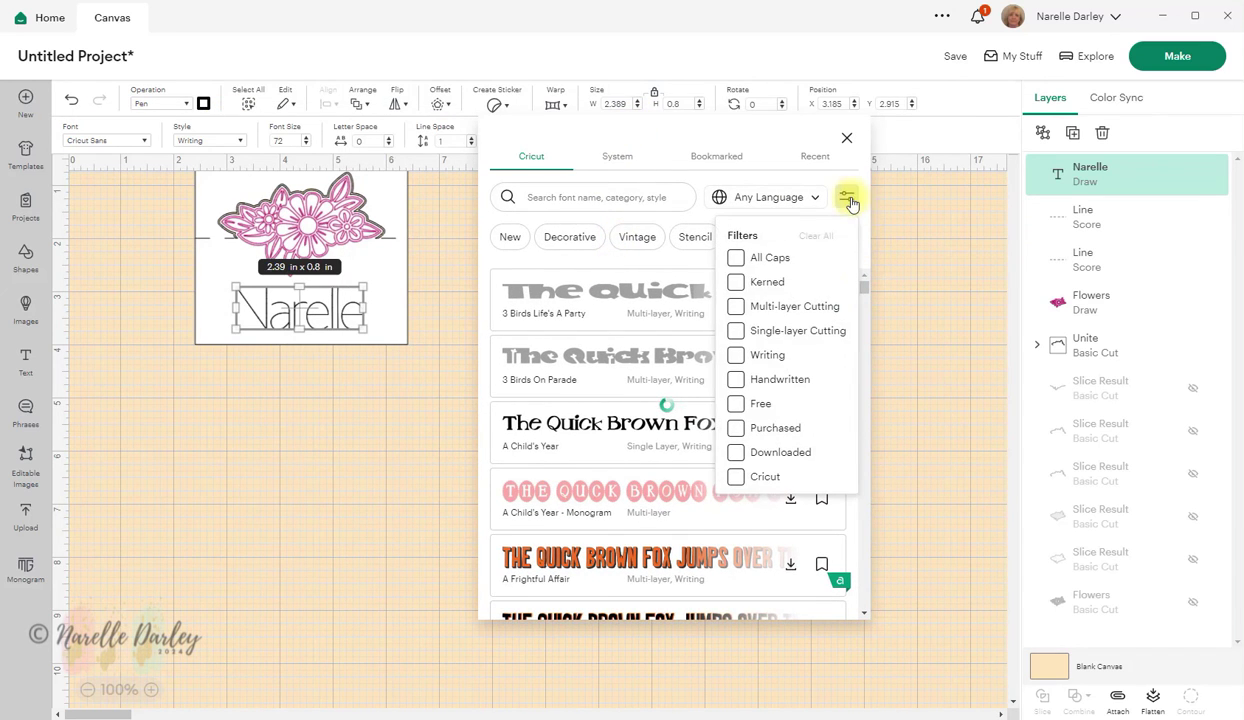
{"action": "left_click", "coordinate": [736, 356]}
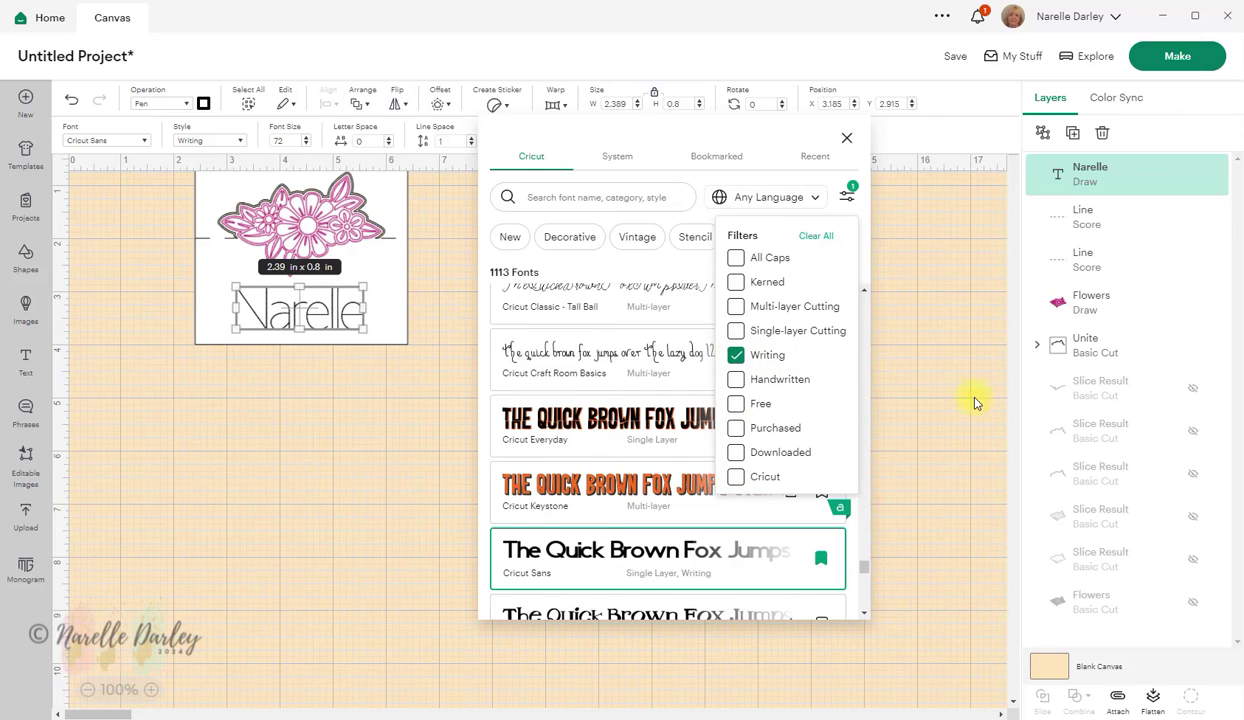
{"action": "left_click", "coordinate": [928, 294]}
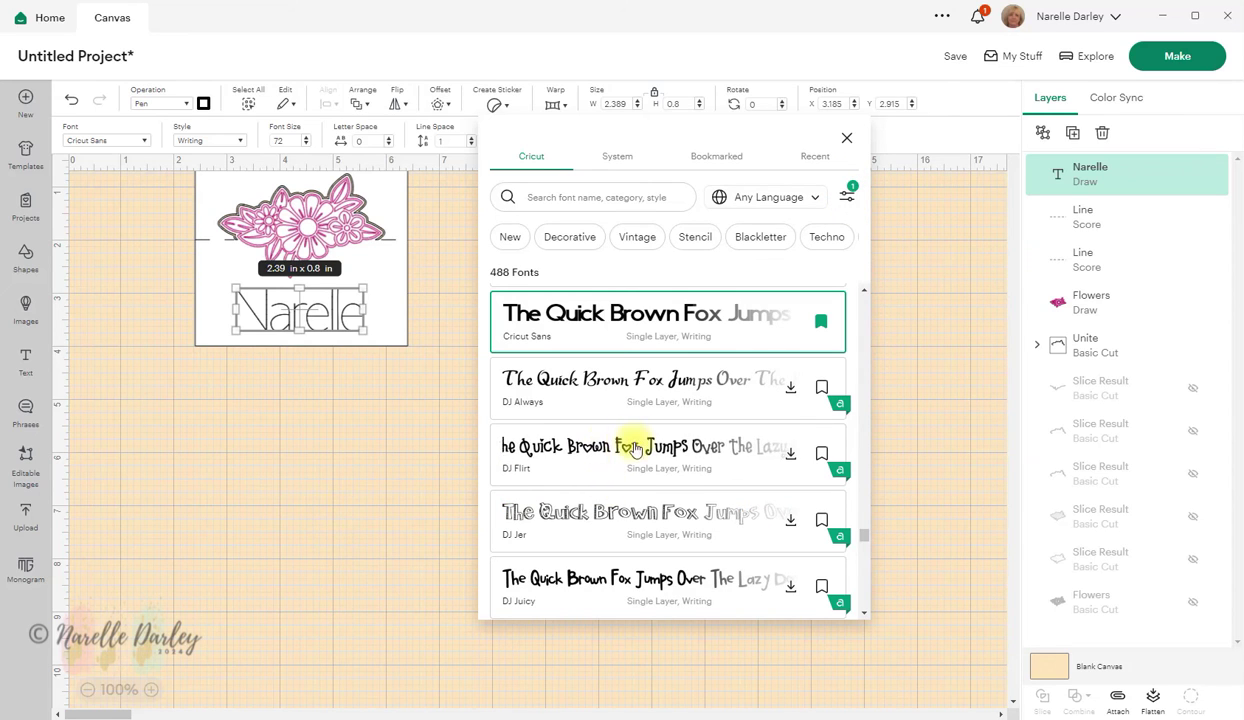
Browse the writing fonts and apply DTC Fluffy Socks to the name.
{"action": "scroll", "coordinate": [622, 450], "scroll_direction": "down", "scroll_amount": 8}
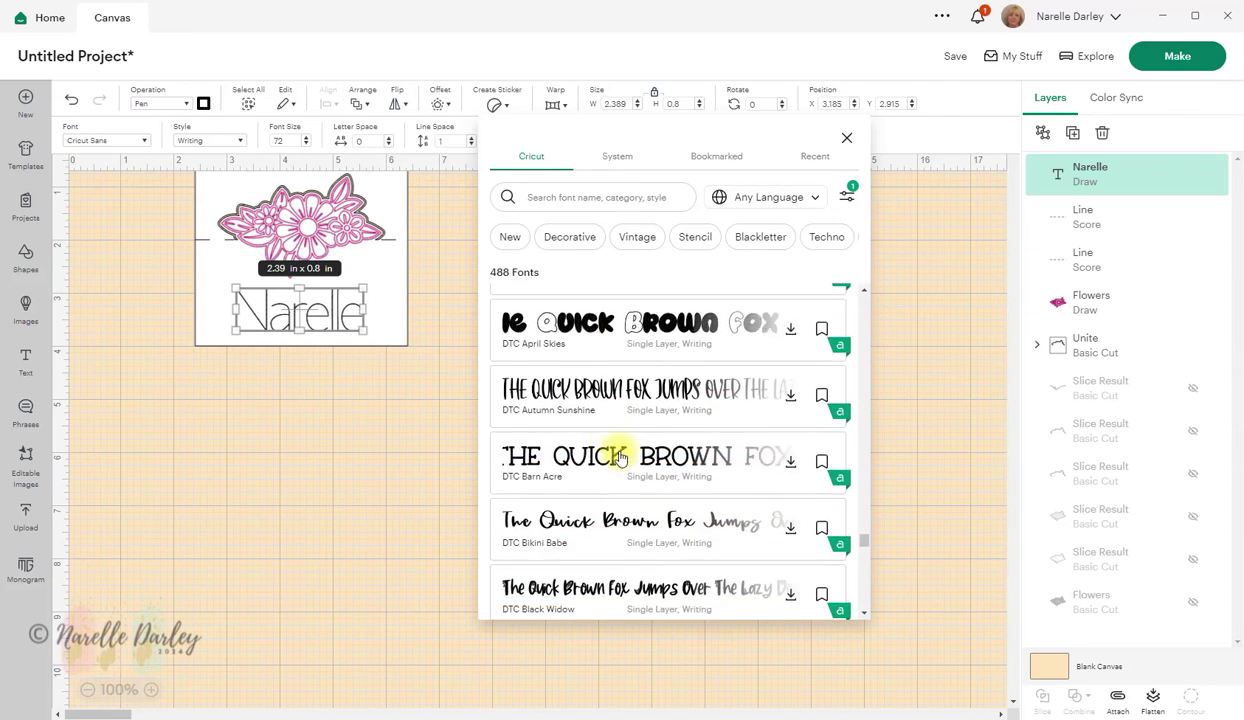
{"action": "scroll", "coordinate": [640, 450], "scroll_direction": "down", "scroll_amount": 1}
{"action": "scroll", "coordinate": [648, 447], "scroll_direction": "down", "scroll_amount": 1}
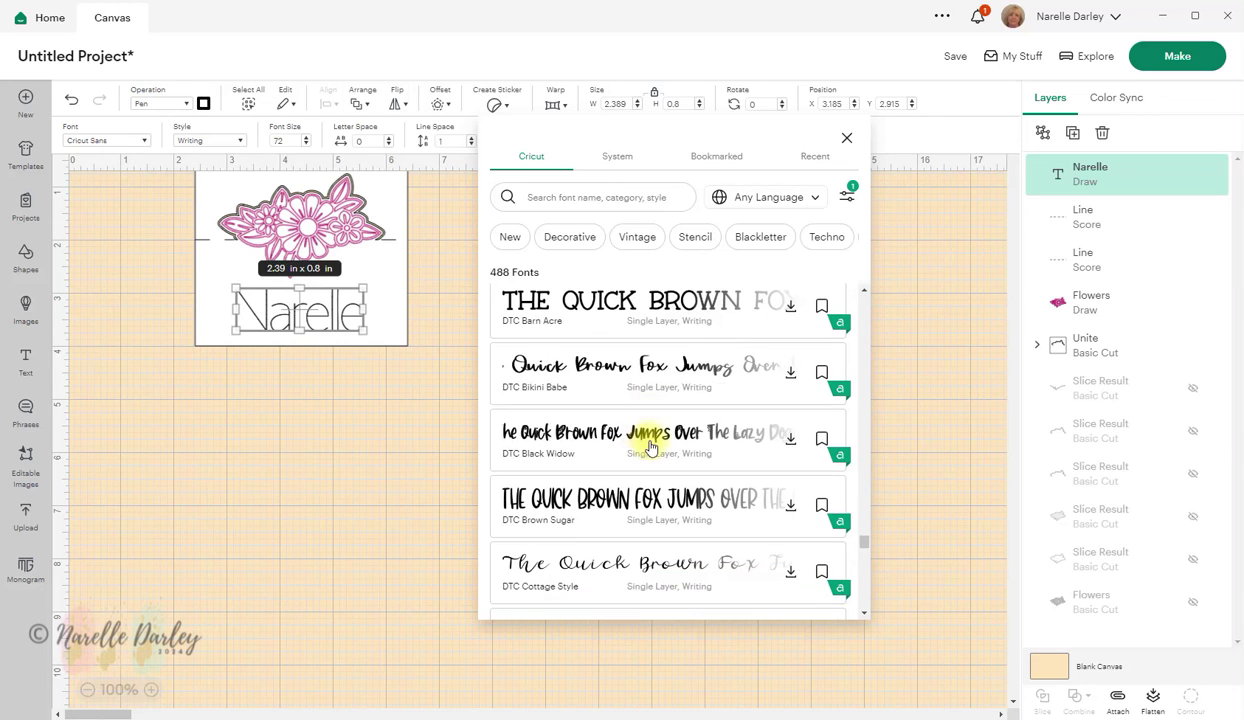
{"action": "scroll", "coordinate": [650, 447], "scroll_direction": "down", "scroll_amount": 5}
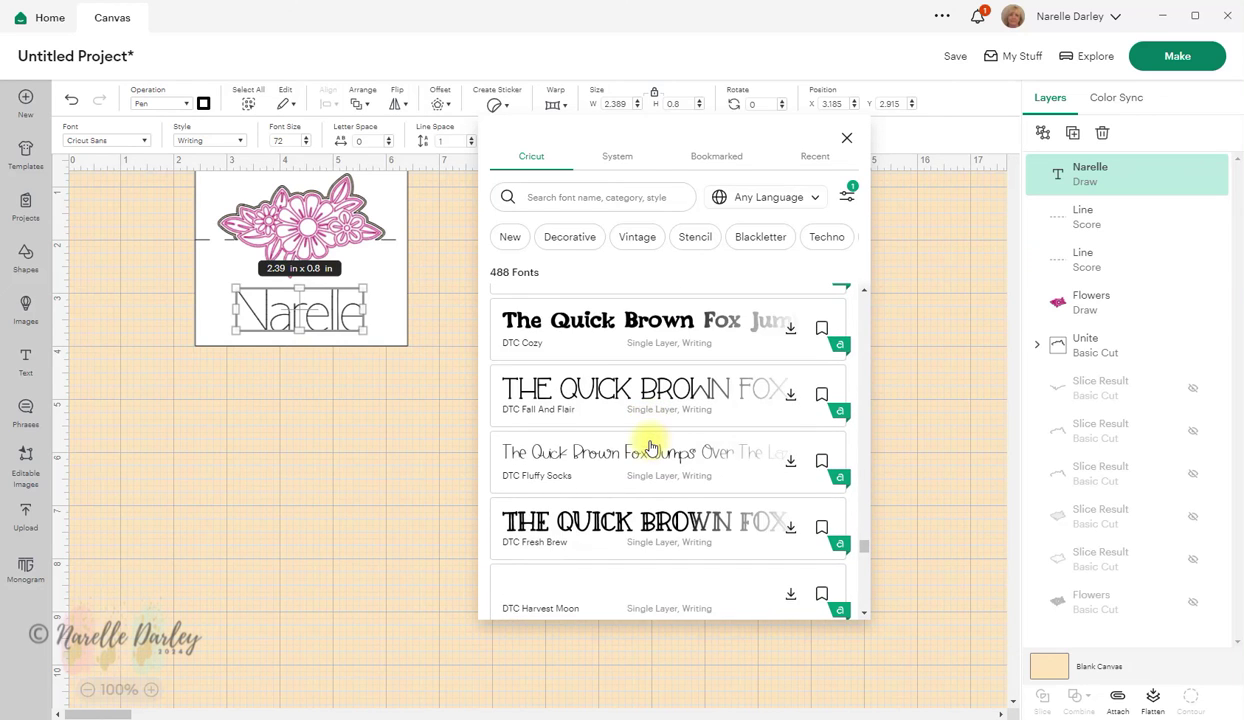
{"action": "scroll", "coordinate": [648, 445], "scroll_direction": "down", "scroll_amount": 2}
{"action": "scroll", "coordinate": [640, 448], "scroll_direction": "down", "scroll_amount": 3}
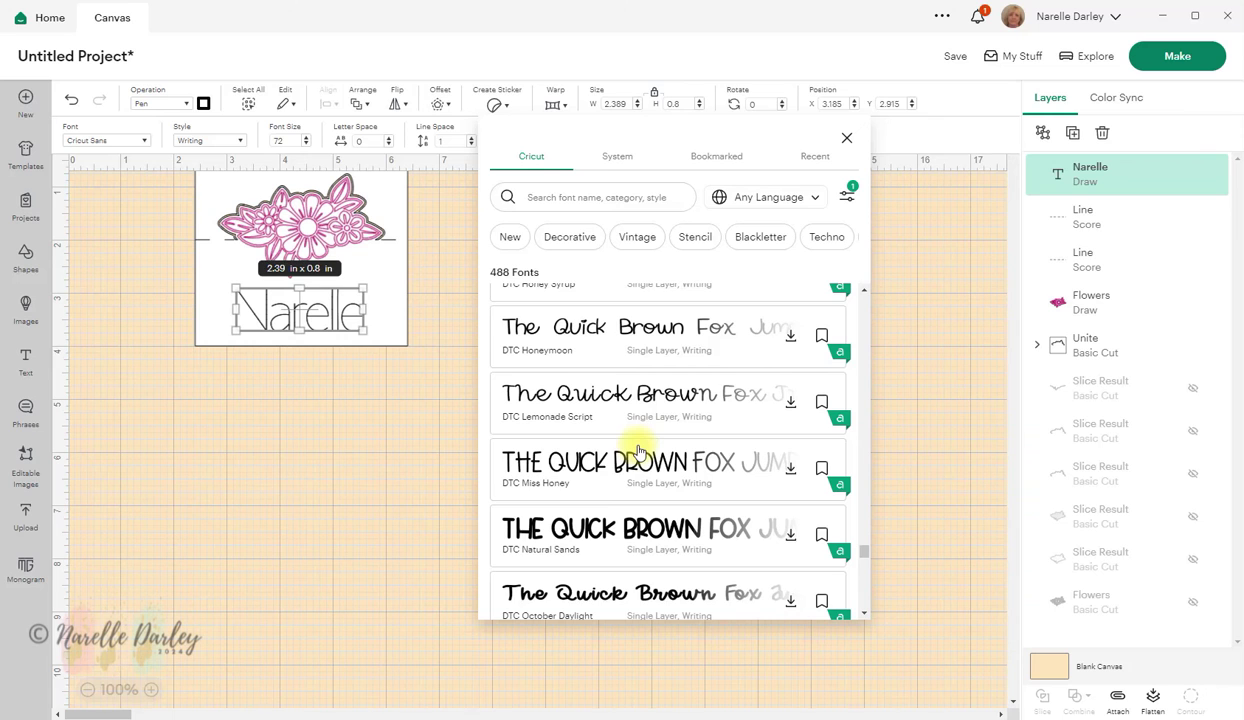
{"action": "scroll", "coordinate": [635, 452], "scroll_direction": "up", "scroll_amount": 4}
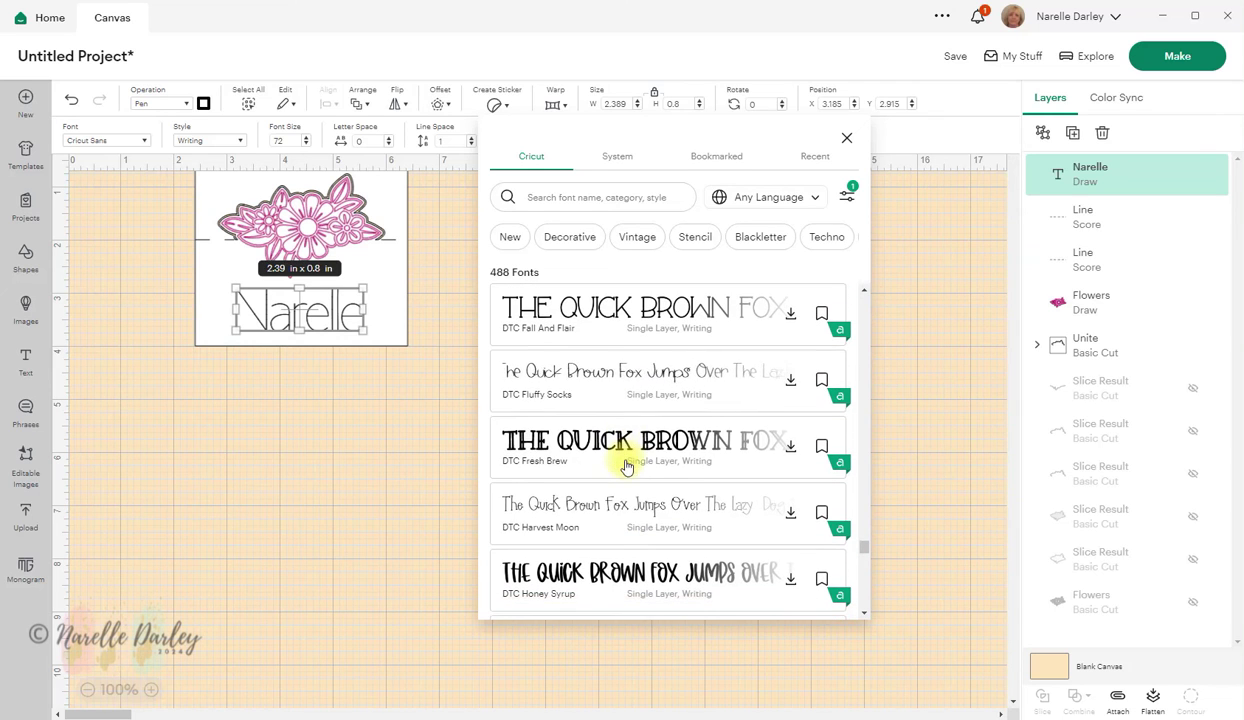
{"action": "left_click", "coordinate": [603, 382]}
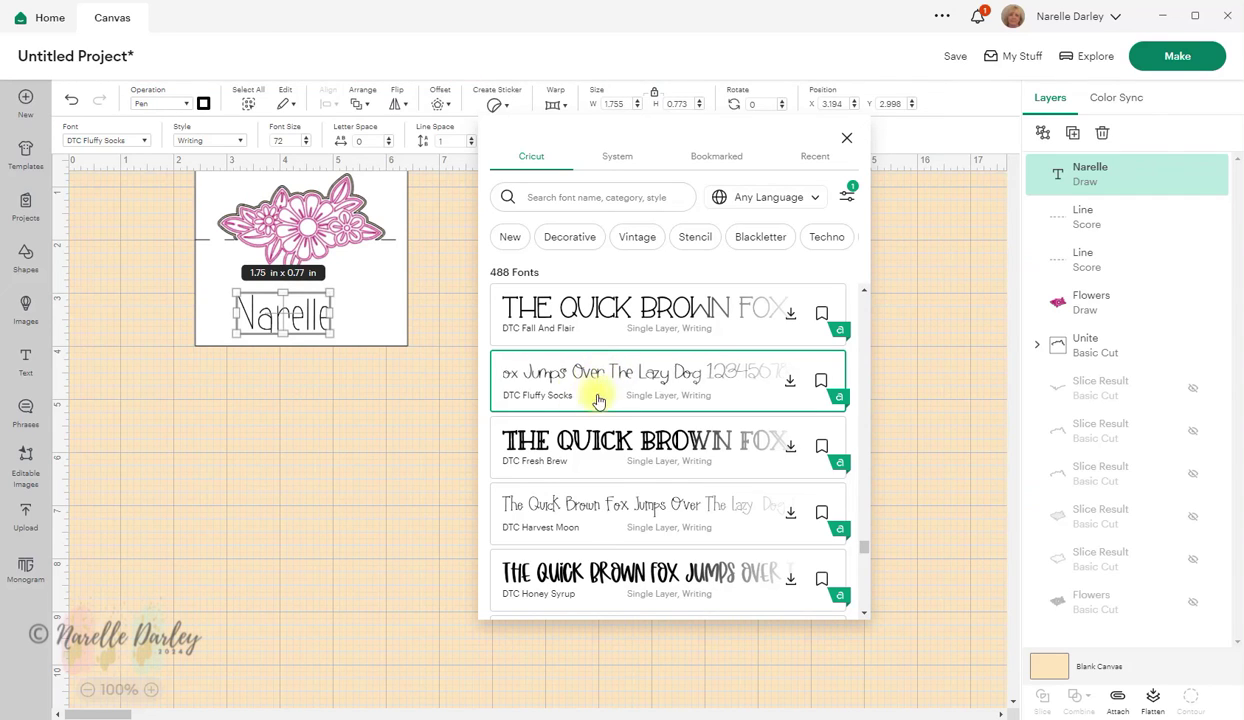
Limit the writing fonts to the Cursive category and apply Alyssa Stencil Script to the name.
{"action": "left_click", "coordinate": [849, 241]}
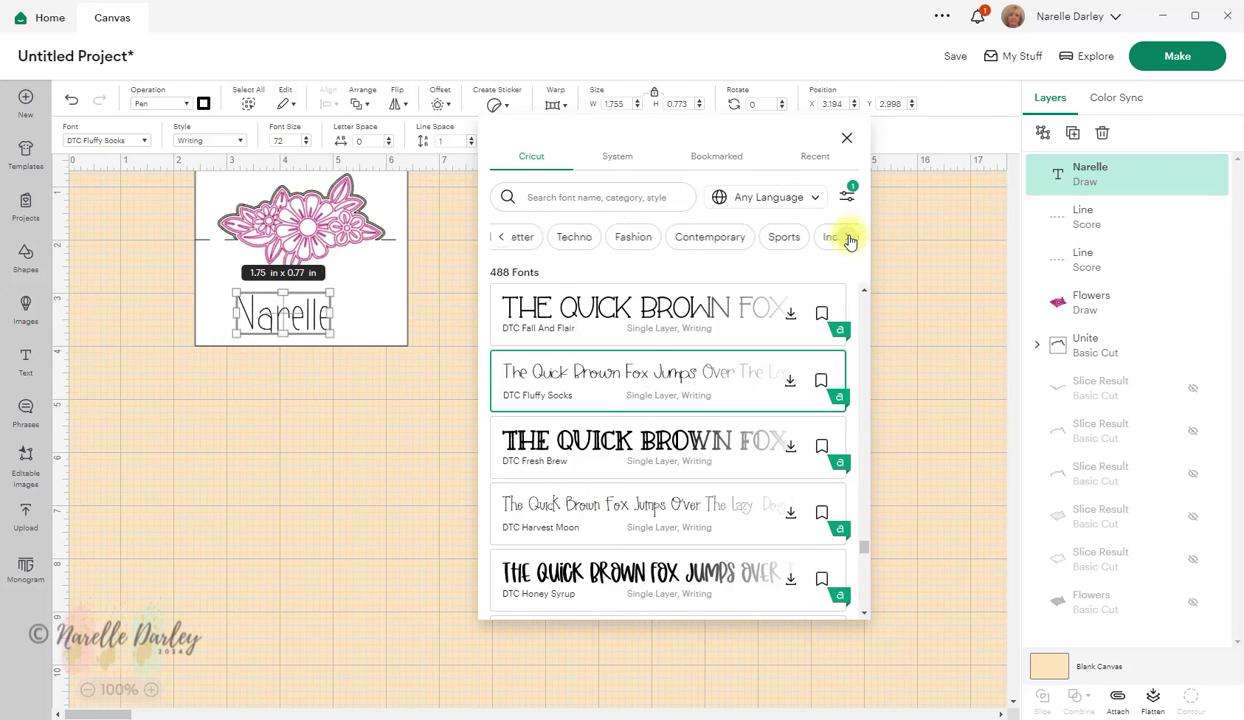
{"action": "left_click", "coordinate": [849, 238]}
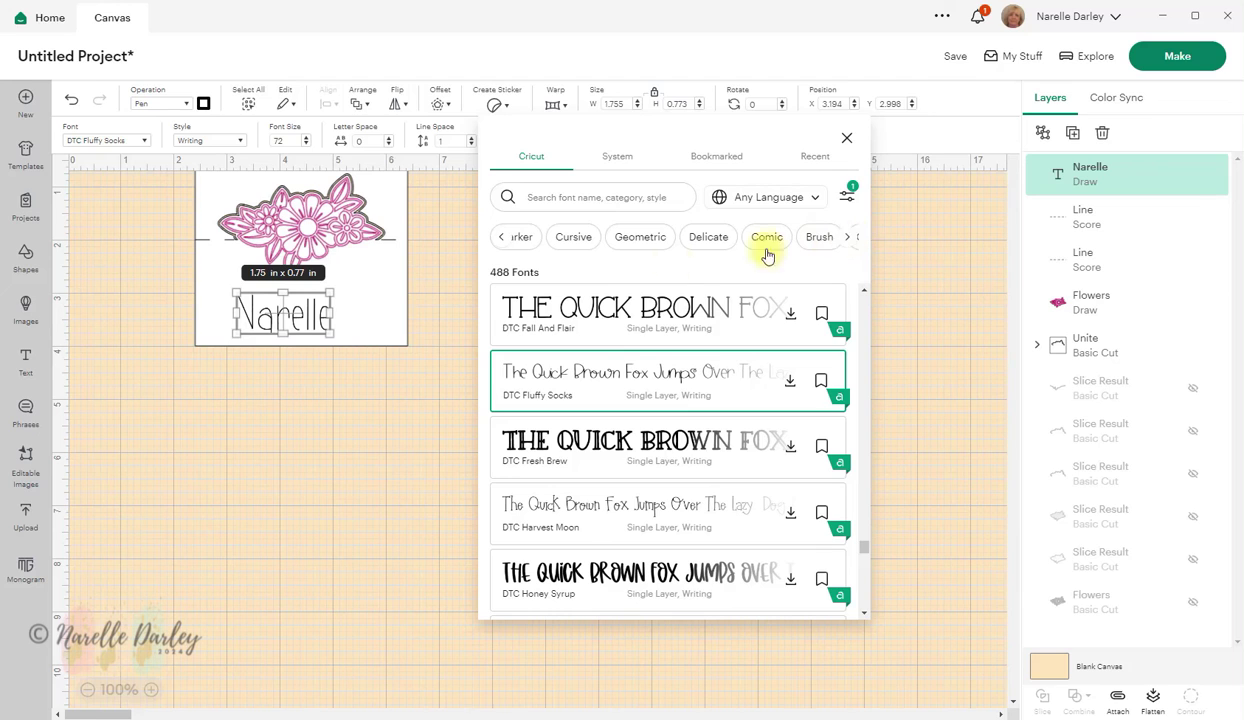
{"action": "left_click", "coordinate": [569, 237]}
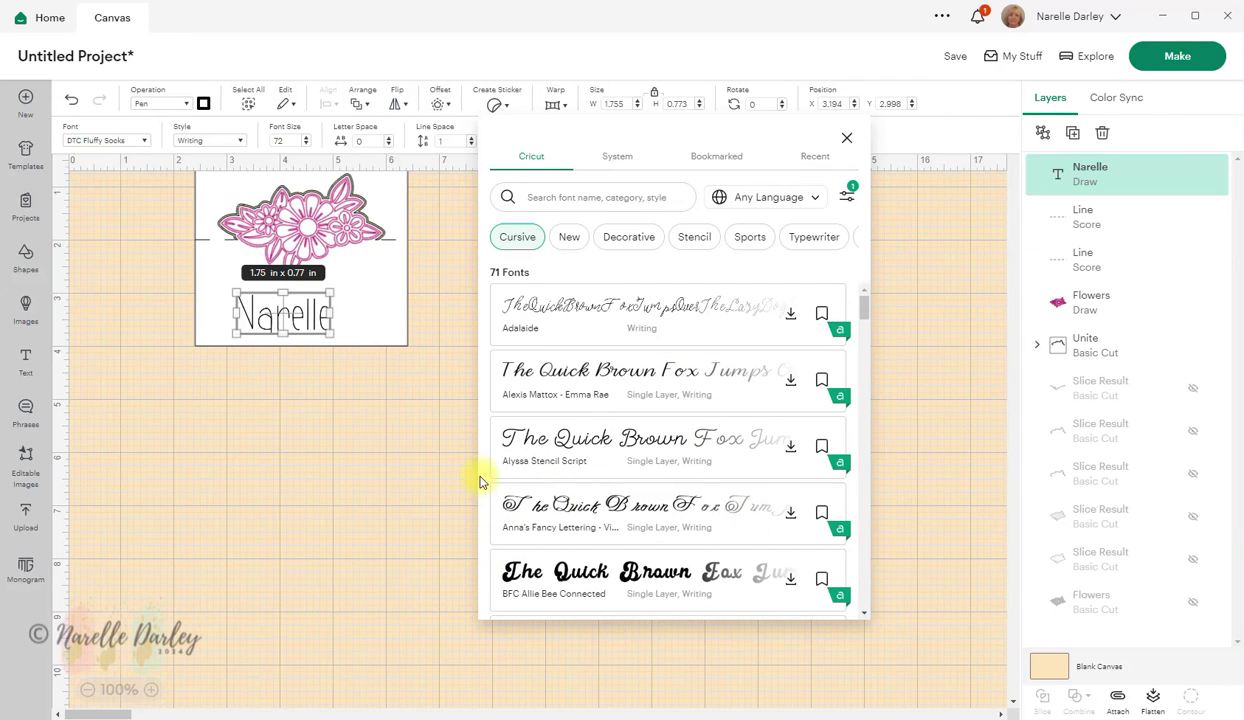
{"action": "left_click", "coordinate": [575, 445]}
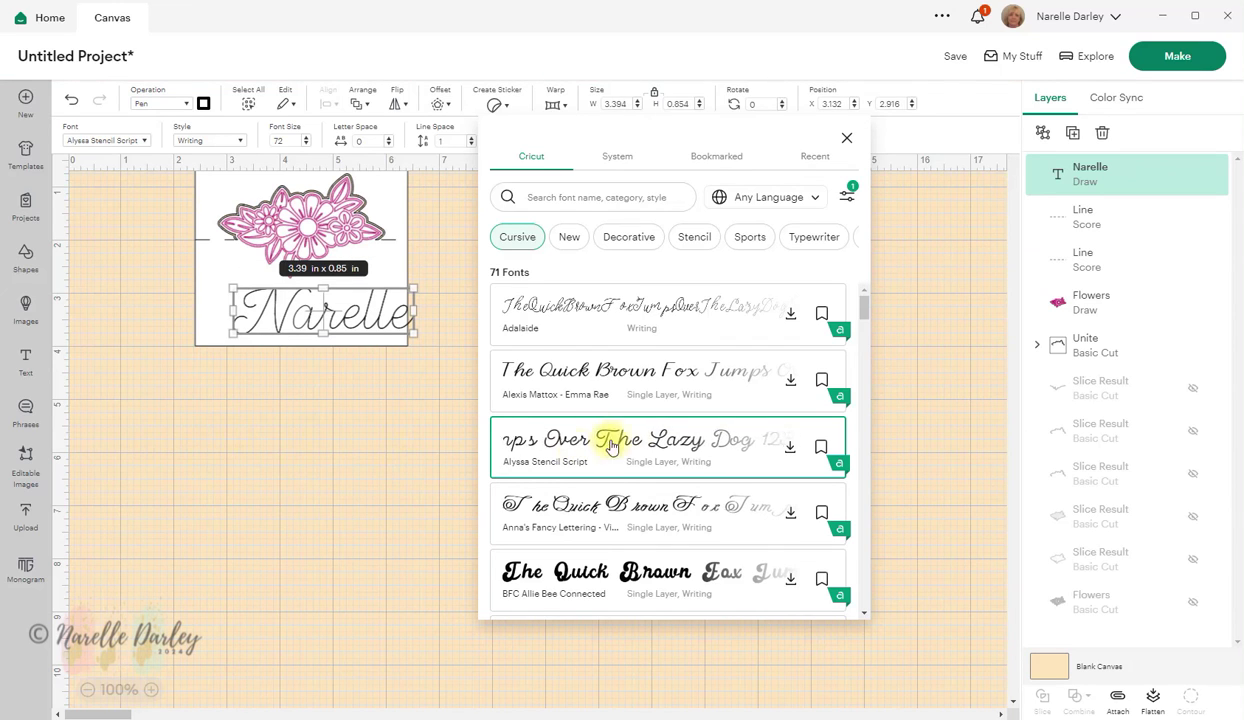
{"action": "left_click", "coordinate": [314, 436]}
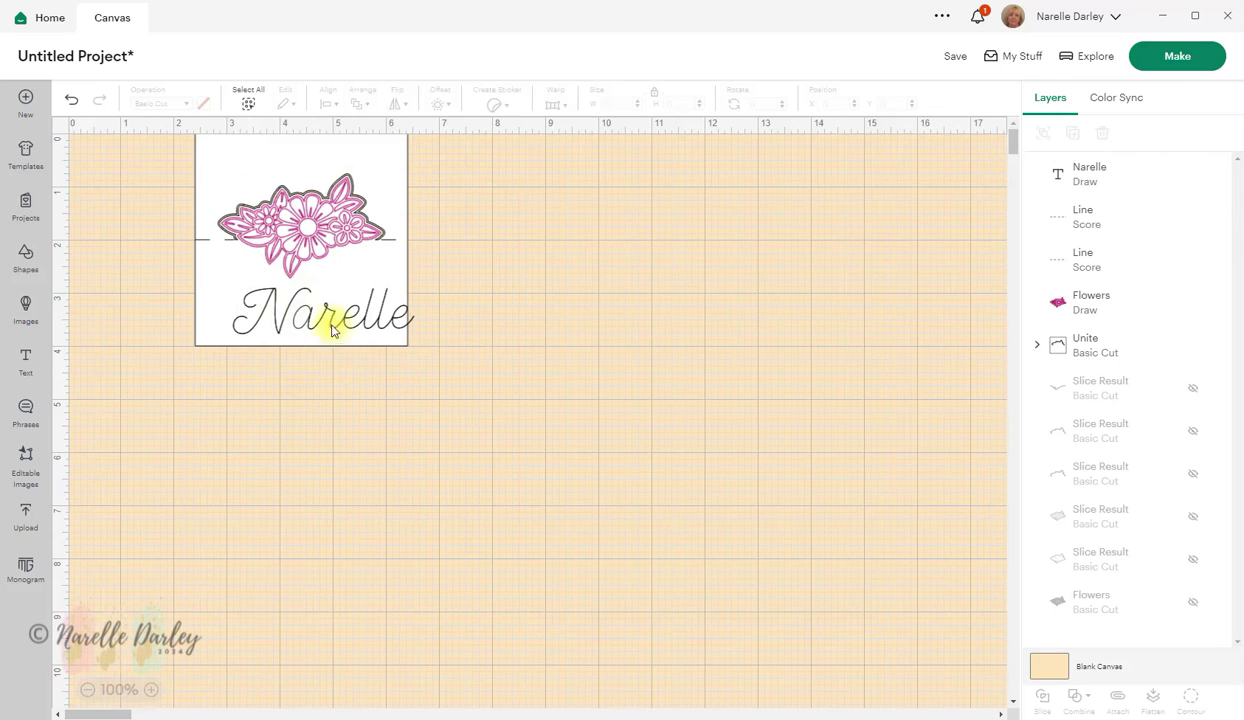
Scale the name down to fit within the card's width and position it beneath the flowers.
{"action": "mouse_move", "coordinate": [322, 307]}
{"action": "left_mouse_down"}
{"action": "mouse_move", "coordinate": [289, 308]}
{"action": "mouse_move", "coordinate": [300, 307]}
{"action": "left_mouse_up"}
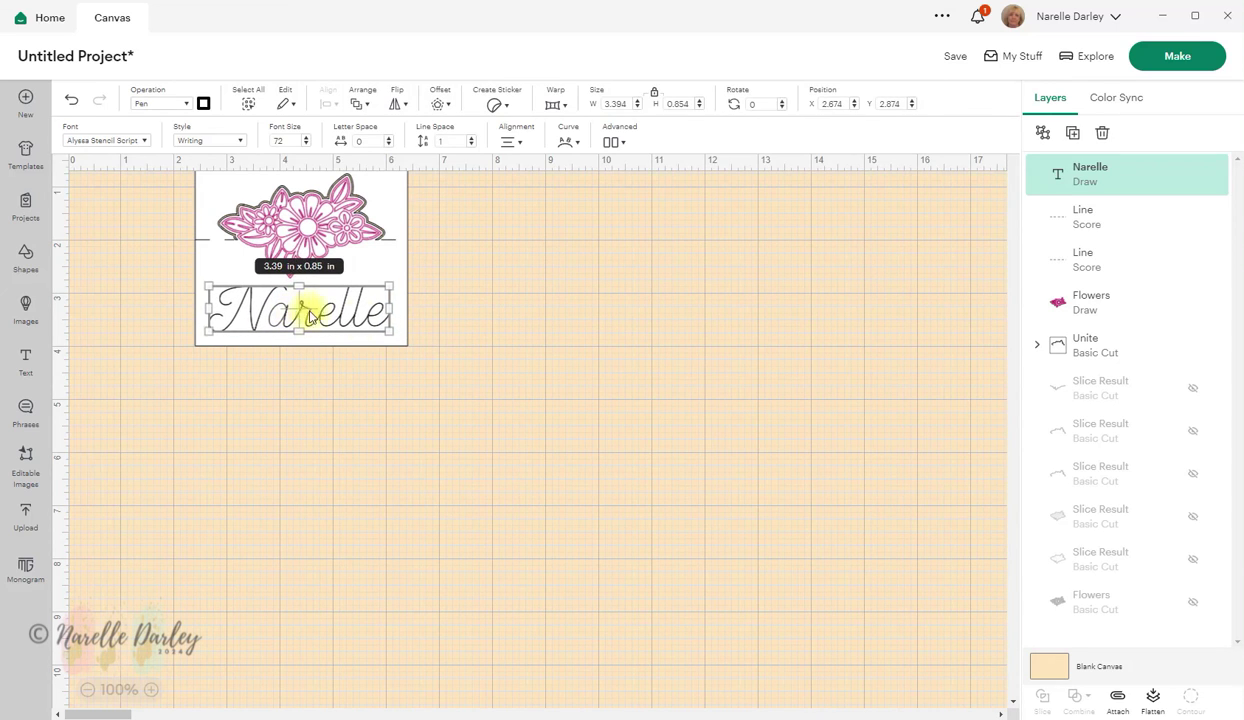
{"action": "left_click_drag", "start_coordinate": [390, 330], "coordinate": [322, 303]}
{"action": "left_click", "coordinate": [500, 350]}
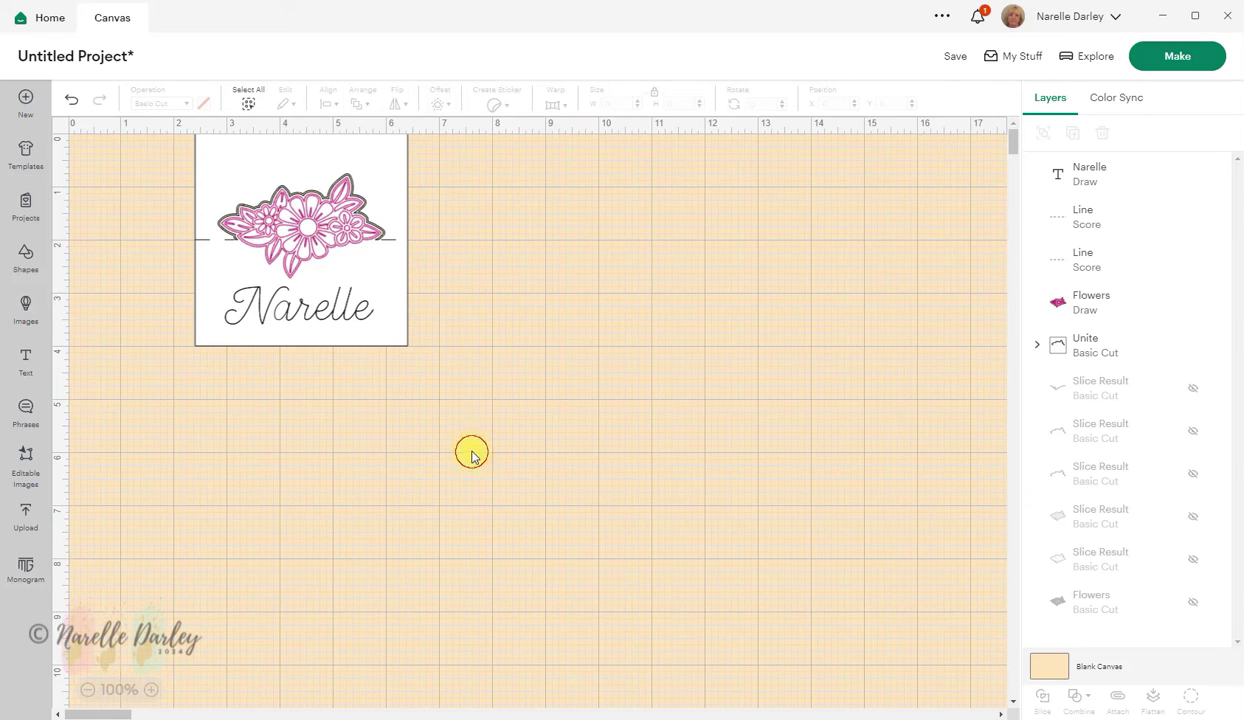
Select all visible card elements and attach the name, score lines, flowers and card base together.
{"action": "left_click_drag", "start_coordinate": [471, 448], "coordinate": [104, 7]}
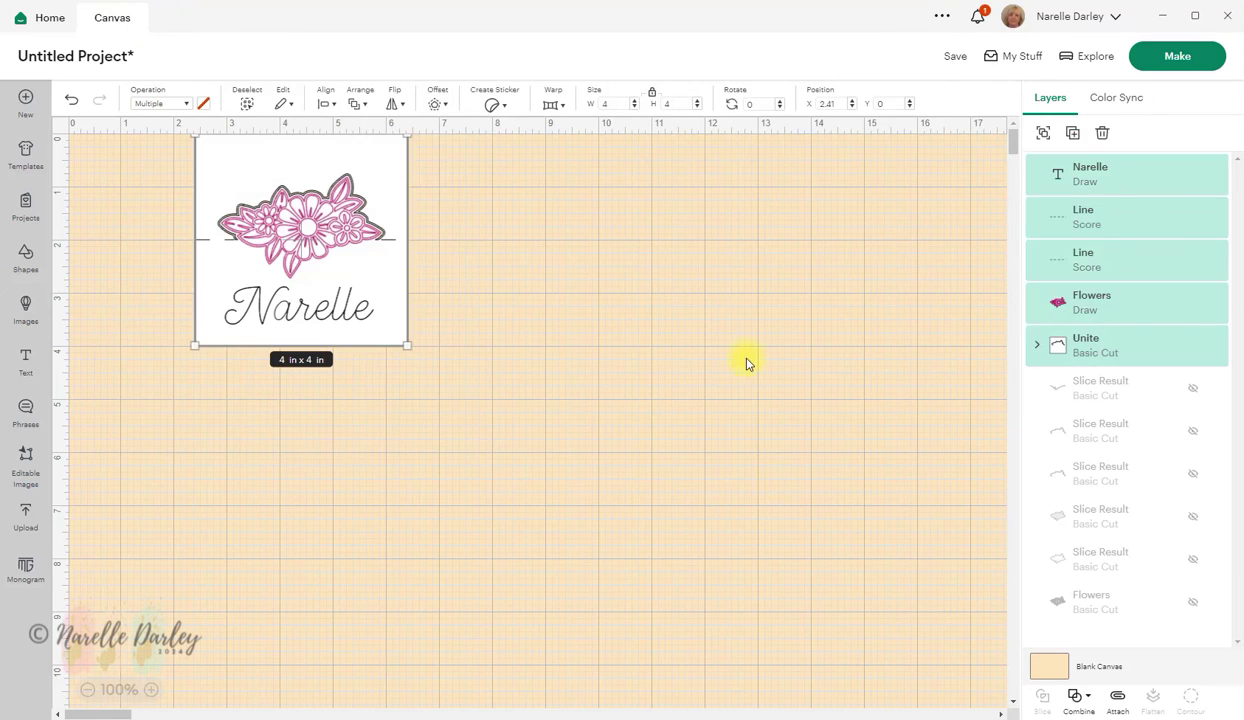
{"action": "left_click", "coordinate": [504, 276]}
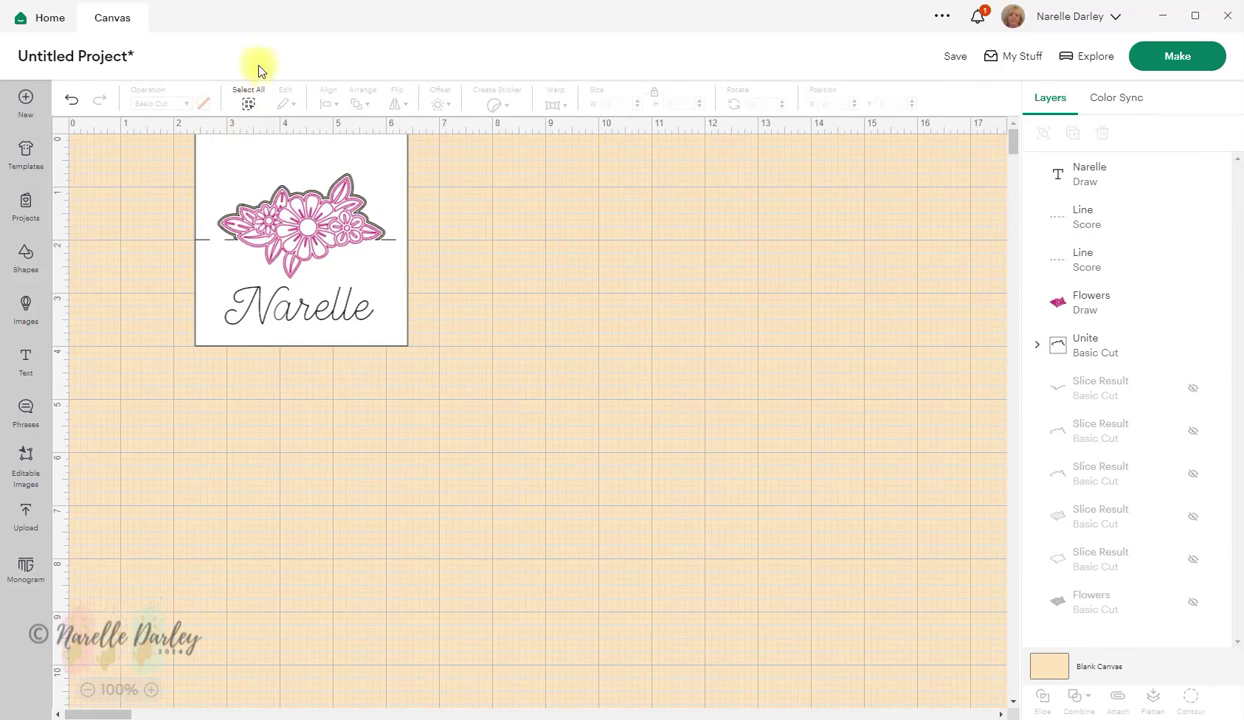
{"action": "left_click", "coordinate": [245, 99]}
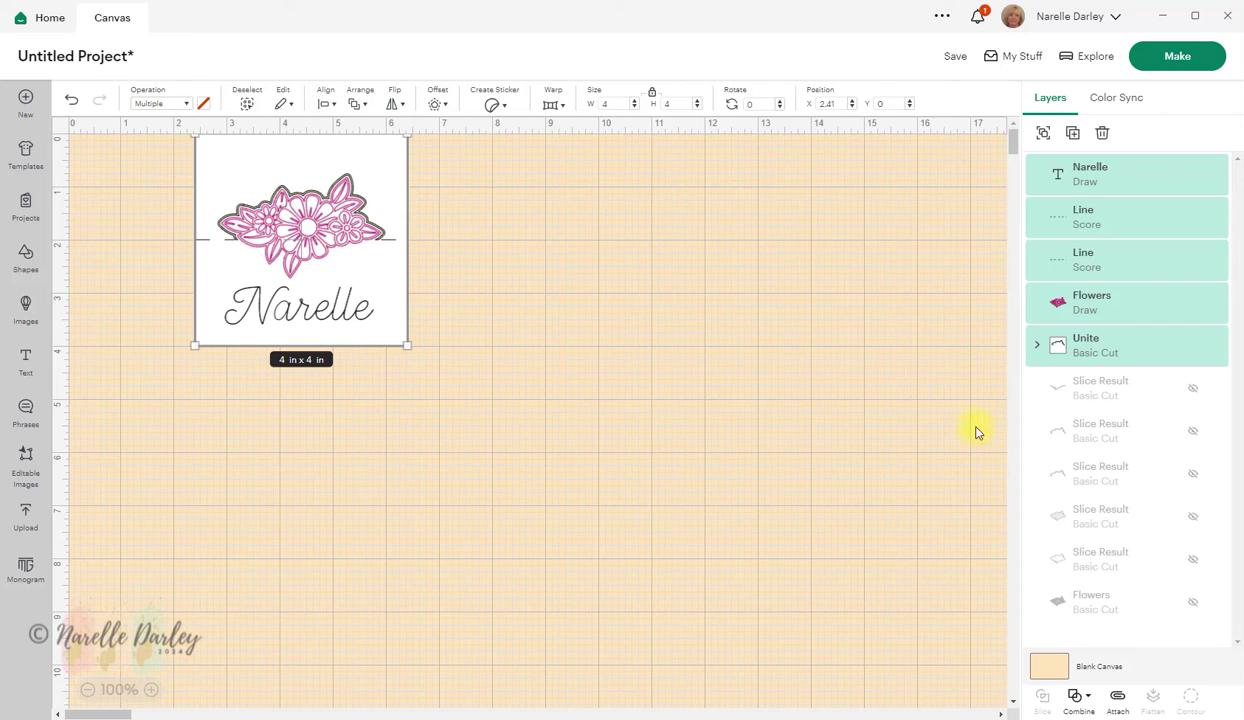
{"action": "left_click", "coordinate": [1117, 698]}
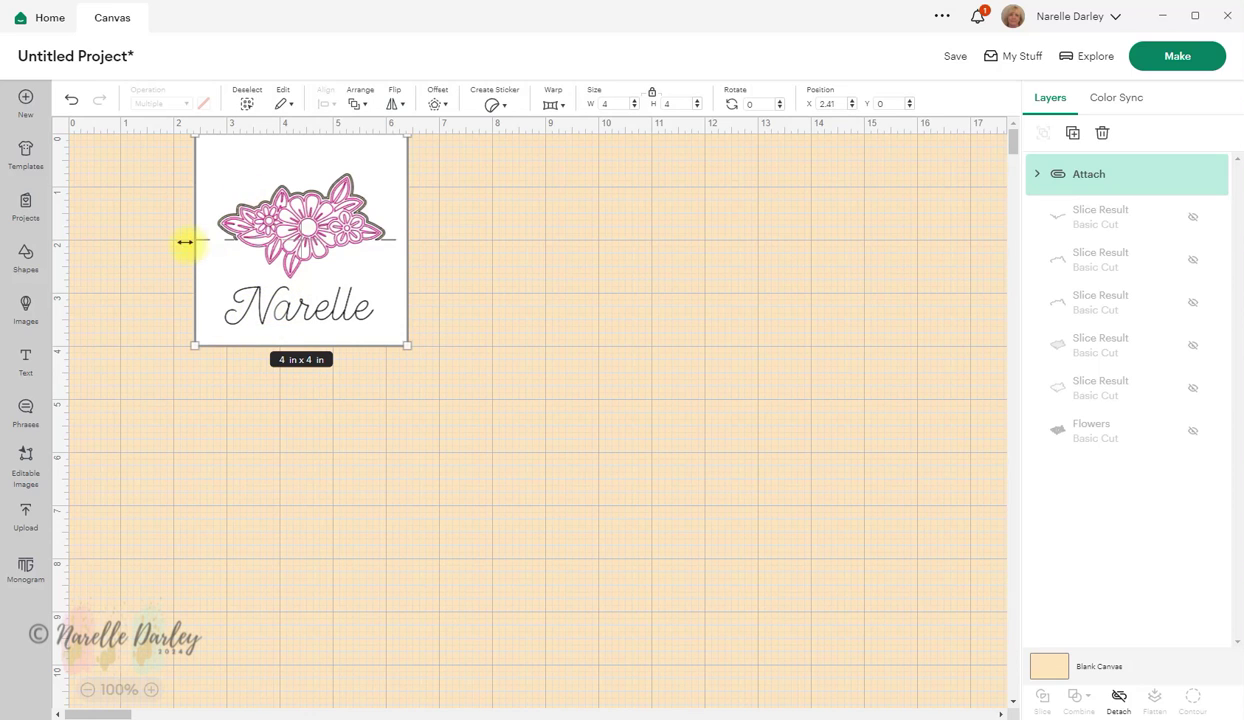
{"action": "left_click", "coordinate": [490, 270]}
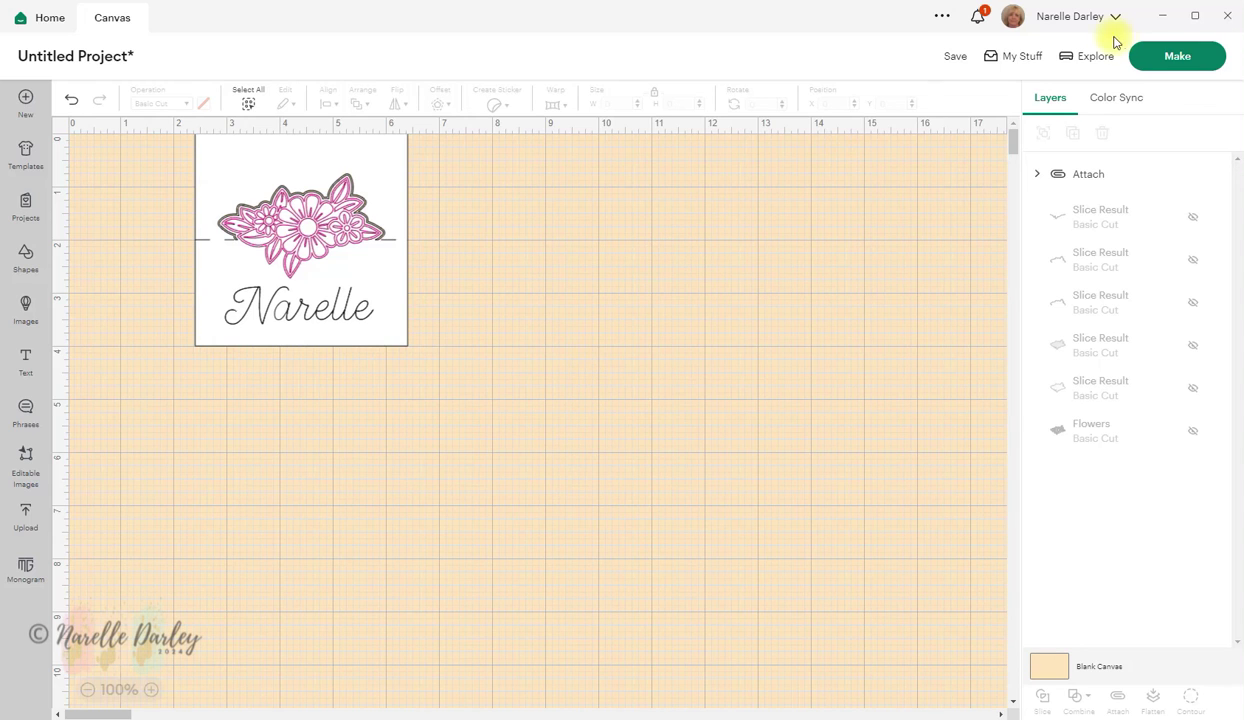
Send the attached place card to the Make stage.
{"action": "left_click", "coordinate": [1187, 58]}
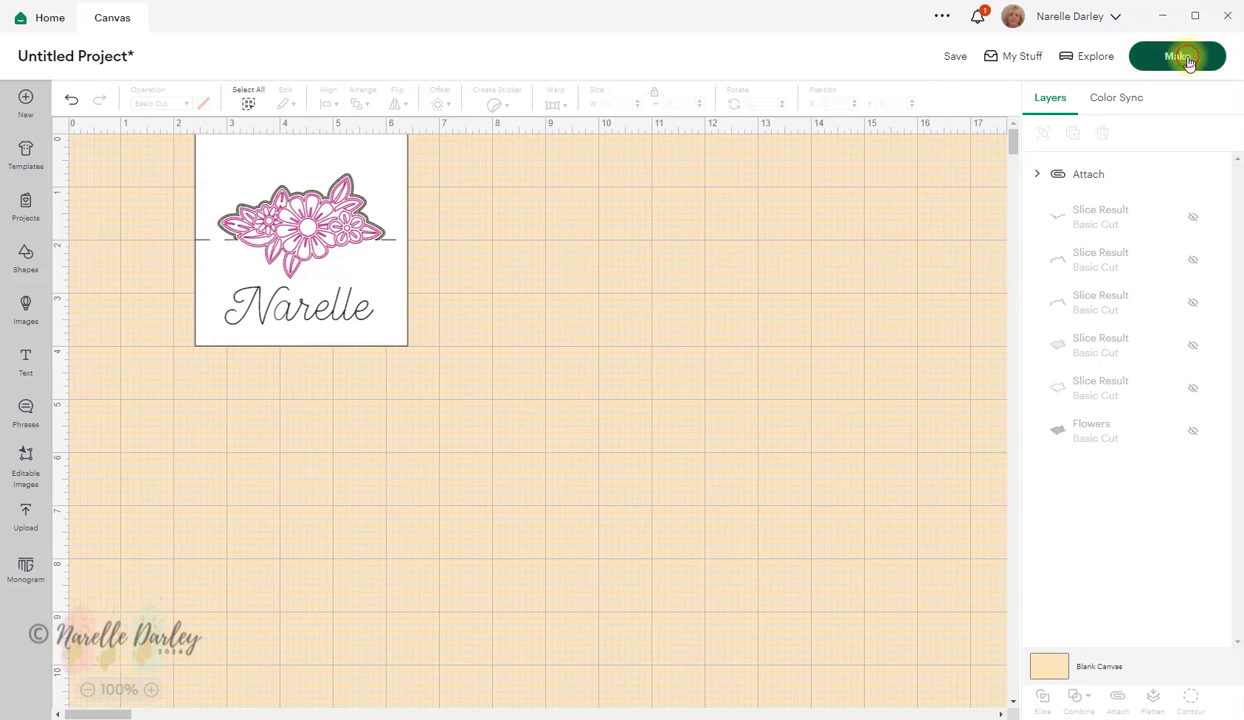